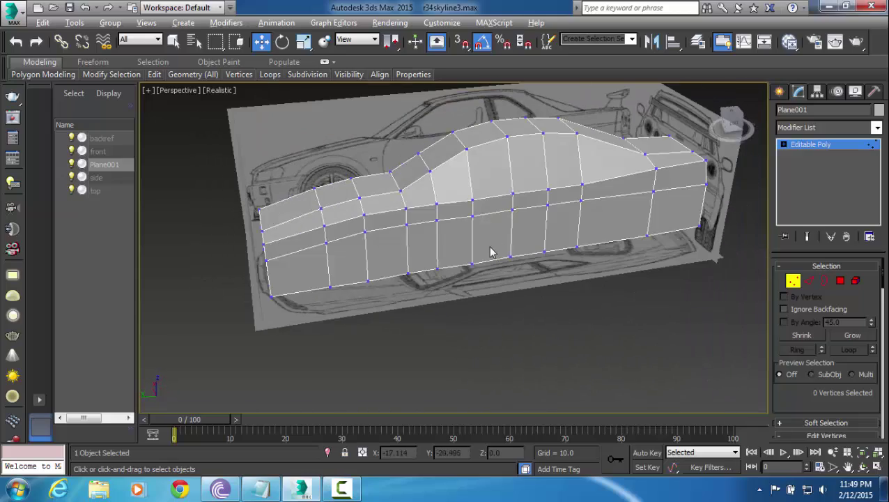
# In the top view, move the rear edge's middle vertices to about Y -406 and its centreline vertices to about Y -409.5, following the bumper curve.
pyautogui.hotkey('alt', 'w')
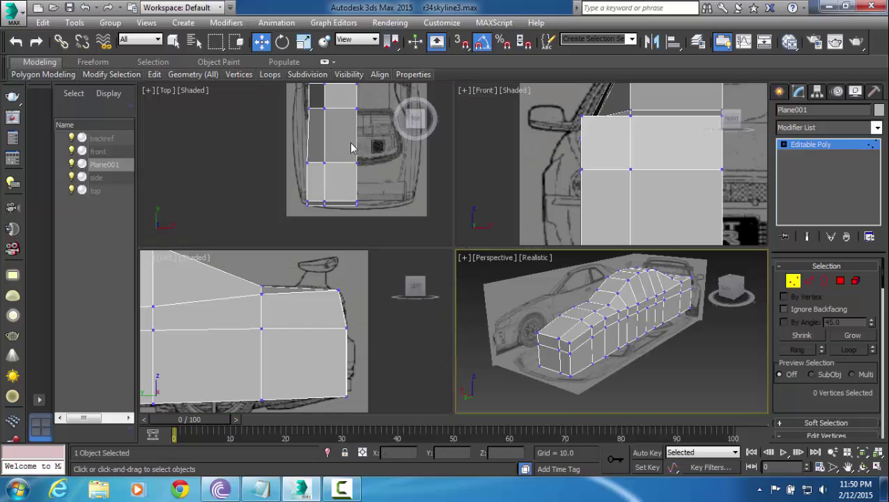
pyautogui.moveTo(352, 154); pyautogui.dragTo(347, 141, button='middle')
pyautogui.hotkey('alt', 'w')
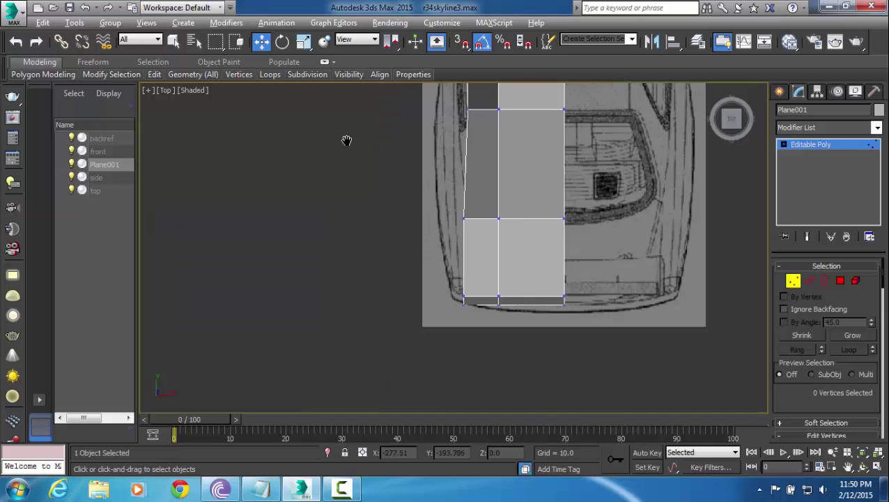
pyautogui.moveTo(514, 221); pyautogui.dragTo(501, 199, button='middle')
pyautogui.scroll(2, 502, 198)
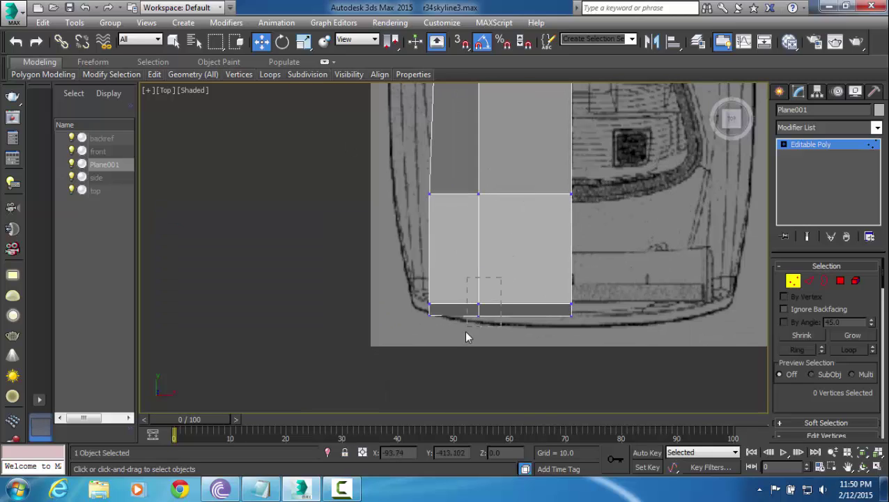
pyautogui.moveTo(466, 332); pyautogui.dragTo(465, 331)
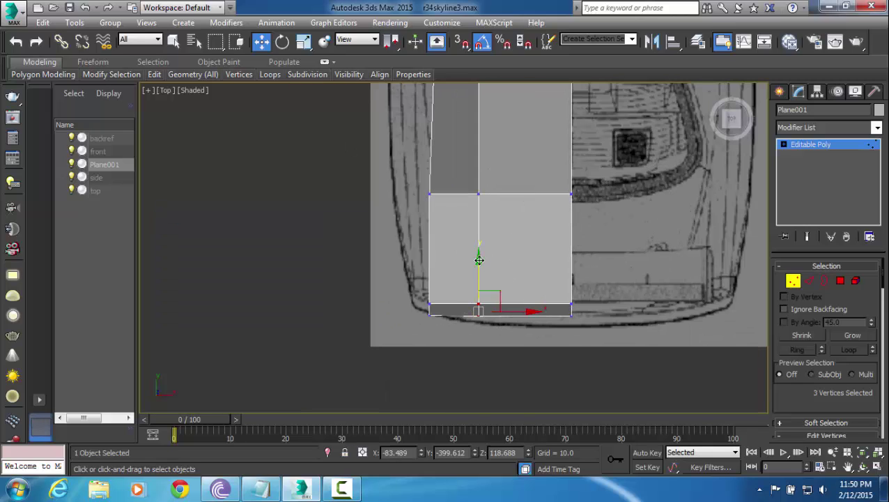
pyautogui.moveTo(478, 260); pyautogui.dragTo(479, 269)
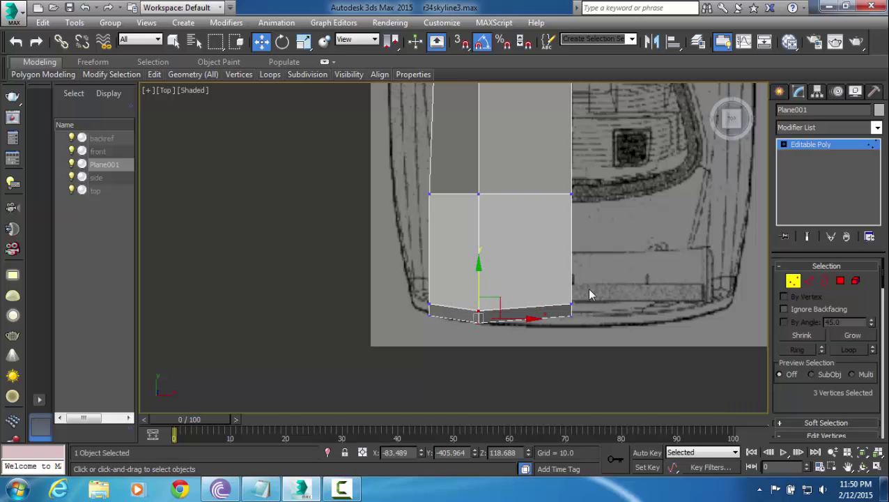
pyautogui.moveTo(589, 288); pyautogui.dragTo(555, 327)
pyautogui.moveTo(571, 269); pyautogui.dragTo(571, 279)
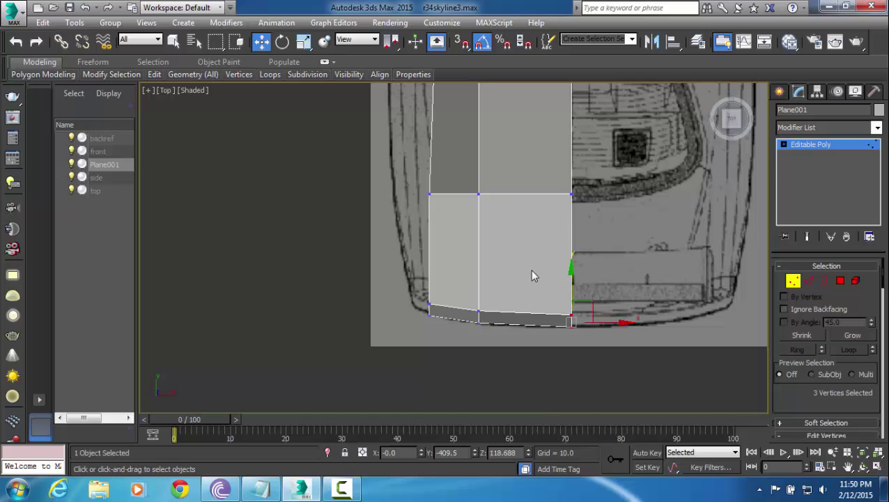
pyautogui.click(512, 235)
# Move the outer vertices of the rear corner and the adjacent row ahead of it onto the blueprint's body outline.
pyautogui.moveTo(508, 230); pyautogui.dragTo(515, 237, button='middle')
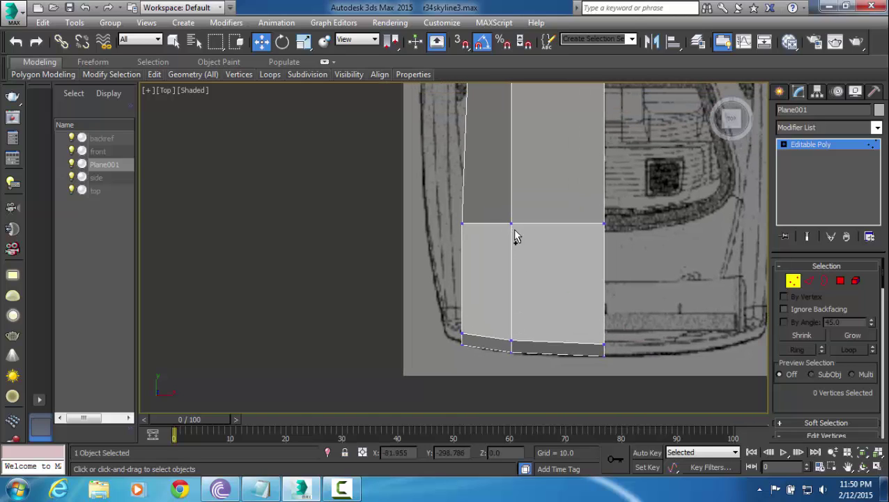
pyautogui.click(463, 224)
pyautogui.moveTo(500, 224); pyautogui.dragTo(464, 230)
pyautogui.click(474, 292)
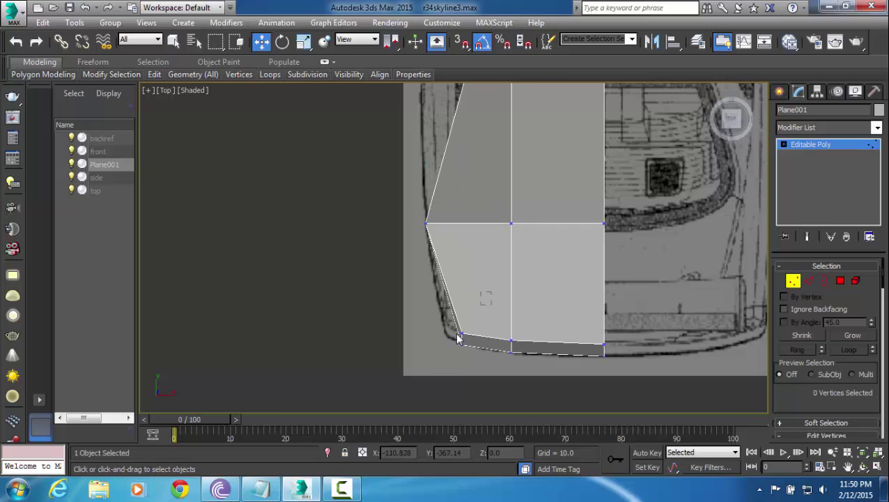
pyautogui.click(459, 335)
pyautogui.moveTo(494, 339); pyautogui.dragTo(480, 338)
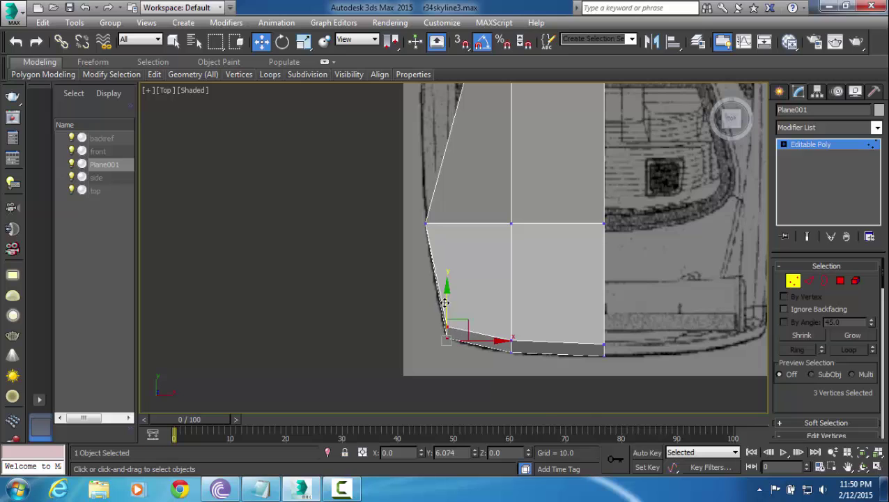
pyautogui.click(467, 242)
# Move the outer side vertices of the row just ahead of the rear window outward to about X -164.6, onto the body outline.
pyautogui.moveTo(466, 242); pyautogui.dragTo(458, 261, button='middle')
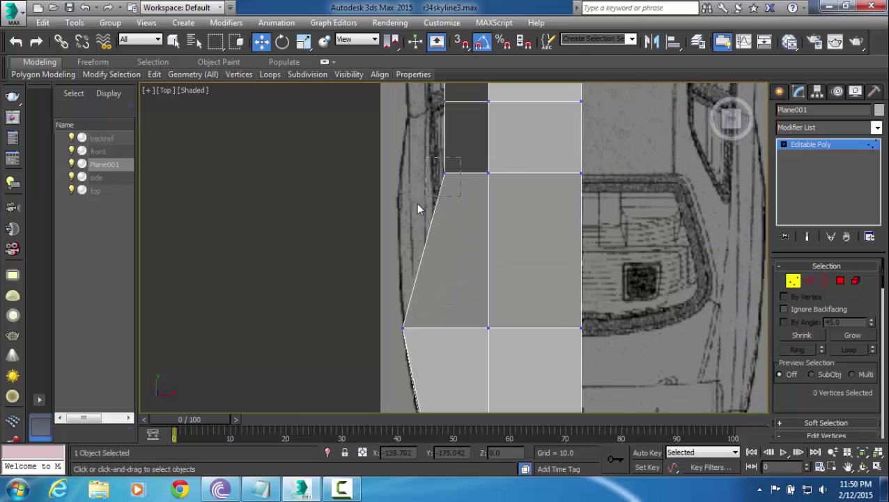
pyautogui.moveTo(418, 204); pyautogui.dragTo(418, 206)
pyautogui.moveTo(481, 174); pyautogui.dragTo(435, 185)
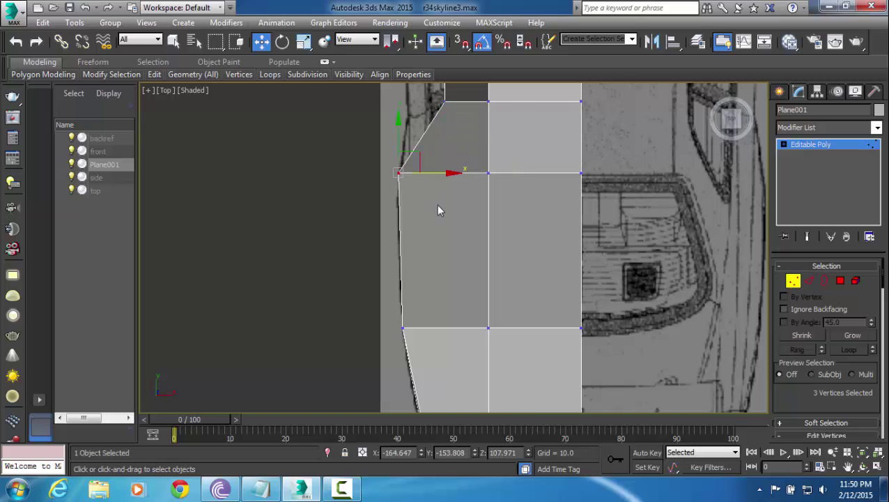
pyautogui.click(441, 203)
pyautogui.moveTo(446, 90); pyautogui.dragTo(429, 234, button='middle')
pyautogui.moveTo(441, 218); pyautogui.dragTo(403, 285)
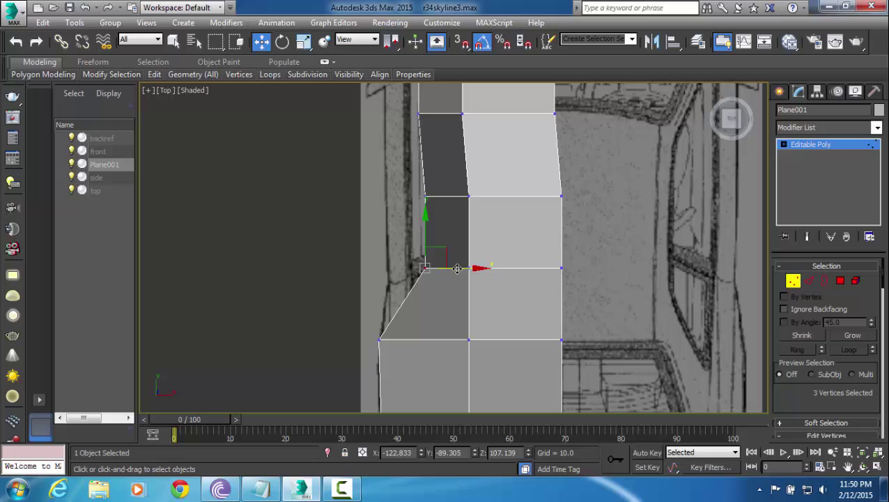
pyautogui.click(494, 260)
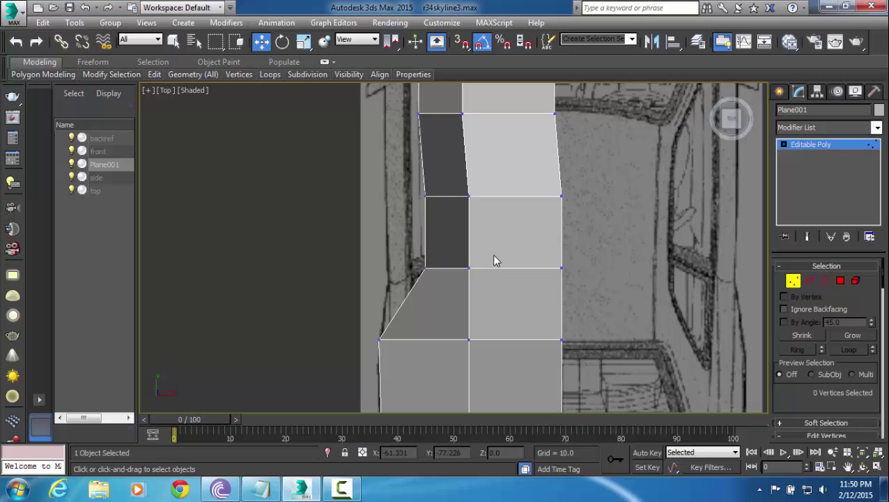
# Select only the upper side vertex at the front of the rear wheel arch and move it inward to about X -123.
pyautogui.hotkey('alt', 'w')
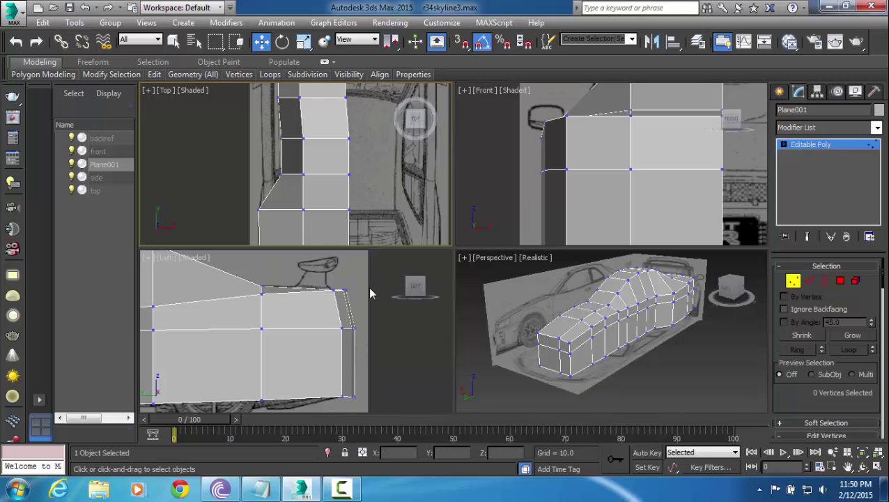
pyautogui.scroll(-4, 370, 294)
pyautogui.moveTo(386, 292); pyautogui.dragTo(364, 290, button='middle')
pyautogui.moveTo(359, 320); pyautogui.dragTo(312, 421)
pyautogui.moveTo(312, 209); pyautogui.dragTo(331, 174, button='middle')
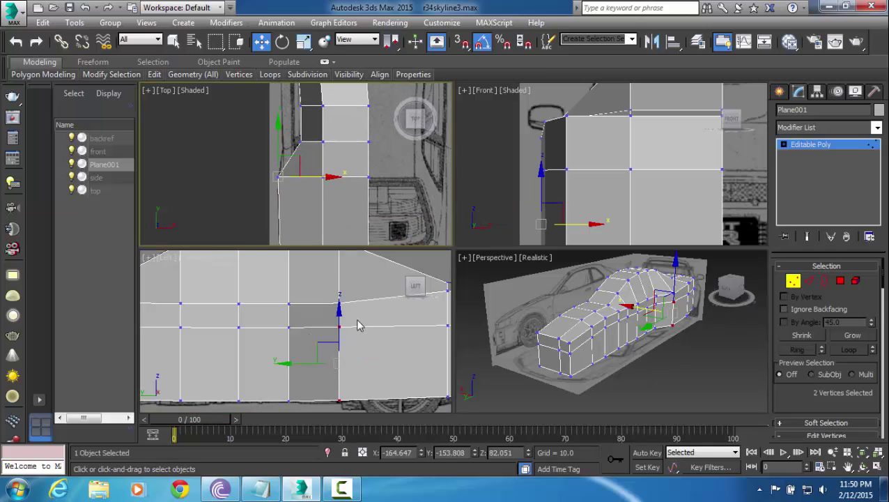
pyautogui.moveTo(350, 293); pyautogui.dragTo(329, 315)
pyautogui.moveTo(292, 211); pyautogui.dragTo(304, 198, button='middle')
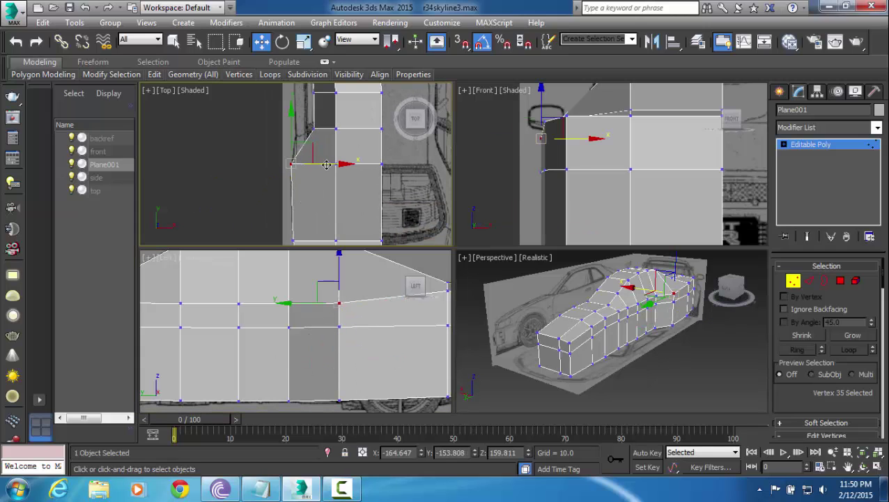
pyautogui.moveTo(327, 165); pyautogui.dragTo(350, 171)
# Move the upper side vertex beside the front of the boot lid inward to about X -122.9.
pyautogui.moveTo(403, 307); pyautogui.dragTo(341, 305, button='middle')
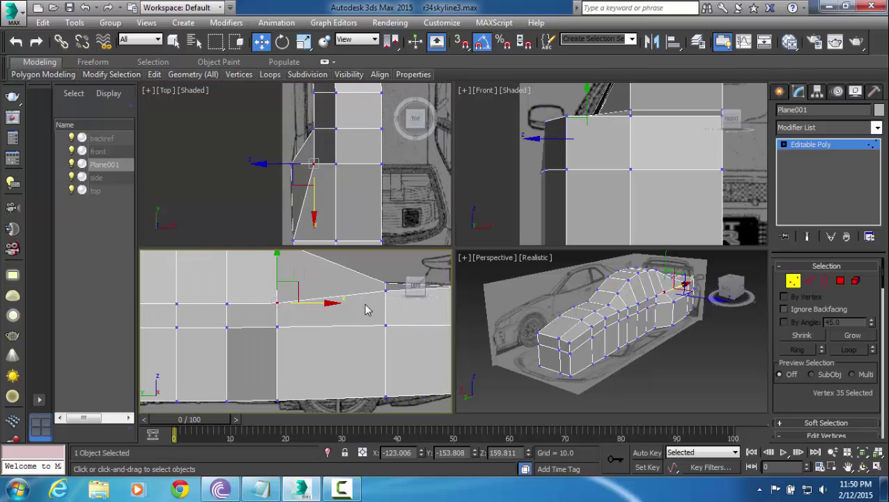
pyautogui.moveTo(394, 298); pyautogui.dragTo(372, 298, button='middle')
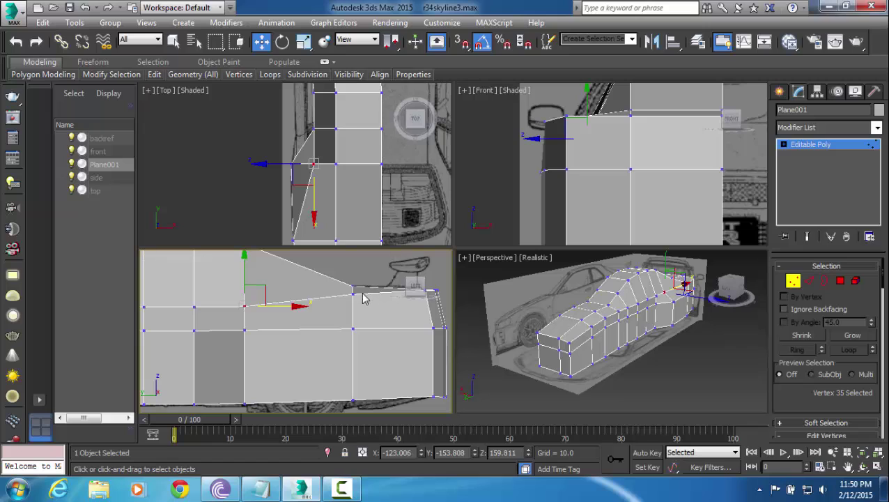
pyautogui.click(352, 293)
pyautogui.moveTo(343, 241); pyautogui.dragTo(338, 219, button='middle')
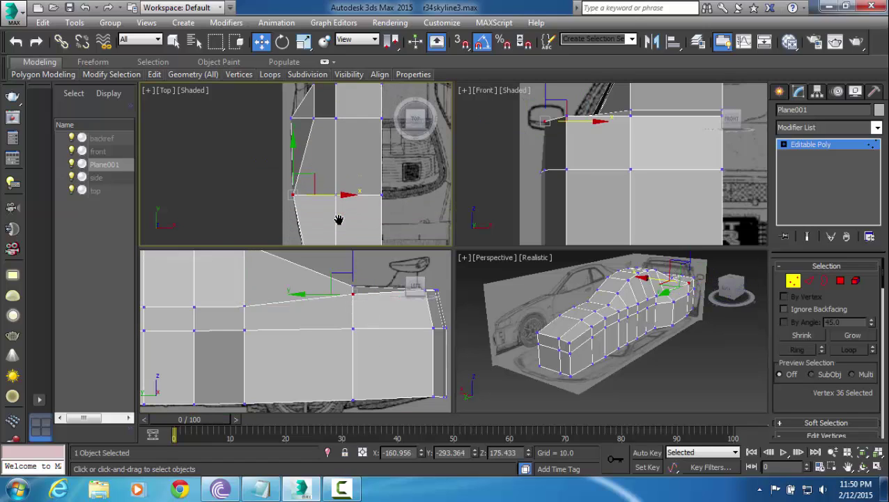
pyautogui.moveTo(335, 196); pyautogui.dragTo(355, 199)
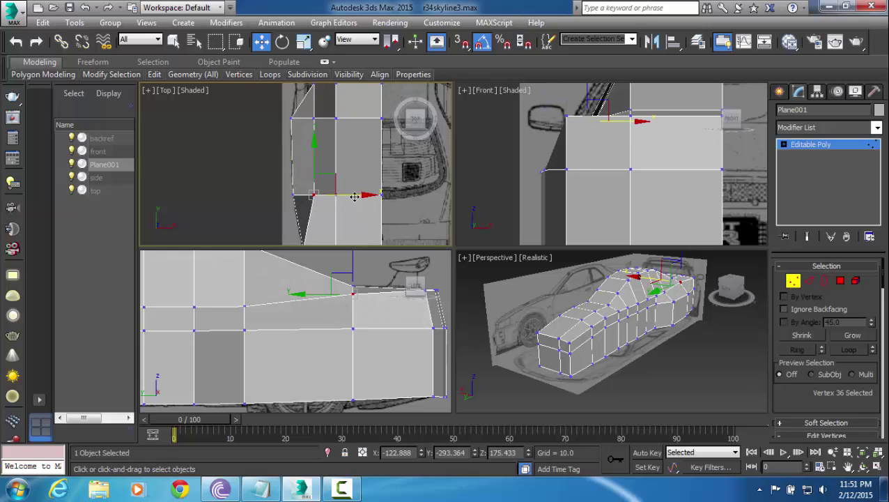
# Move the upper vertex at the rear outer corner of the boot inward to about X -123.7.
pyautogui.moveTo(348, 216); pyautogui.dragTo(348, 151, button='middle')
pyautogui.click(304, 182)
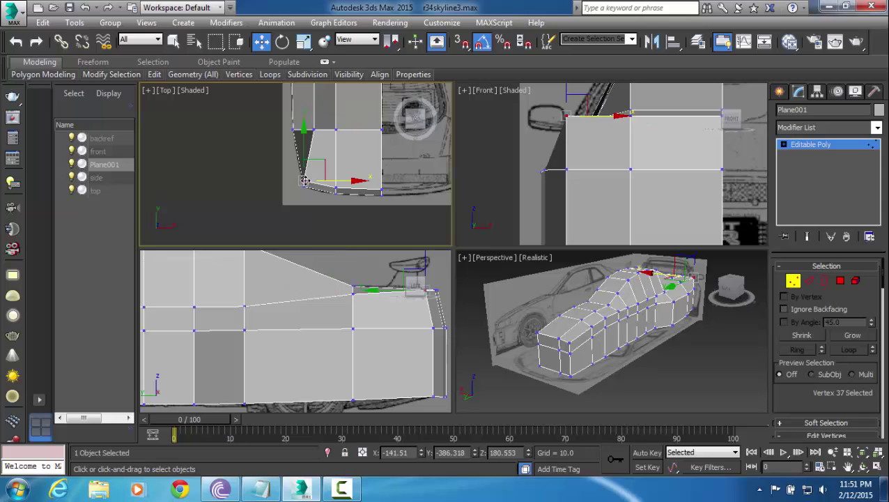
pyautogui.moveTo(330, 180); pyautogui.dragTo(348, 182)
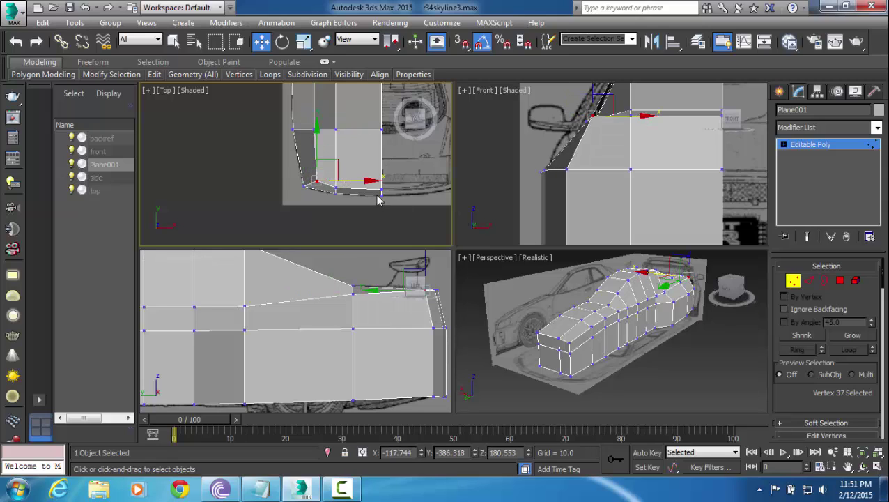
pyautogui.moveTo(357, 182); pyautogui.dragTo(352, 182)
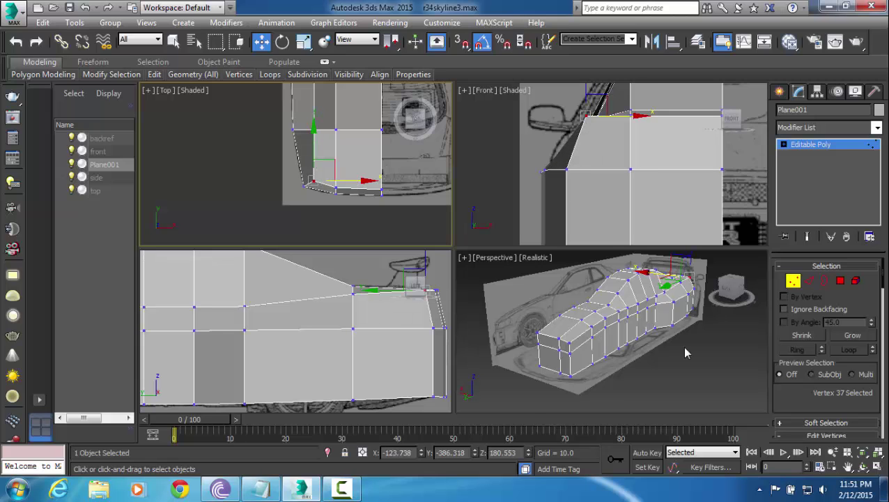
# Make the car body see-through by setting the opacity of Material #33 to 50.
pyautogui.moveTo(682, 346); pyautogui.dragTo(667, 344, button='middle')
pyautogui.hotkey('alt', 'w')
pyautogui.moveTo(613, 224); pyautogui.dragTo(519, 250, button='middle')
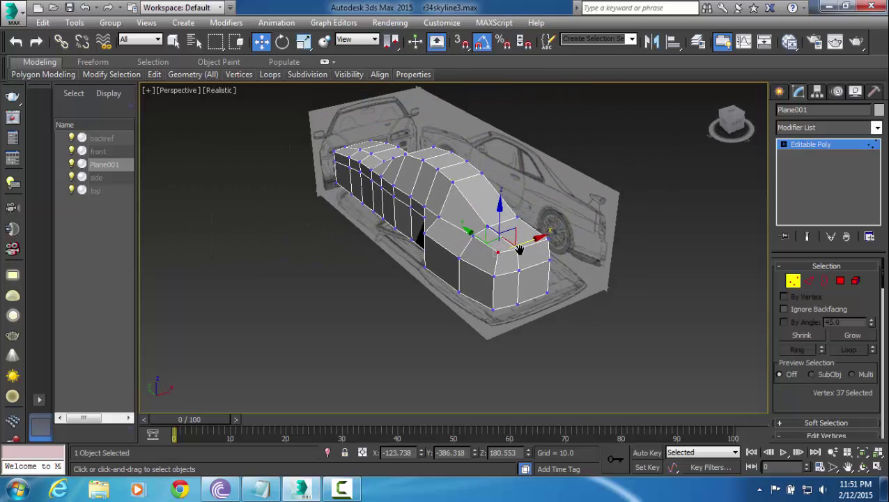
pyautogui.press('m')
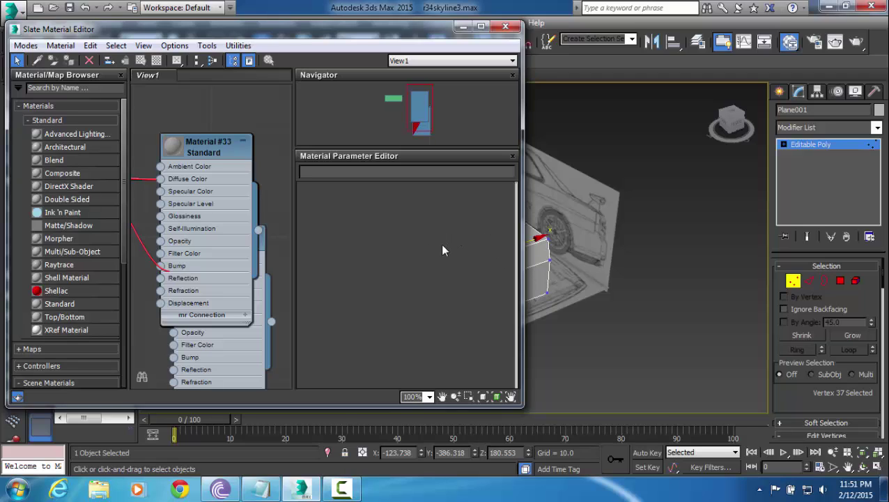
pyautogui.doubleClick(208, 148)
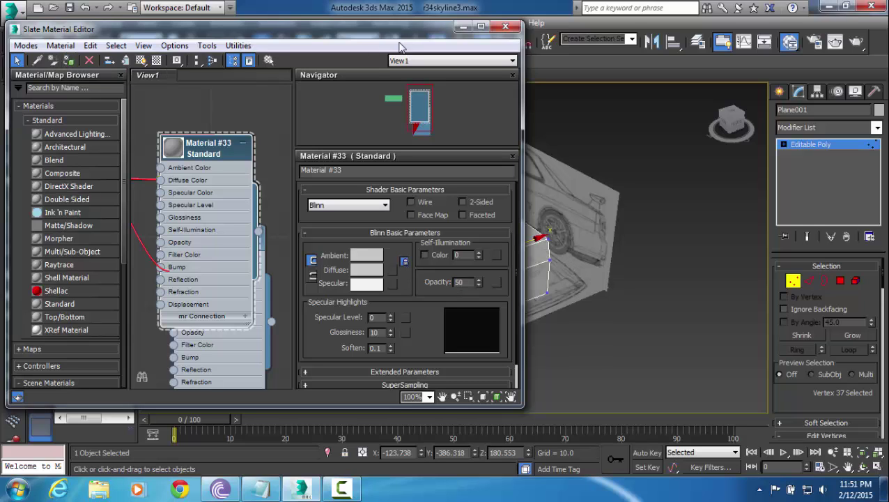
pyautogui.click(505, 26)
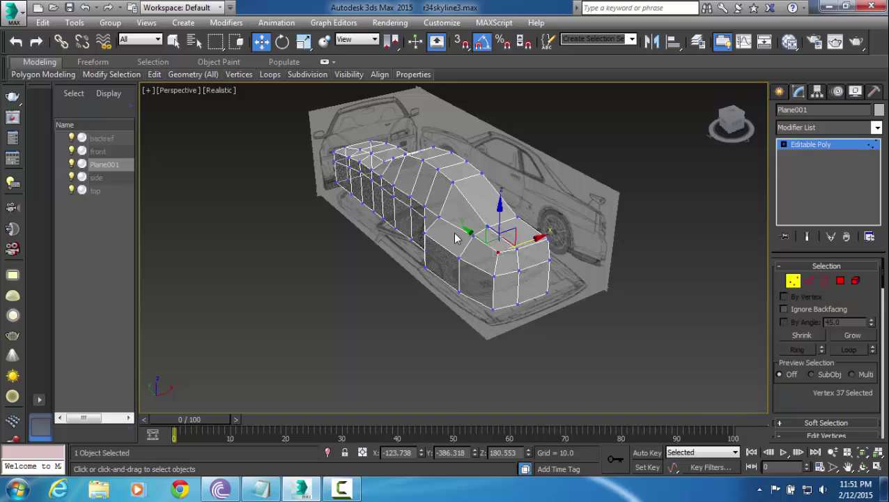
# Examine the see-through car body against the side blueprint and from several perspective angles.
pyautogui.hotkey('alt', 'w')
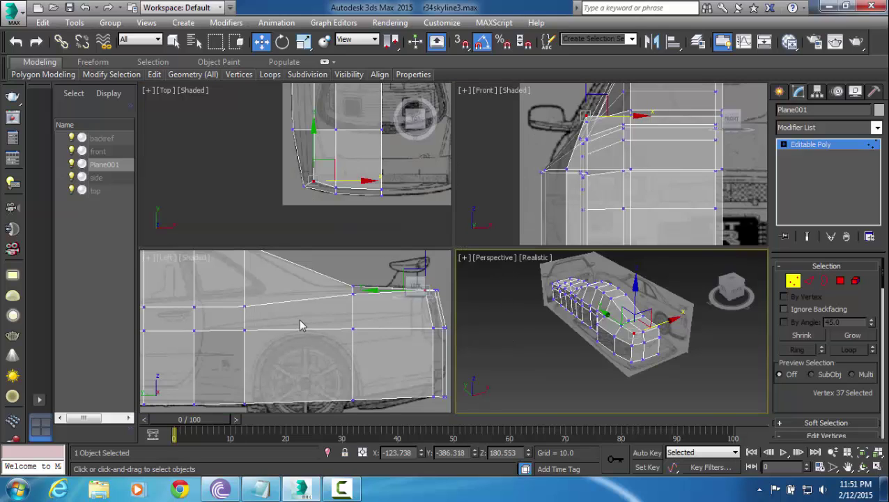
pyautogui.scroll(3, 303, 322)
pyautogui.hotkey('alt', 'w')
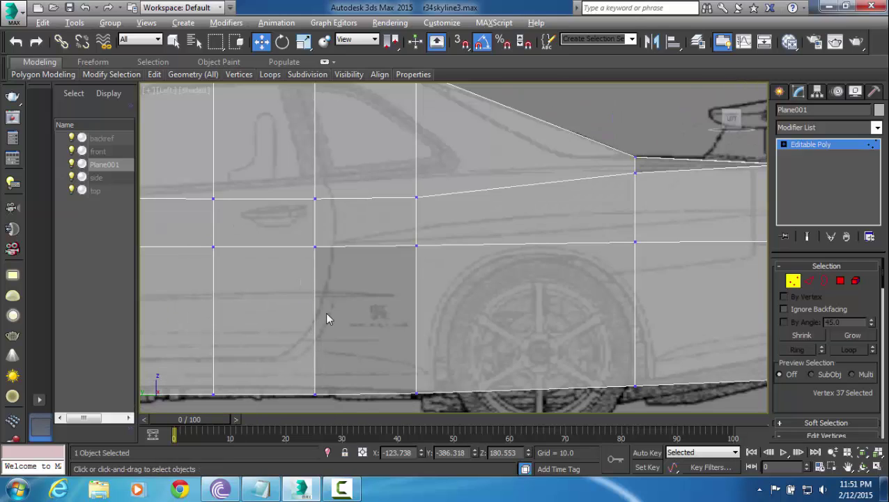
pyautogui.moveTo(475, 218); pyautogui.dragTo(456, 236, button='middle')
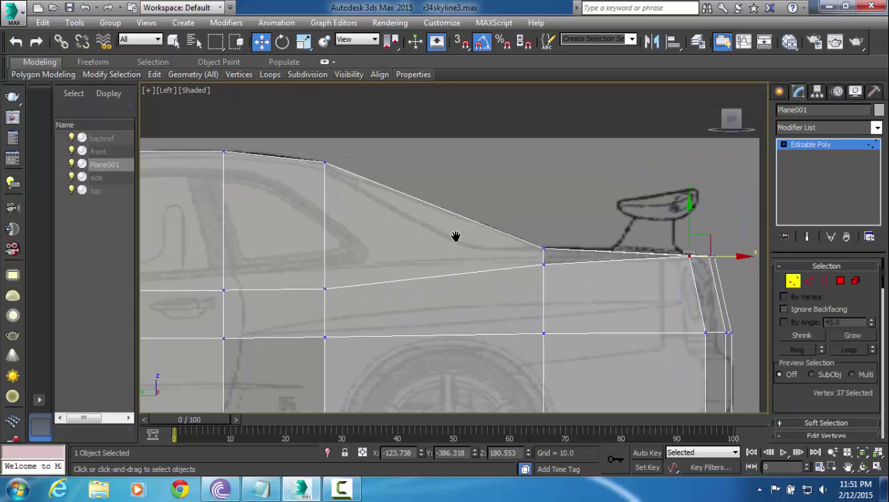
pyautogui.click(621, 290)
pyautogui.hotkey('alt', 'w')
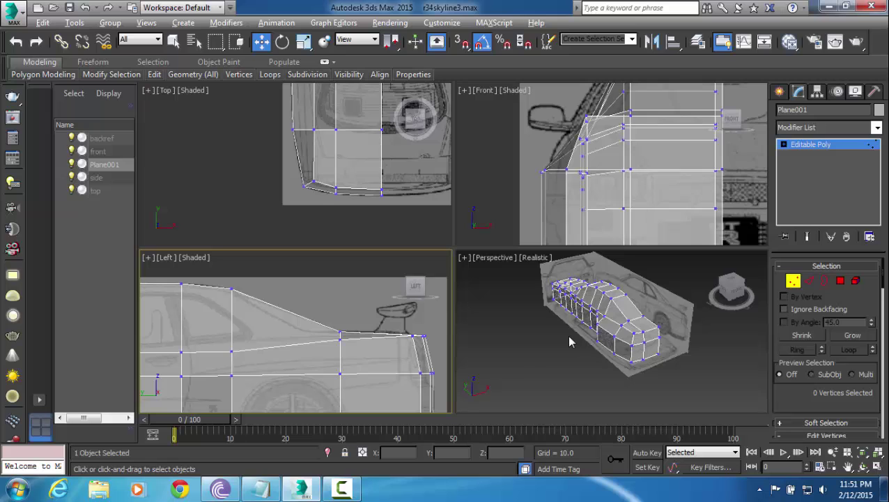
pyautogui.hotkey('alt', 'w')
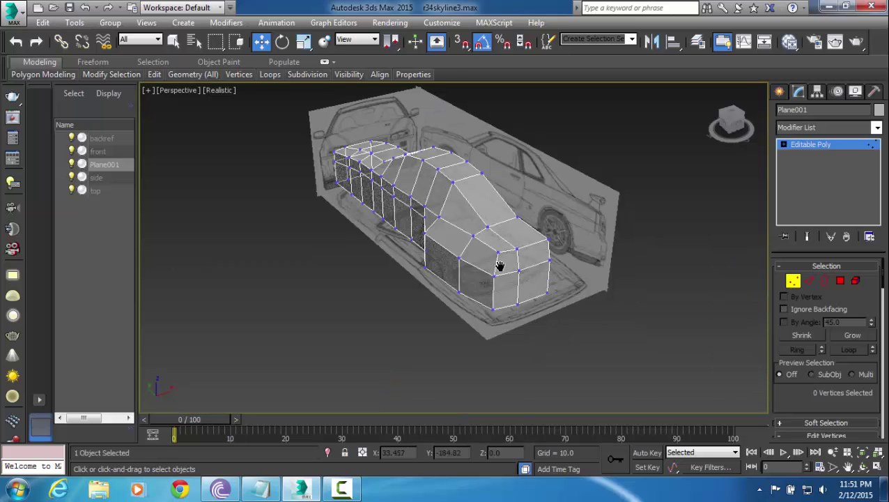
pyautogui.keyDown('alt'); pyautogui.moveTo(499, 265); pyautogui.dragTo(511, 292, button='middle'); pyautogui.keyUp('alt')
pyautogui.keyDown('alt'); pyautogui.moveTo(367, 288); pyautogui.dragTo(463, 288, button='middle'); pyautogui.keyUp('alt')
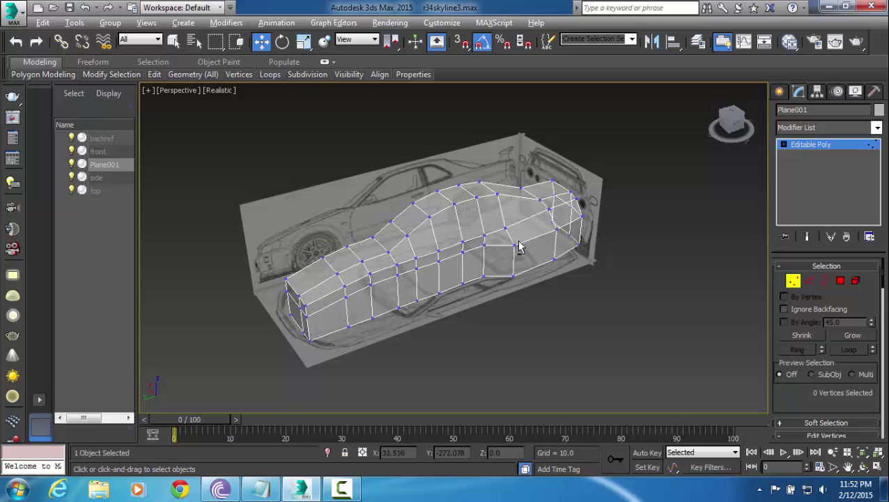
pyautogui.keyDown('alt'); pyautogui.moveTo(565, 262); pyautogui.dragTo(512, 317, button='middle'); pyautogui.keyUp('alt')
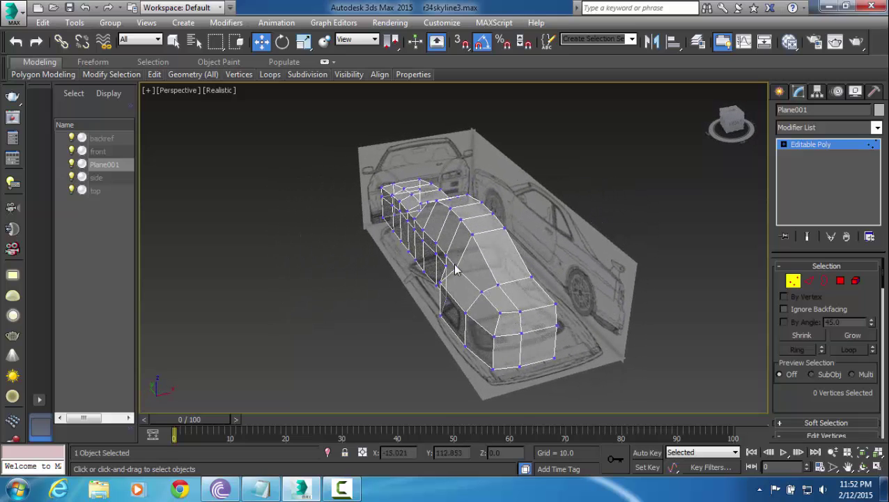
pyautogui.hotkey('alt', 'w')
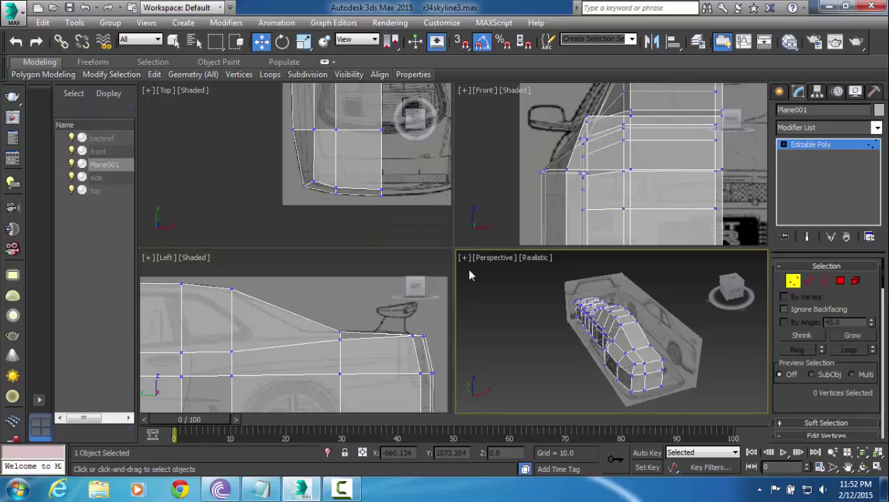
# Raise the upper side vertex beneath the rear end of the roof to about Z 173.4 on the side blueprint.
pyautogui.rightClick(306, 322)
pyautogui.click(271, 344)
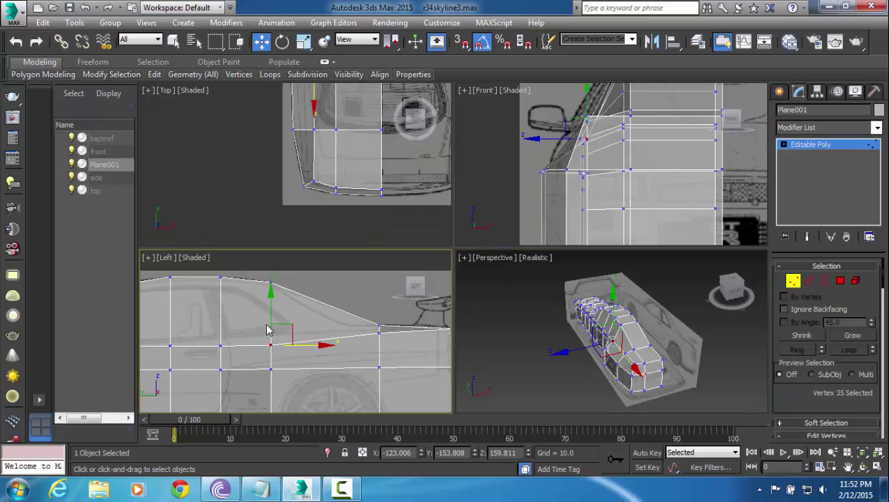
pyautogui.moveTo(271, 321); pyautogui.dragTo(270, 311)
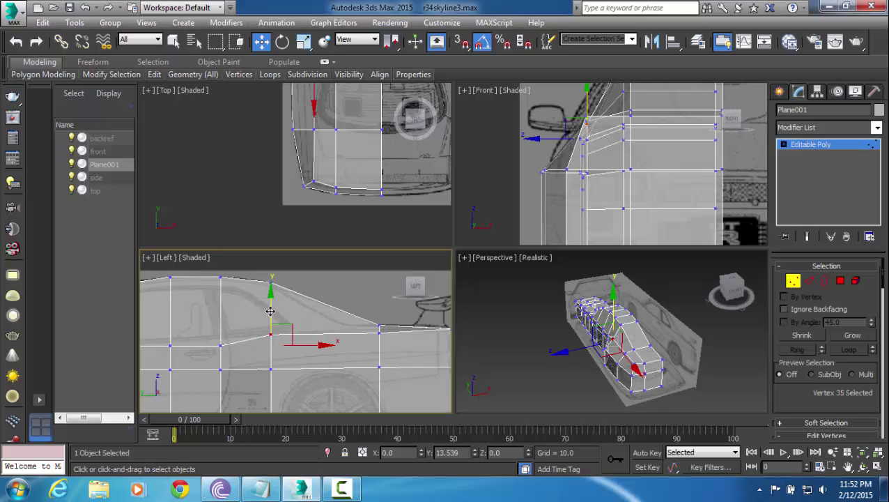
# Move the centreline vertex at the boot lid's rear edge forward to about Y -399.7 to fit the top blueprint.
pyautogui.keyDown('alt'); pyautogui.moveTo(638, 344); pyautogui.dragTo(610, 327, button='middle'); pyautogui.keyUp('alt')
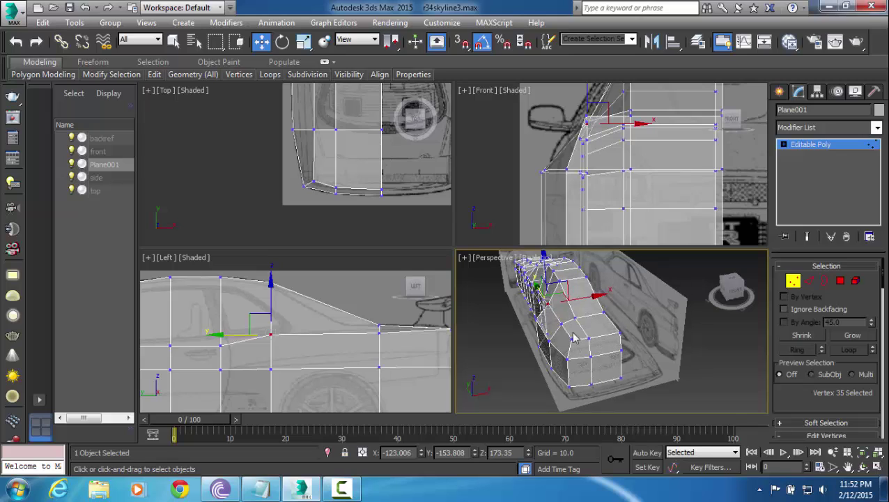
pyautogui.click(621, 332)
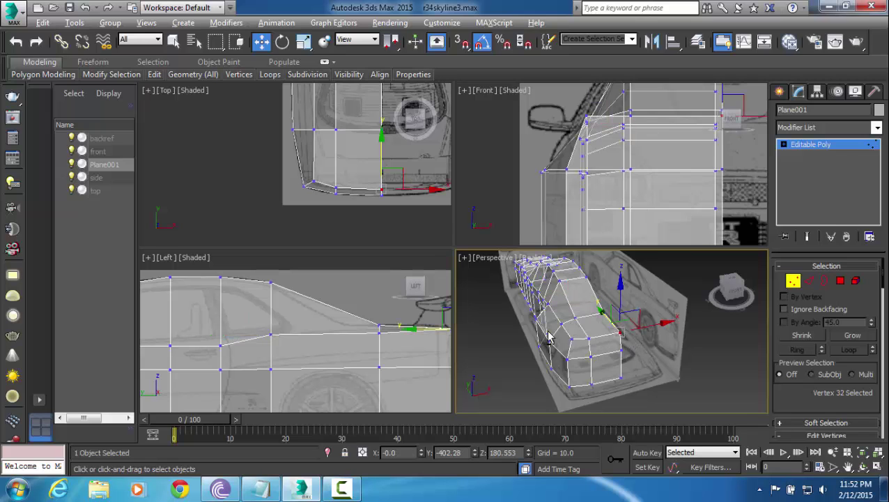
pyautogui.keyDown('alt'); pyautogui.moveTo(549, 332); pyautogui.dragTo(635, 333, button='middle'); pyautogui.keyUp('alt')
pyautogui.click(625, 332)
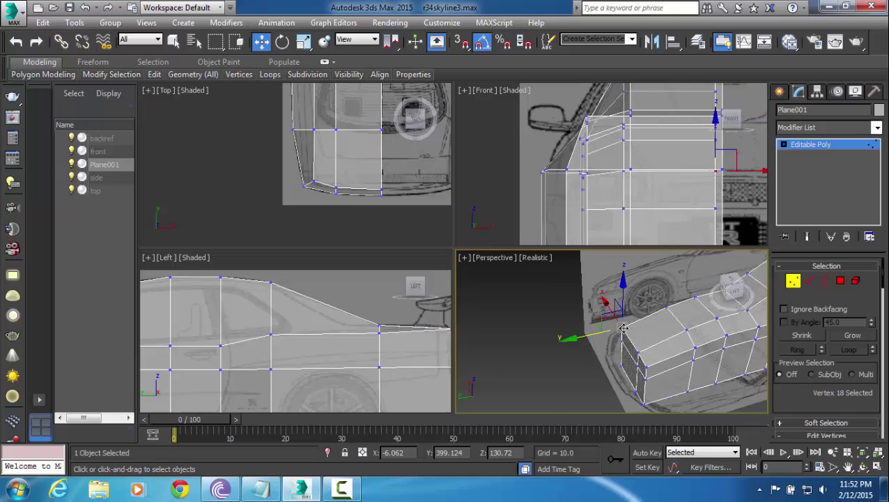
pyautogui.keyDown('alt'); pyautogui.moveTo(704, 357); pyautogui.dragTo(707, 334, button='middle'); pyautogui.keyUp('alt')
pyautogui.click(706, 335)
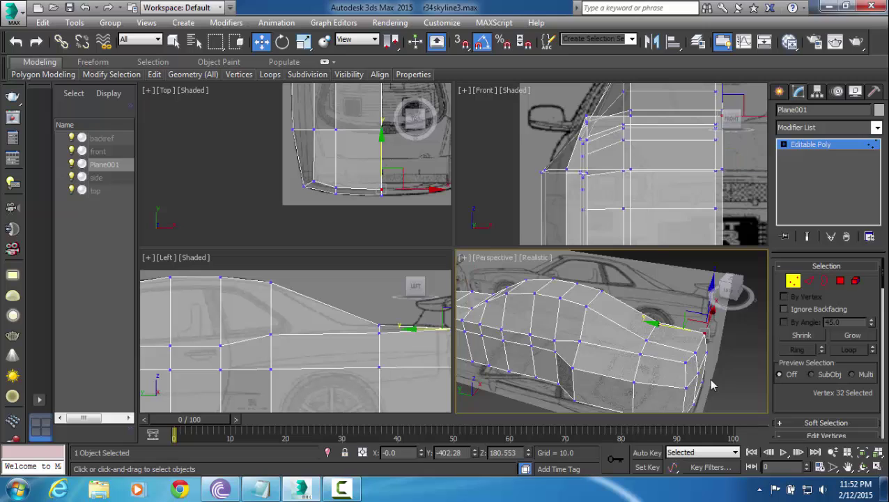
pyautogui.moveTo(631, 181); pyautogui.dragTo(615, 191, button='middle')
pyautogui.moveTo(393, 211); pyautogui.dragTo(384, 199, button='middle')
pyautogui.scroll(3, 384, 199)
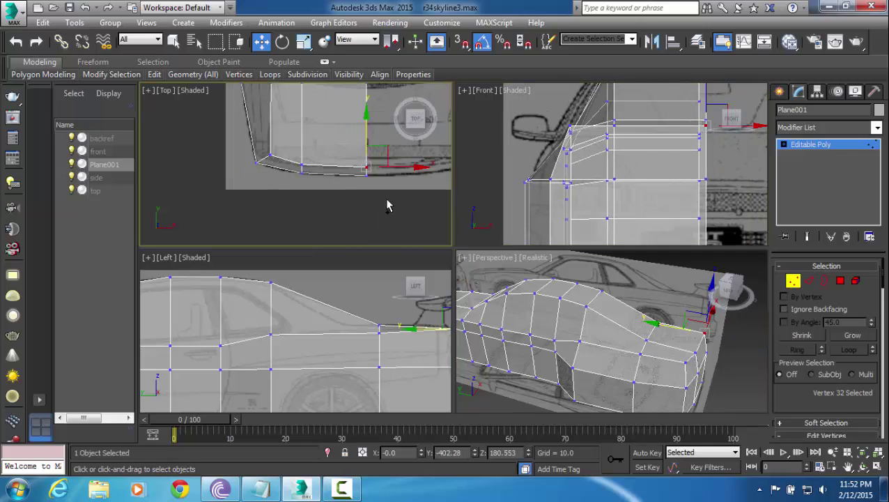
pyautogui.scroll(2, 376, 196)
pyautogui.scroll(2, 391, 191)
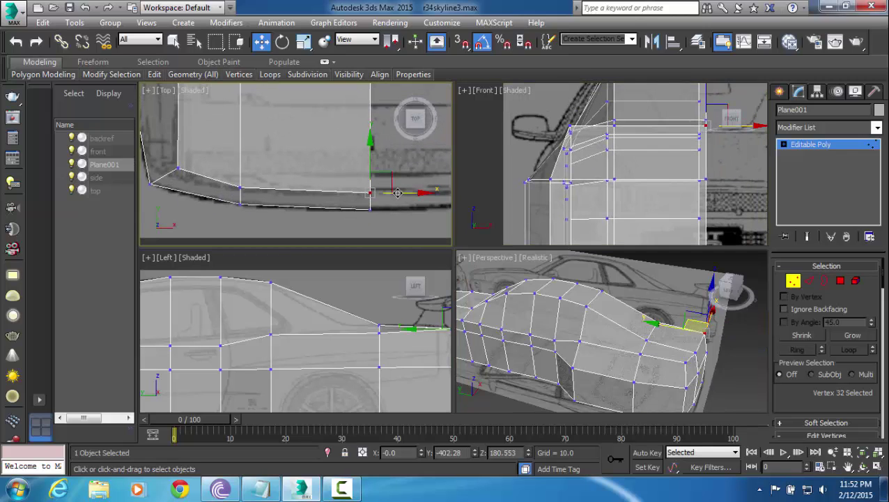
pyautogui.moveTo(369, 167); pyautogui.dragTo(371, 162)
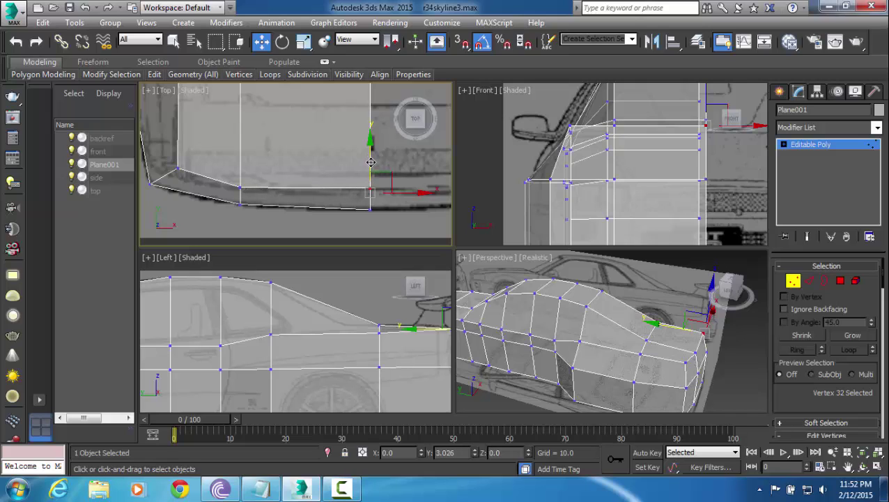
pyautogui.keyDown('alt'); pyautogui.moveTo(600, 332); pyautogui.dragTo(590, 308, button='middle'); pyautogui.keyUp('alt')
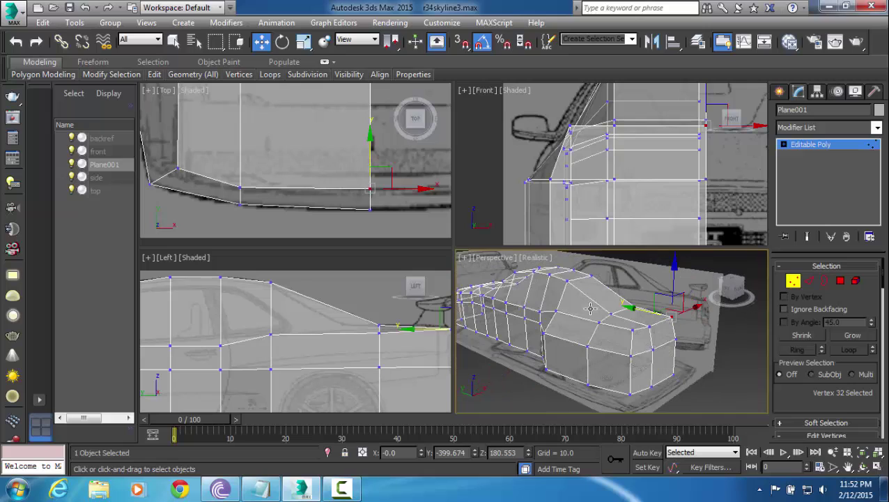
# Move the upper vertex at the boot's rear outer corner rearward to about Y -389.6.
pyautogui.moveTo(314, 218)
pyautogui.mouseDown(button='middle')
pyautogui.moveTo(318, 206)
pyautogui.moveTo(330, 213)
pyautogui.mouseUp(button='middle')
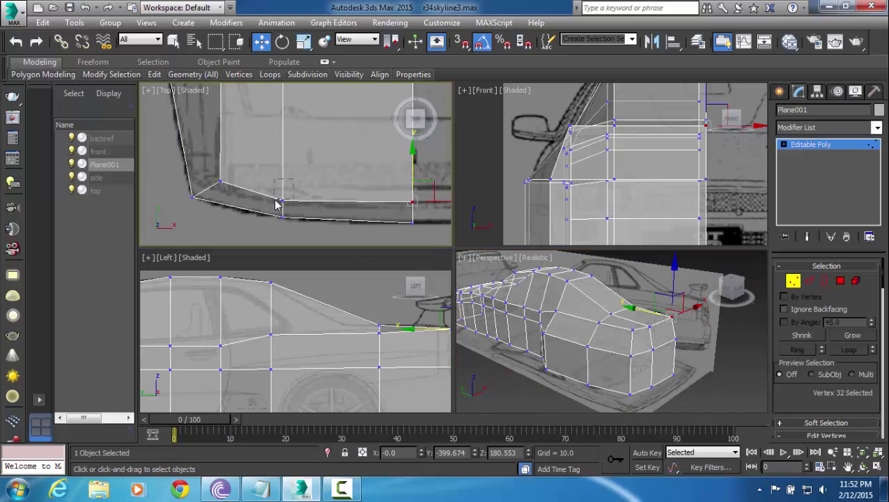
pyautogui.moveTo(275, 200); pyautogui.dragTo(282, 182)
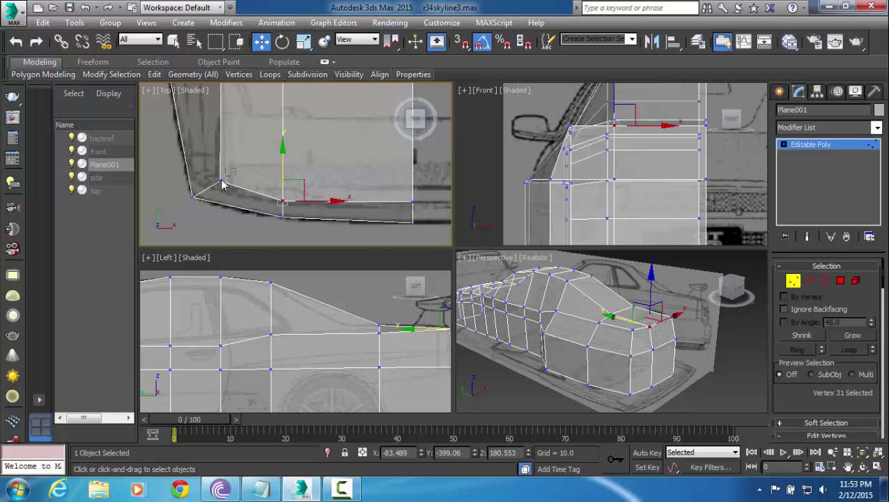
pyautogui.click(221, 182)
pyautogui.moveTo(220, 156); pyautogui.dragTo(221, 159)
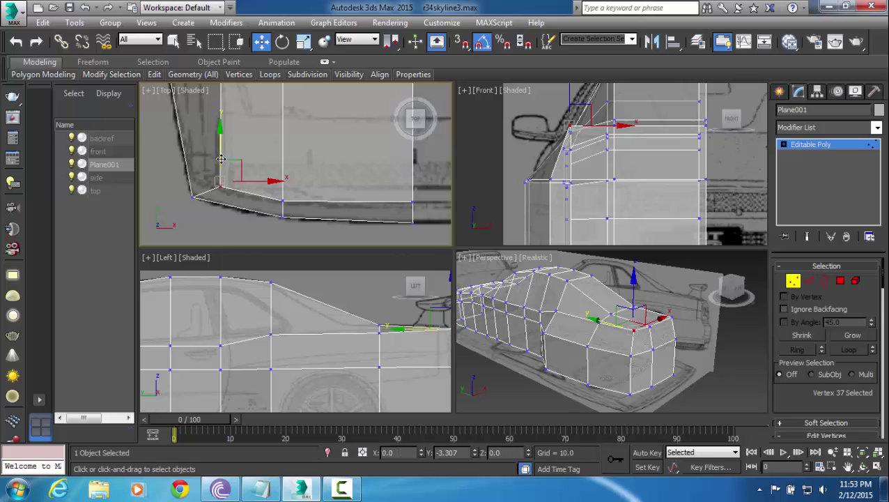
# Move the upper side vertex beneath the rear end of the roof outward to about X -134.2.
pyautogui.moveTo(244, 148); pyautogui.dragTo(250, 212, button='middle')
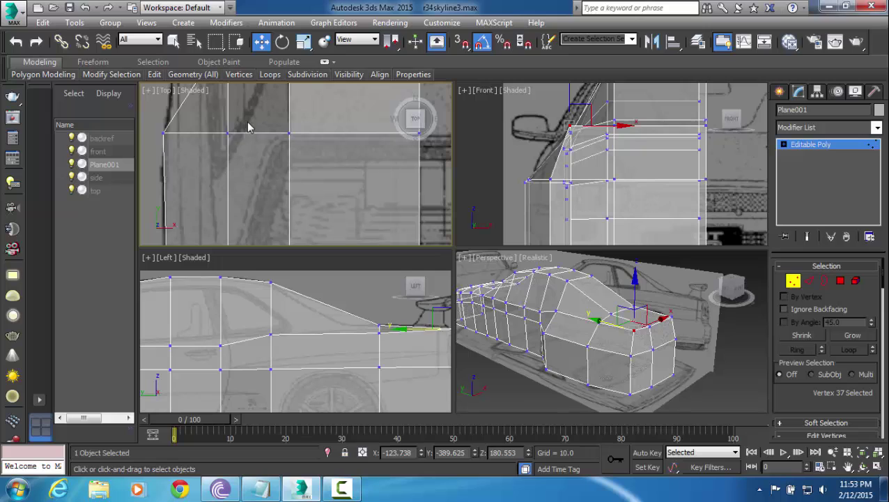
pyautogui.moveTo(218, 148); pyautogui.dragTo(243, 136)
pyautogui.moveTo(252, 131)
pyautogui.mouseDown(button='middle')
pyautogui.moveTo(258, 205)
pyautogui.moveTo(251, 145)
pyautogui.mouseUp(button='middle')
pyautogui.moveTo(550, 317)
pyautogui.mouseDown(button='middle')
pyautogui.moveTo(563, 315)
pyautogui.moveTo(536, 323)
pyautogui.moveTo(544, 326)
pyautogui.mouseUp(button='middle')
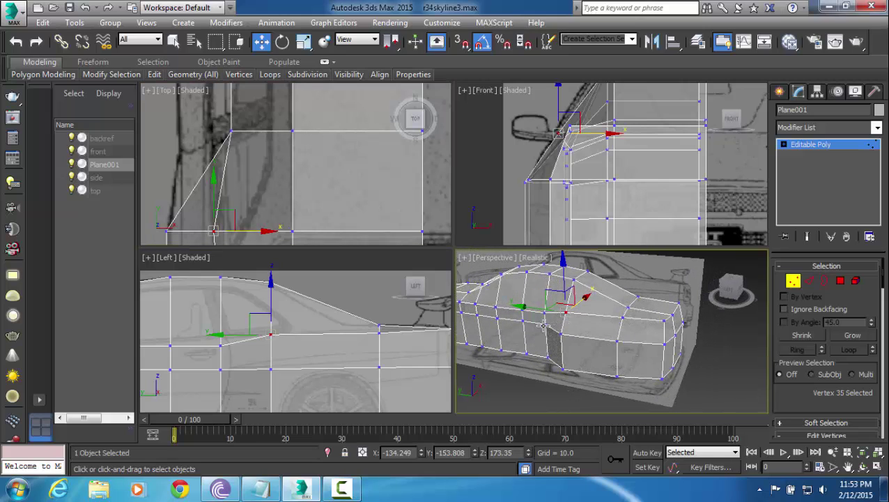
# Move the two lower side vertices and the upper one near the door's rear edge outward to follow the top blueprint.
pyautogui.moveTo(534, 376); pyautogui.dragTo(533, 377)
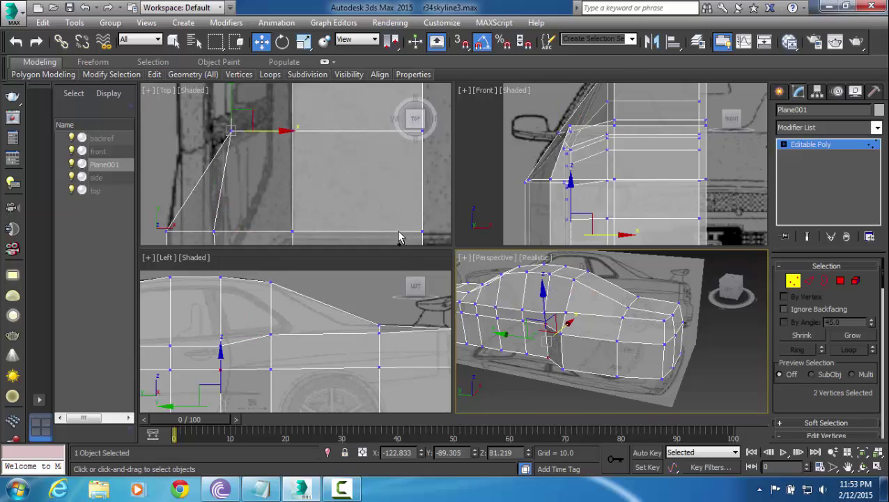
pyautogui.moveTo(364, 207); pyautogui.dragTo(403, 211, button='middle')
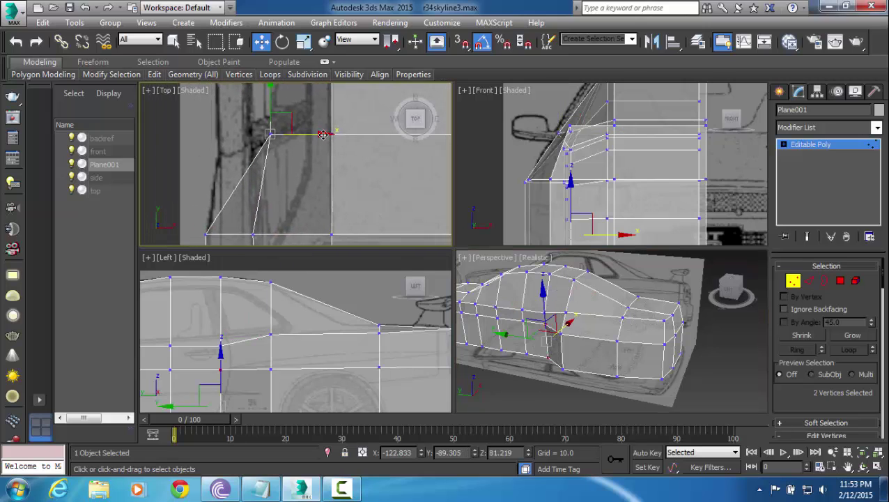
pyautogui.moveTo(323, 134); pyautogui.dragTo(284, 136)
pyautogui.click(281, 153)
pyautogui.click(271, 134)
pyautogui.click(297, 146)
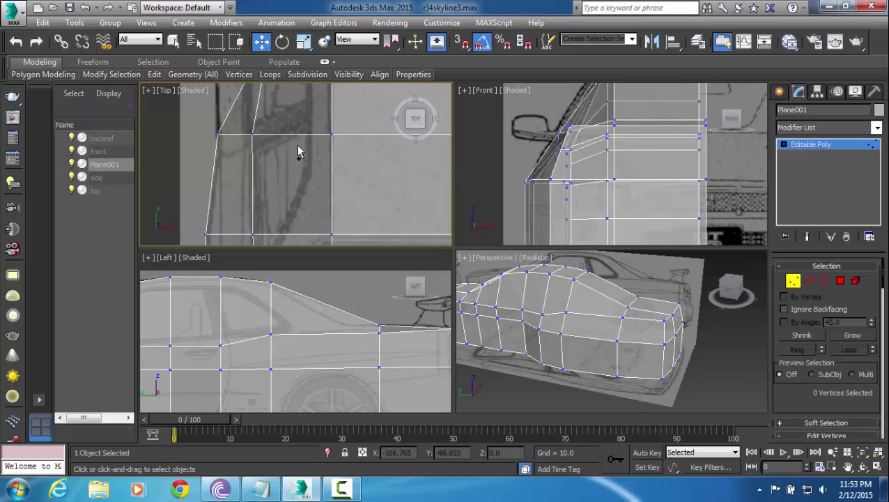
# Move the two lower side vertices in the mid-door row outward to about X -157.2.
pyautogui.moveTo(296, 146); pyautogui.dragTo(289, 174, button='middle')
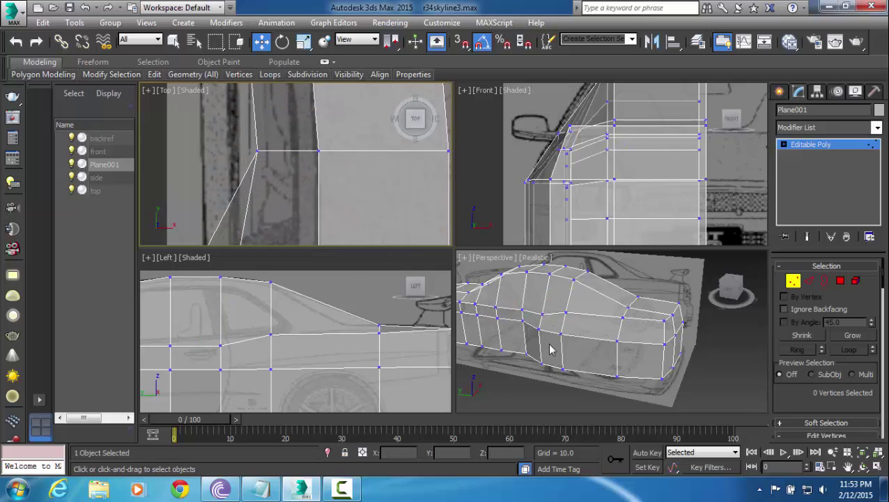
pyautogui.moveTo(547, 325); pyautogui.dragTo(520, 384)
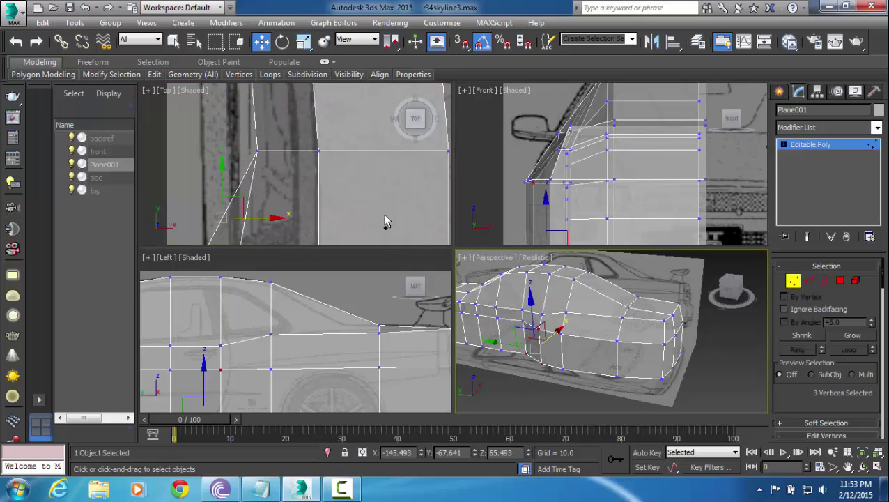
pyautogui.moveTo(386, 221); pyautogui.dragTo(387, 220, button='middle')
pyautogui.click(530, 326)
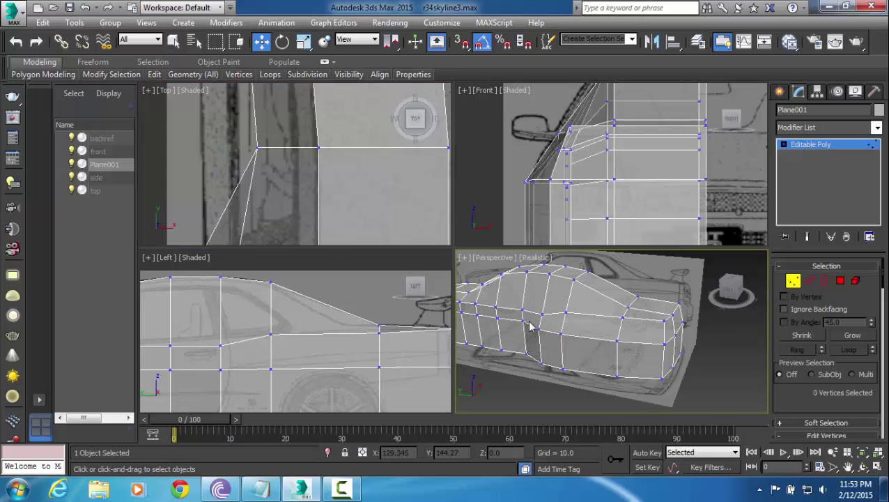
pyautogui.moveTo(515, 344); pyautogui.dragTo(509, 361)
pyautogui.moveTo(326, 176); pyautogui.dragTo(338, 182, button='middle')
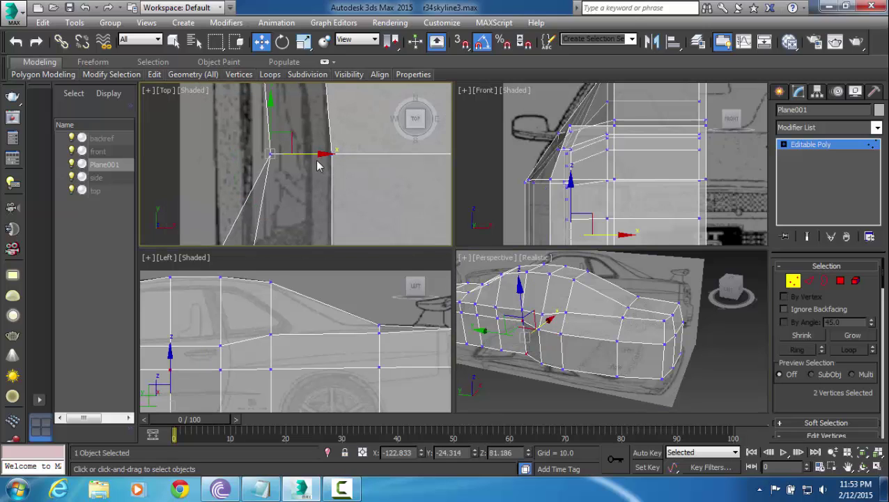
pyautogui.moveTo(315, 156); pyautogui.dragTo(262, 159)
pyautogui.click(314, 180)
# Move the upper side vertex of the mid-door row outward by about 14.2 units.
pyautogui.click(270, 155)
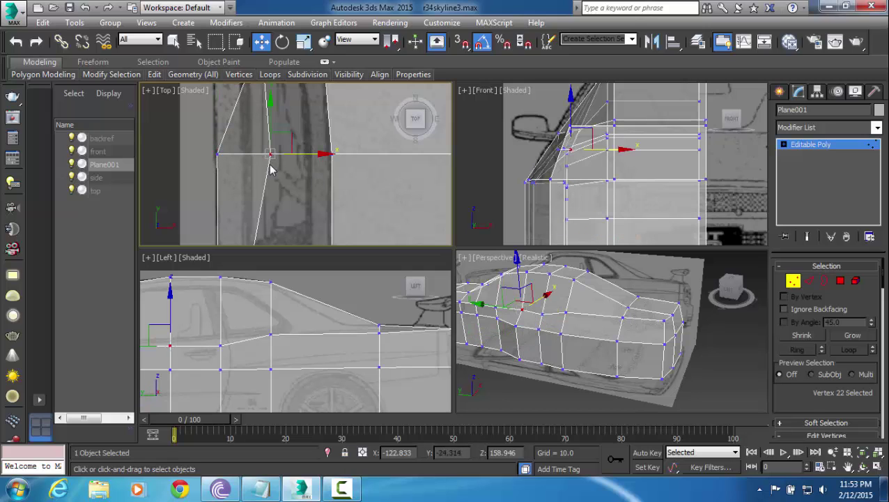
pyautogui.moveTo(315, 152); pyautogui.dragTo(293, 155)
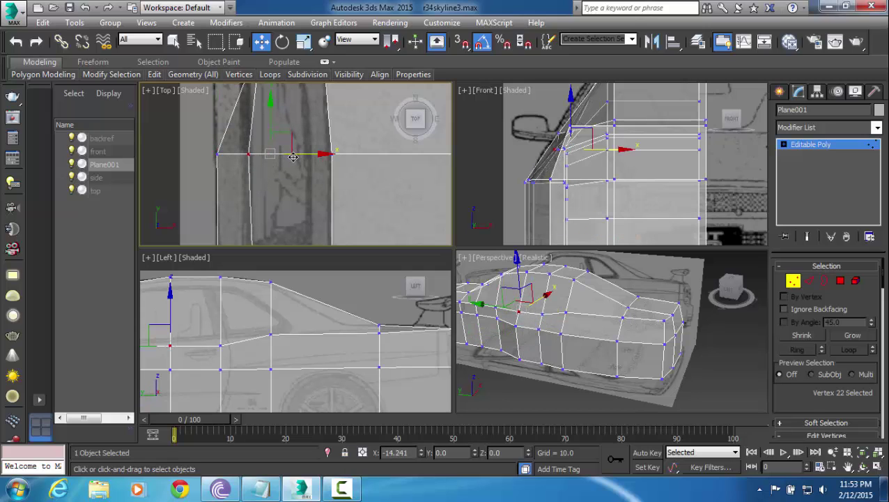
pyautogui.moveTo(293, 155); pyautogui.dragTo(312, 147, button='middle')
# Nudge the upper side vertex beneath the rear end of the roof slightly inward to smooth the shoulder line.
pyautogui.click(265, 198)
pyautogui.moveTo(264, 197); pyautogui.dragTo(300, 162, button='middle')
pyautogui.click(298, 228)
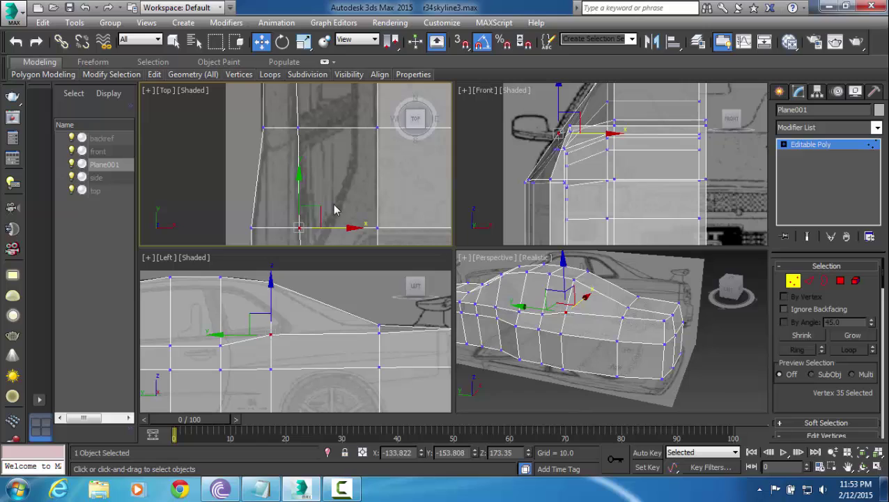
pyautogui.click(333, 205)
pyautogui.moveTo(334, 161); pyautogui.dragTo(342, 144, button='middle')
pyautogui.scroll(-2, 334, 180)
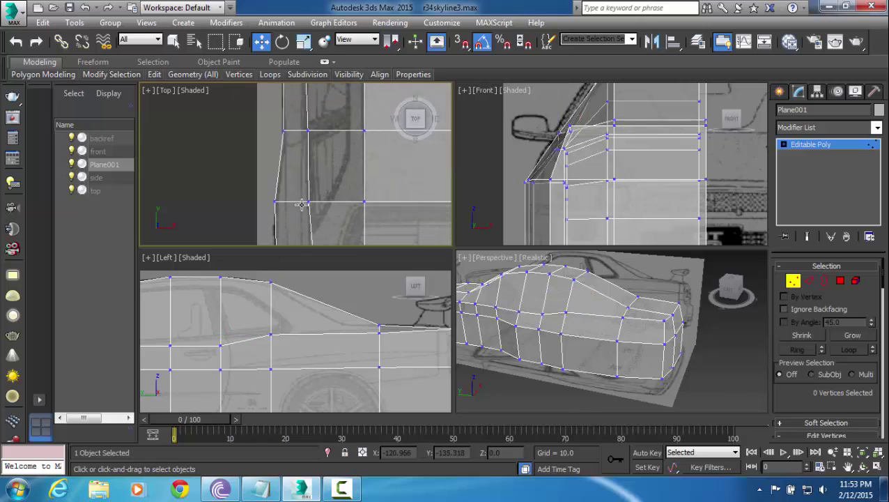
pyautogui.click(309, 203)
pyautogui.moveTo(338, 203); pyautogui.dragTo(341, 204)
pyautogui.scroll(-2, 341, 204)
pyautogui.moveTo(342, 203)
pyautogui.mouseDown(button='middle')
pyautogui.moveTo(347, 185)
pyautogui.moveTo(347, 210)
pyautogui.mouseUp(button='middle')
pyautogui.click(351, 190)
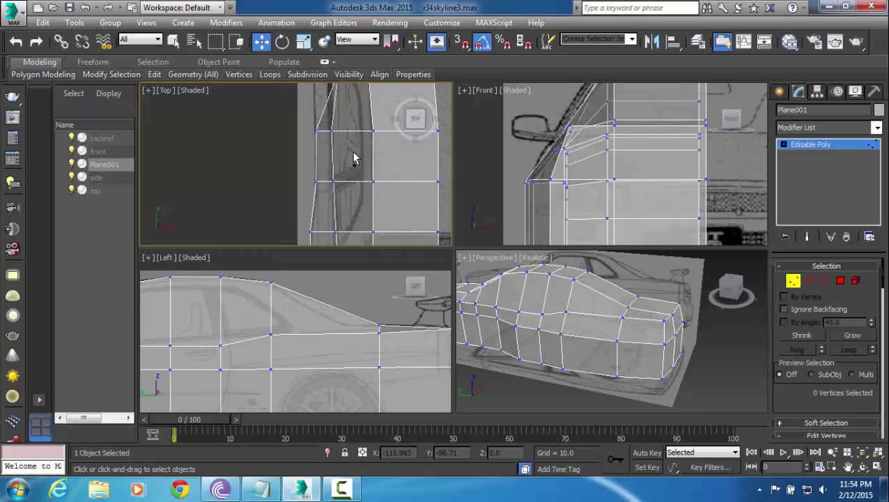
# Move the two lower side vertices just behind the wing mirror outward to about X -157.5, in line with the mid-door row.
pyautogui.scroll(4, 355, 164)
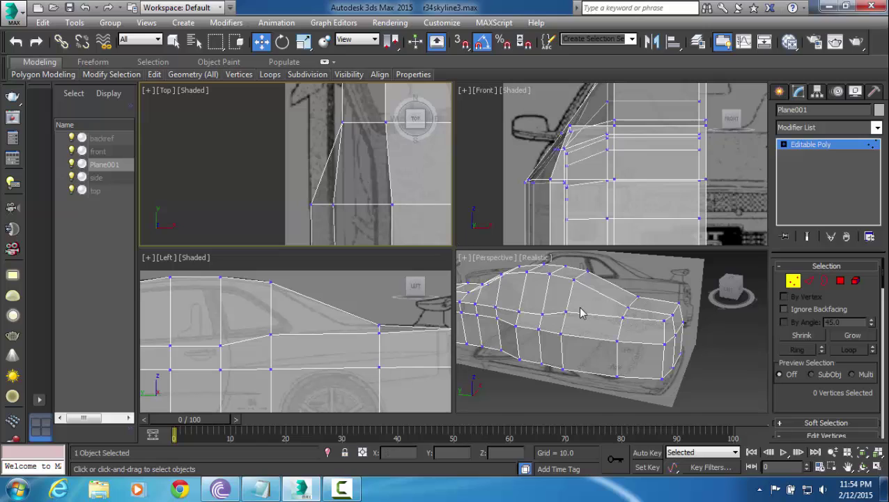
pyautogui.moveTo(324, 199); pyautogui.dragTo(301, 222)
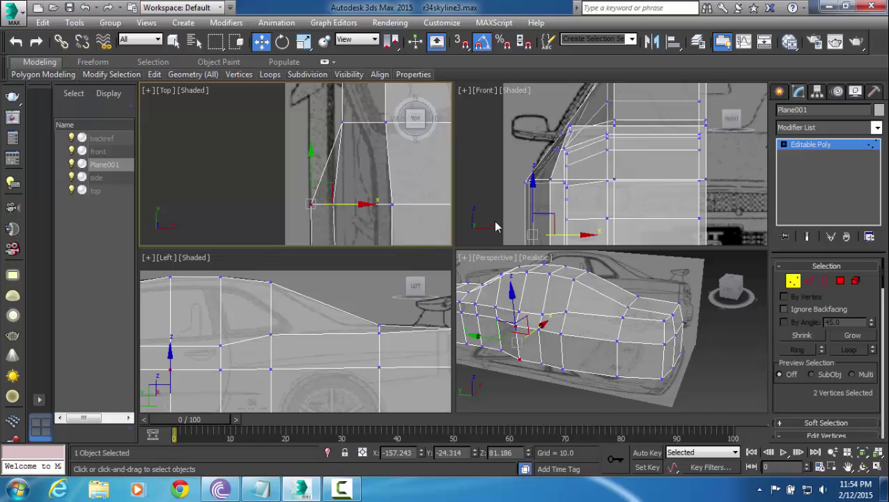
pyautogui.moveTo(408, 188); pyautogui.dragTo(389, 185, button='middle')
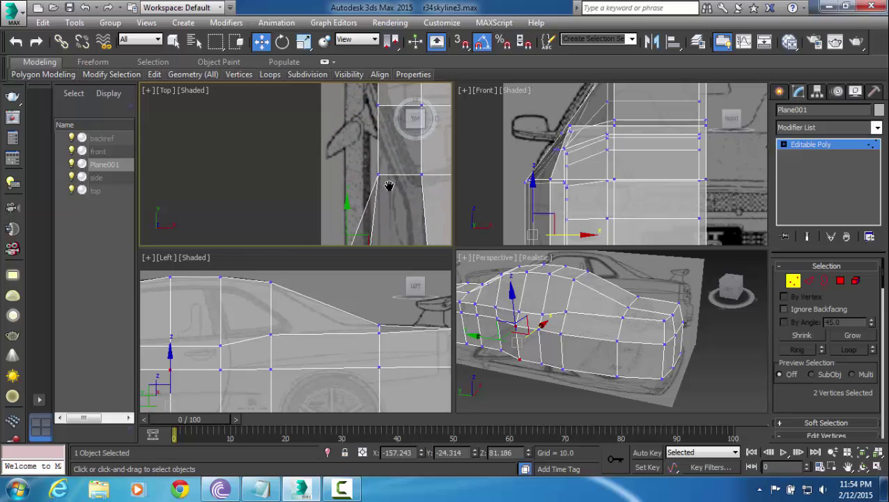
pyautogui.keyDown('alt'); pyautogui.moveTo(575, 301); pyautogui.dragTo(581, 298, button='middle'); pyautogui.keyUp('alt')
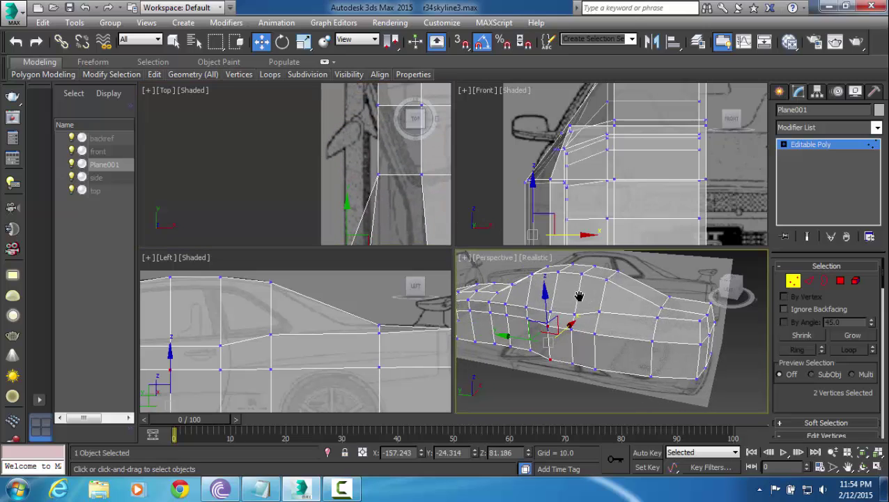
pyautogui.click(523, 323)
pyautogui.moveTo(538, 314); pyautogui.dragTo(513, 372)
pyautogui.moveTo(390, 220); pyautogui.dragTo(388, 211, button='middle')
pyautogui.moveTo(414, 180); pyautogui.dragTo(388, 178, button='middle')
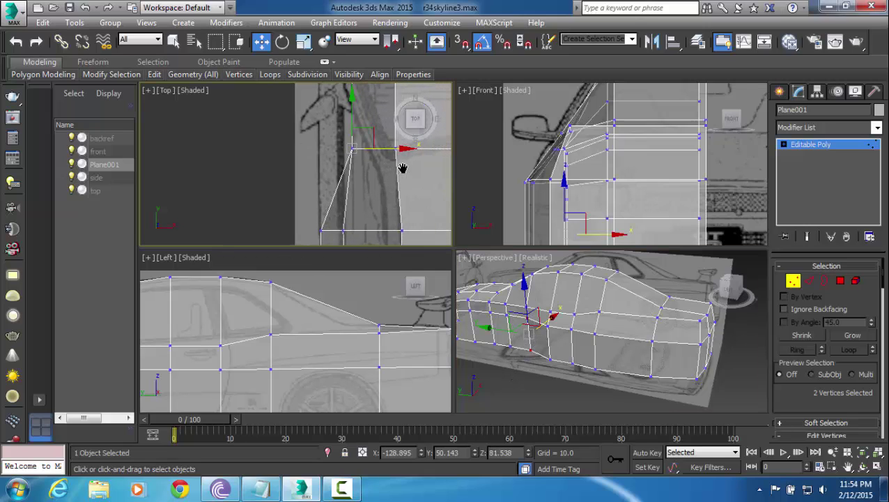
pyautogui.moveTo(385, 150); pyautogui.dragTo(354, 155)
# Shift the six lower side vertices along the door outward together to about X -157.4, and enlarge the Top view.
pyautogui.moveTo(342, 230); pyautogui.dragTo(365, 149, button='middle')
pyautogui.scroll(-2, 365, 147)
pyautogui.scroll(-3, 357, 140)
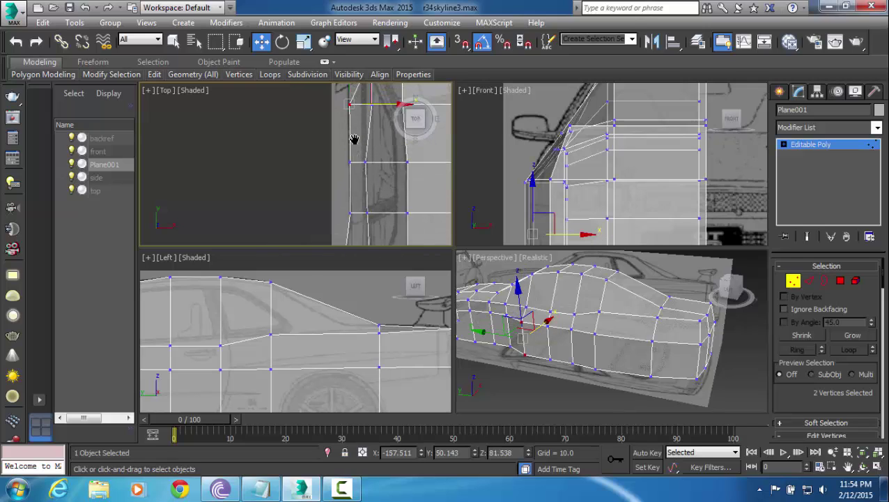
pyautogui.click(336, 113)
pyautogui.moveTo(335, 108); pyautogui.dragTo(355, 202)
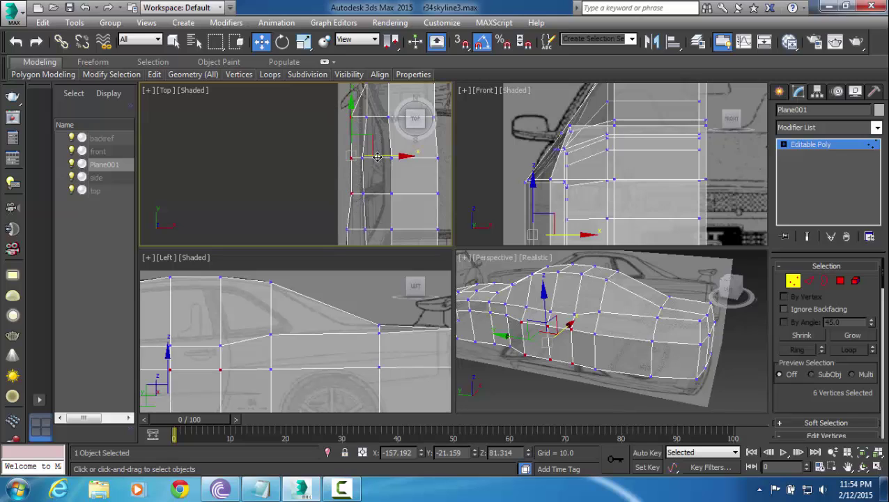
pyautogui.moveTo(378, 156); pyautogui.dragTo(379, 158)
pyautogui.hotkey('alt', 'w')
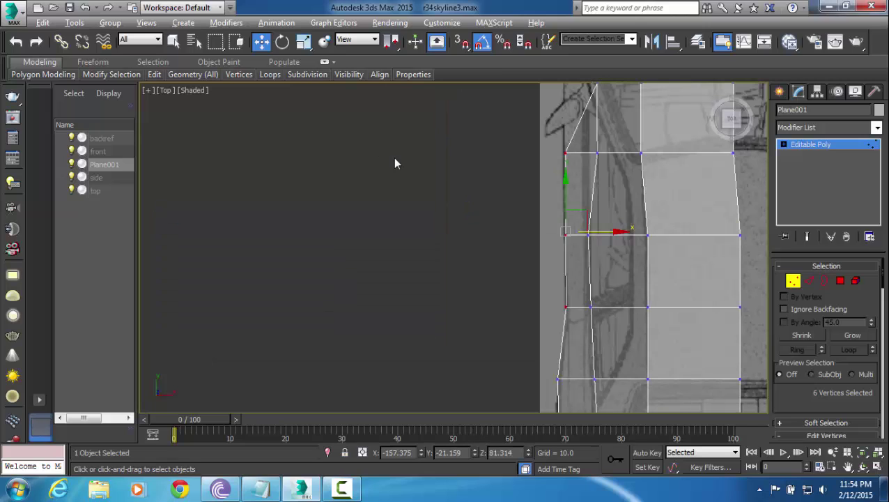
# Move the upper side vertex of the row just behind the wing mirror outward, in line with the upper door vertices, and restore the four views.
pyautogui.moveTo(635, 201); pyautogui.dragTo(612, 221, button='middle')
pyautogui.click(582, 293)
pyautogui.moveTo(584, 290); pyautogui.dragTo(576, 227, button='middle')
pyautogui.moveTo(561, 220); pyautogui.dragTo(578, 231)
pyautogui.click(574, 258)
pyautogui.moveTo(573, 222); pyautogui.dragTo(564, 318, button='middle')
pyautogui.hotkey('alt', 'w')
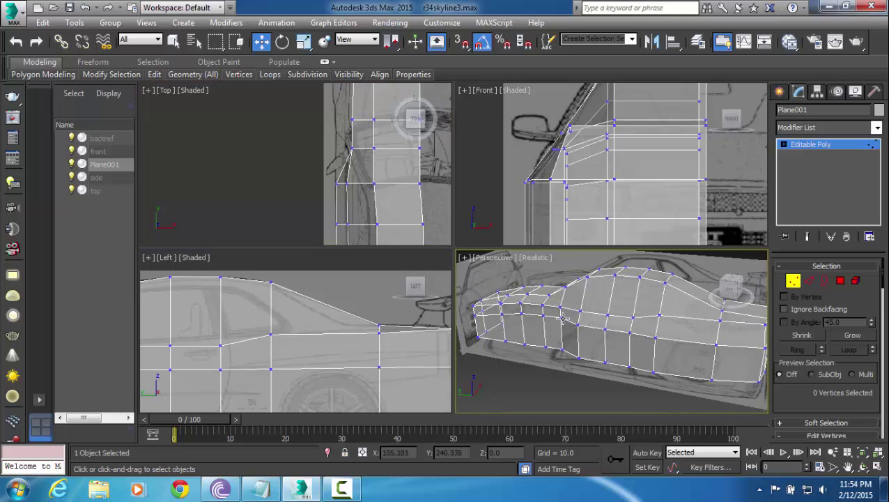
# Move the two lower side vertices just ahead of the wing mirror outward to about X -158.7, and the upper one to about X -138.5.
pyautogui.moveTo(550, 371); pyautogui.dragTo(571, 312)
pyautogui.scroll(4, 385, 173)
pyautogui.moveTo(382, 163); pyautogui.dragTo(369, 177, button='middle')
pyautogui.moveTo(371, 173); pyautogui.dragTo(340, 185)
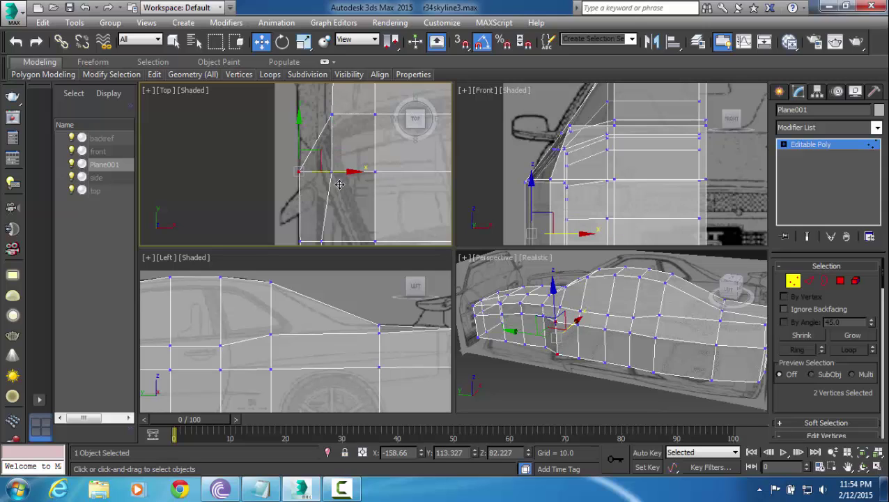
pyautogui.moveTo(381, 216); pyautogui.dragTo(375, 197, button='middle')
pyautogui.click(343, 168)
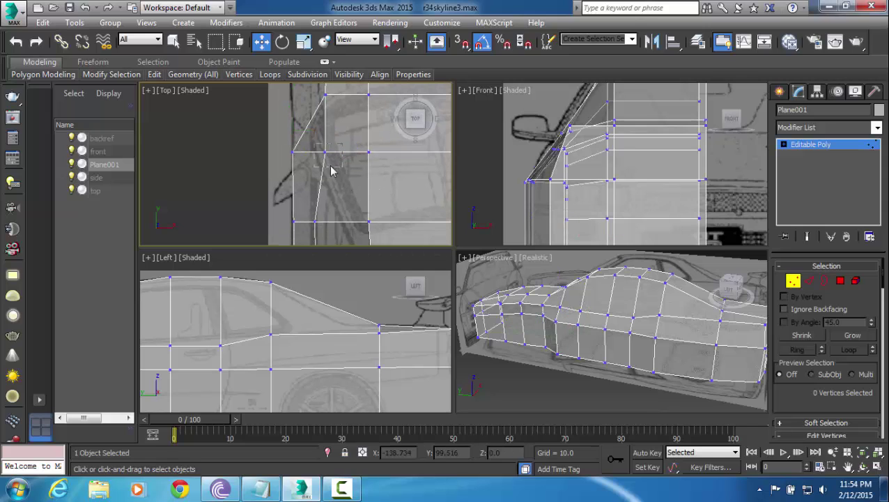
pyautogui.click(325, 153)
pyautogui.moveTo(360, 152); pyautogui.dragTo(340, 156)
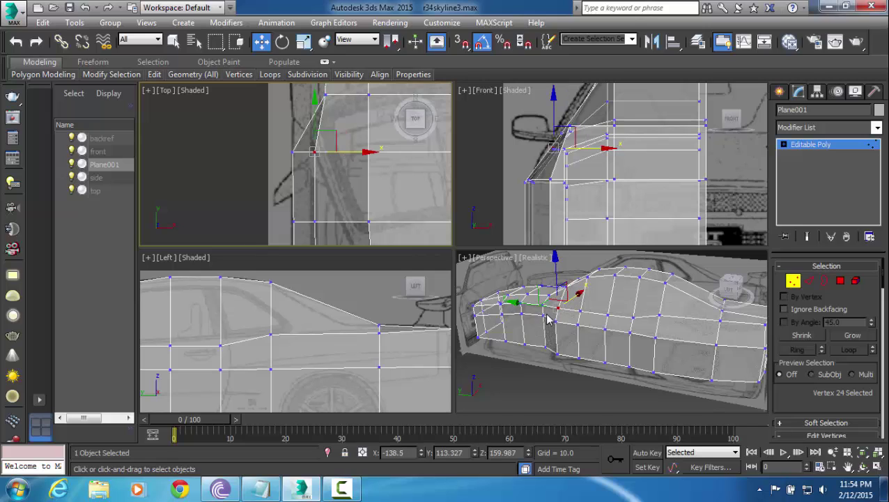
pyautogui.moveTo(548, 314); pyautogui.dragTo(521, 371)
pyautogui.moveTo(405, 158); pyautogui.dragTo(408, 241, button='middle')
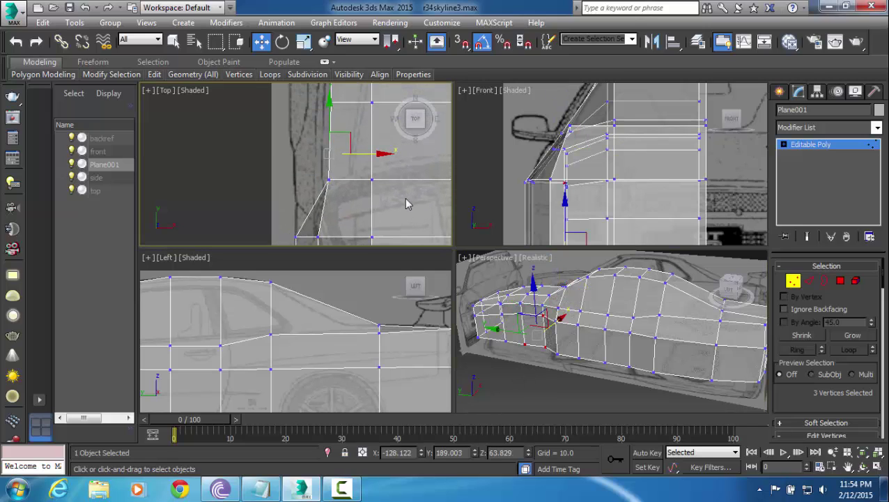
pyautogui.moveTo(371, 156); pyautogui.dragTo(345, 166)
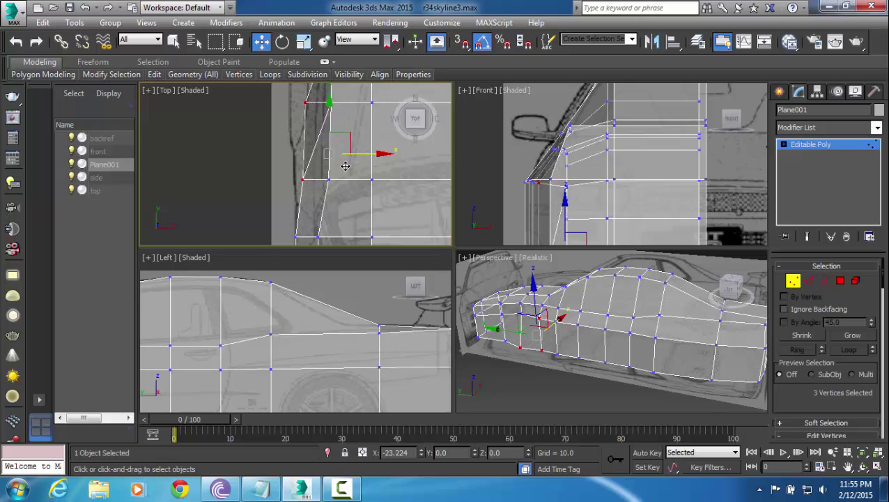
pyautogui.hotkey('ctrl', 'z')
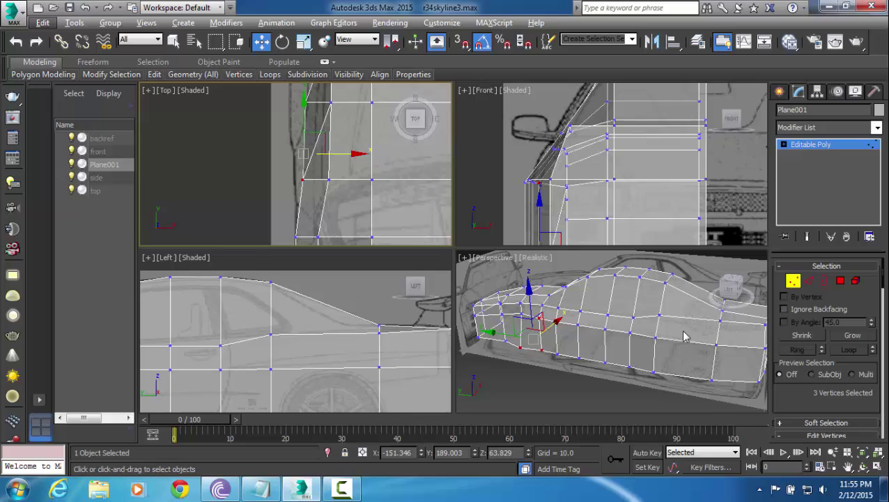
pyautogui.rightClick(577, 315)
pyautogui.hotkey('ctrl', 'z')
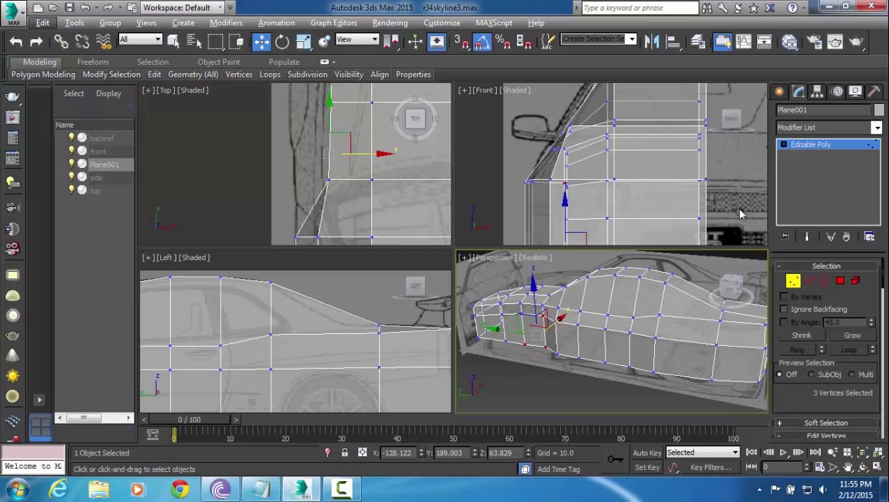
# Move the two lower side vertices of the fender row at Y 165.7 outward to the body outline, and the upper one to about X -135.5.
pyautogui.moveTo(539, 363)
pyautogui.keyDown('alt'); pyautogui.mouseDown(button='middle')
pyautogui.moveTo(566, 359)
pyautogui.moveTo(550, 356)
pyautogui.mouseUp(button='middle'); pyautogui.keyUp('alt')
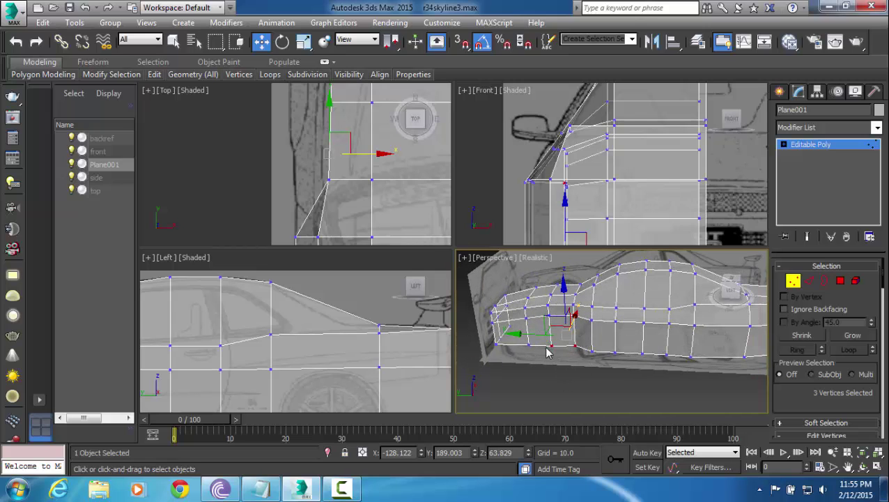
pyautogui.click(575, 316)
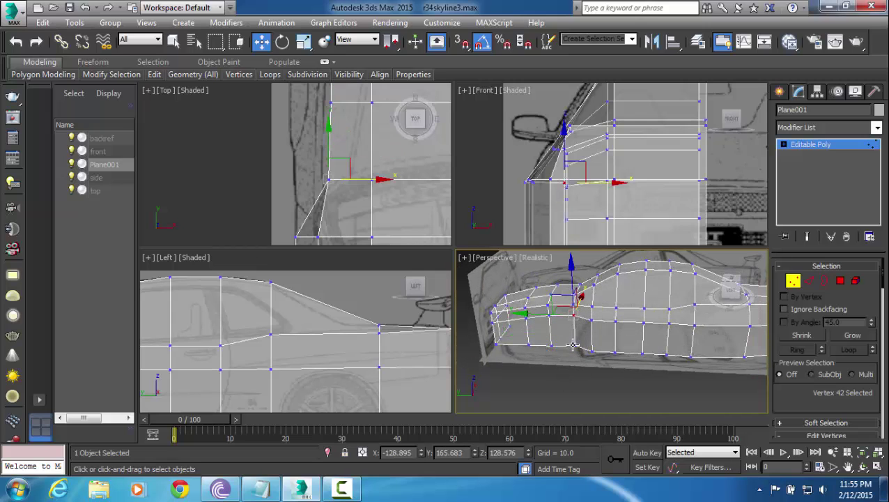
pyautogui.keyDown('ctrl'); pyautogui.click(573, 344); pyautogui.keyUp('ctrl')
pyautogui.moveTo(374, 217); pyautogui.dragTo(382, 214, button='middle')
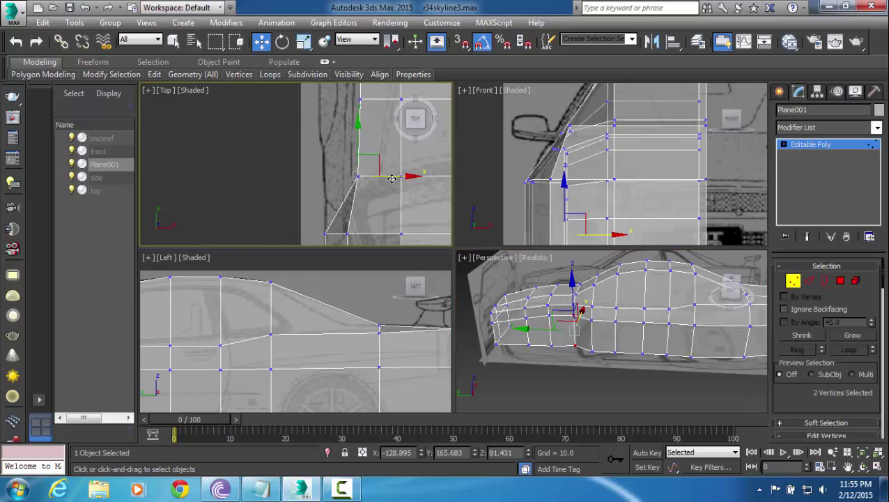
pyautogui.moveTo(392, 179); pyautogui.dragTo(358, 186)
pyautogui.click(382, 206)
pyautogui.click(358, 178)
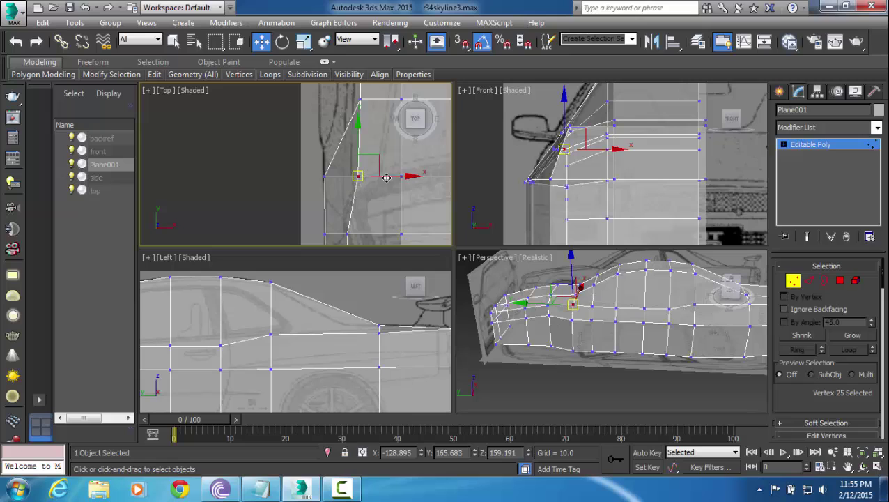
pyautogui.click(391, 213)
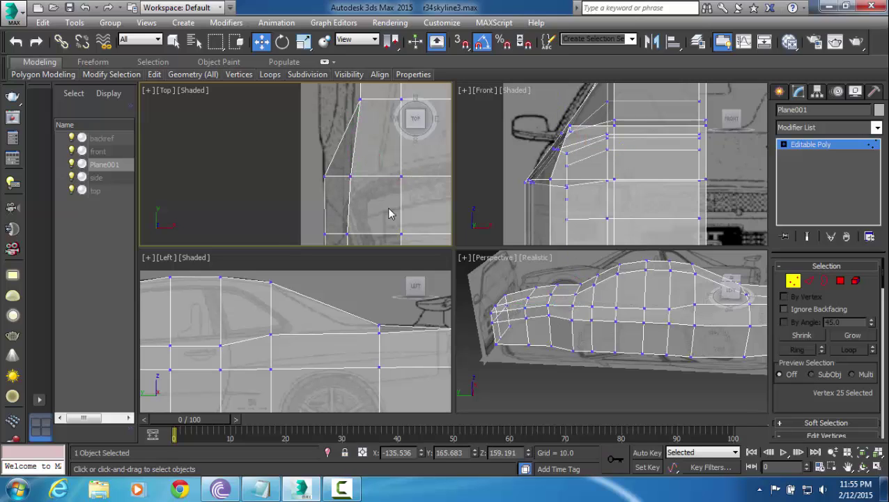
# Move the two lower side vertices of the fender row at Y 235.6 outward to the Top view outline, and shift its upper vertex slightly outward.
pyautogui.moveTo(559, 311); pyautogui.dragTo(537, 361)
pyautogui.moveTo(403, 175); pyautogui.dragTo(400, 186, button='middle')
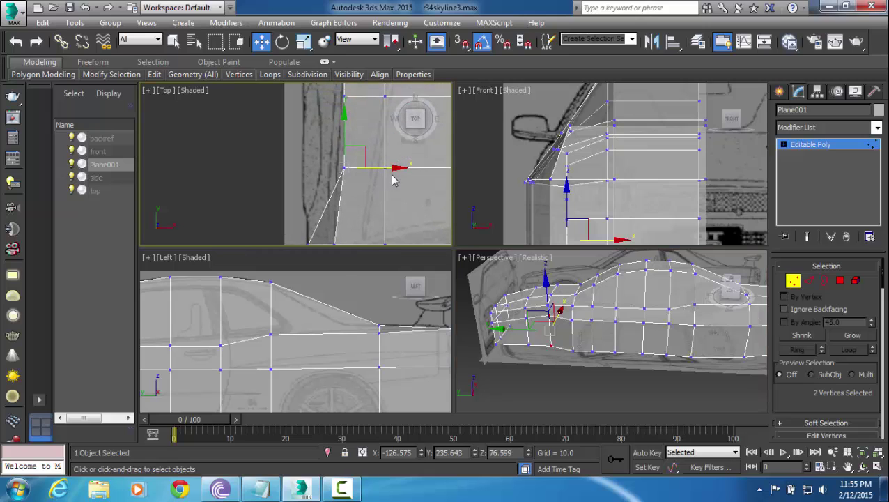
pyautogui.moveTo(391, 169); pyautogui.dragTo(369, 218)
pyautogui.click(344, 168)
pyautogui.click(369, 218)
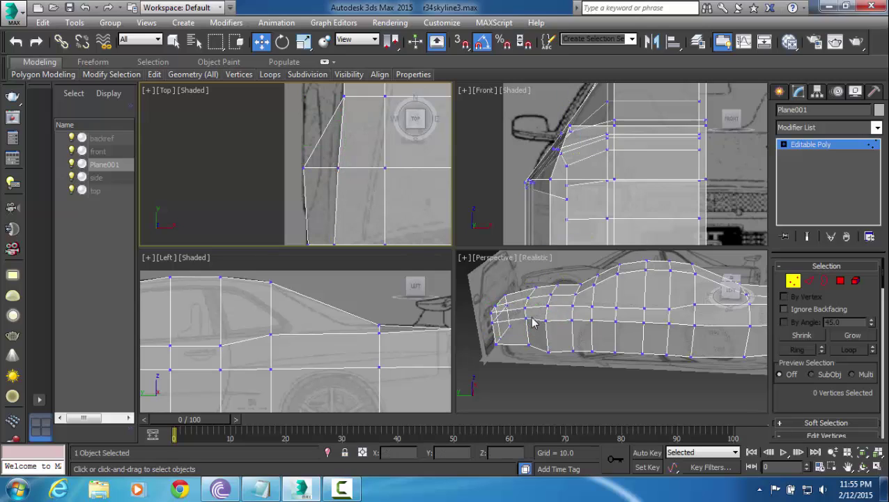
# Move the two lower side vertices of the last row behind the nose outward to the body outline, and nudge its upper vertex slightly outward.
pyautogui.moveTo(532, 322); pyautogui.dragTo(515, 374)
pyautogui.scroll(2, 394, 196)
pyautogui.moveTo(394, 196); pyautogui.dragTo(389, 213, button='middle')
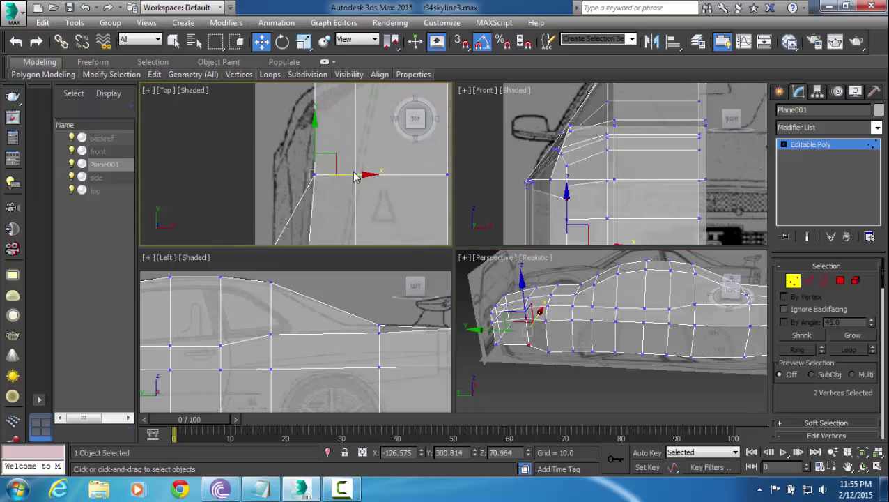
pyautogui.moveTo(354, 177)
pyautogui.mouseDown()
pyautogui.moveTo(324, 183)
pyautogui.moveTo(354, 178)
pyautogui.mouseUp()
pyautogui.click(339, 170)
pyautogui.click(316, 175)
pyautogui.click(361, 209)
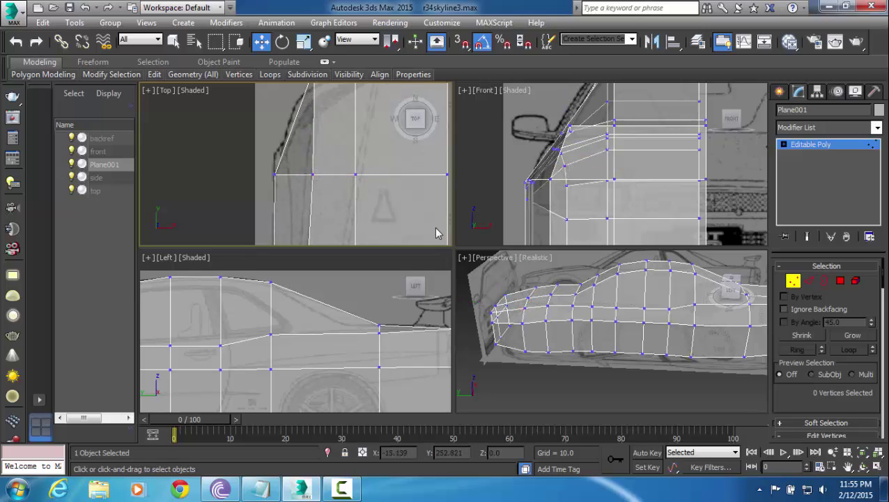
# Move the three front-corner vertices of the nose outward and back toward the bumper outline in the Top view.
pyautogui.moveTo(372, 145); pyautogui.dragTo(381, 209, button='middle')
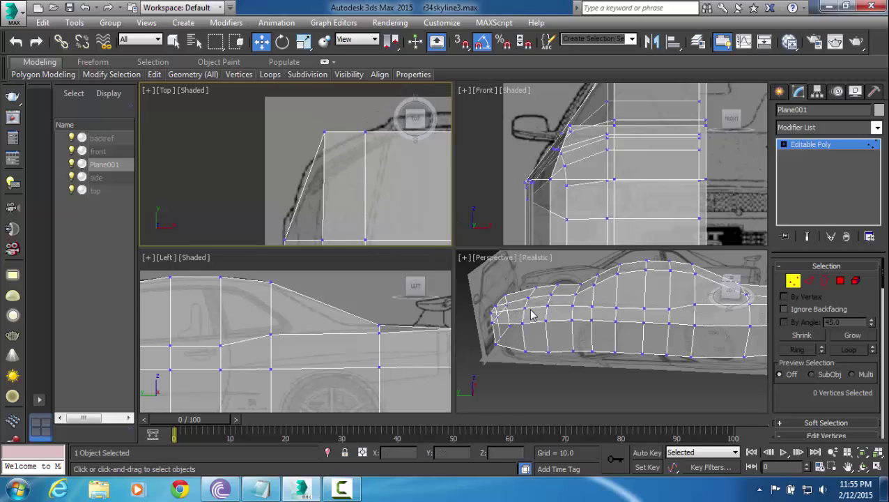
pyautogui.moveTo(328, 121); pyautogui.dragTo(311, 149)
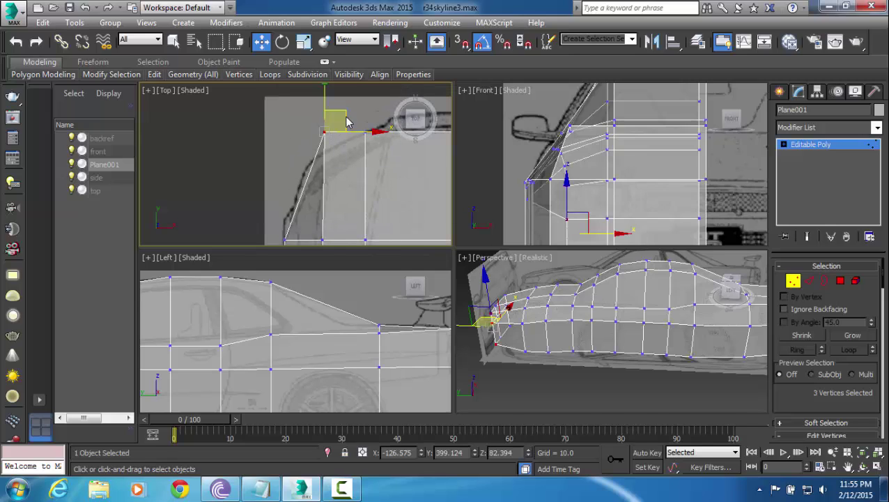
pyautogui.moveTo(323, 111); pyautogui.dragTo(328, 144)
pyautogui.click(336, 127)
pyautogui.moveTo(355, 128); pyautogui.dragTo(299, 161, button='middle')
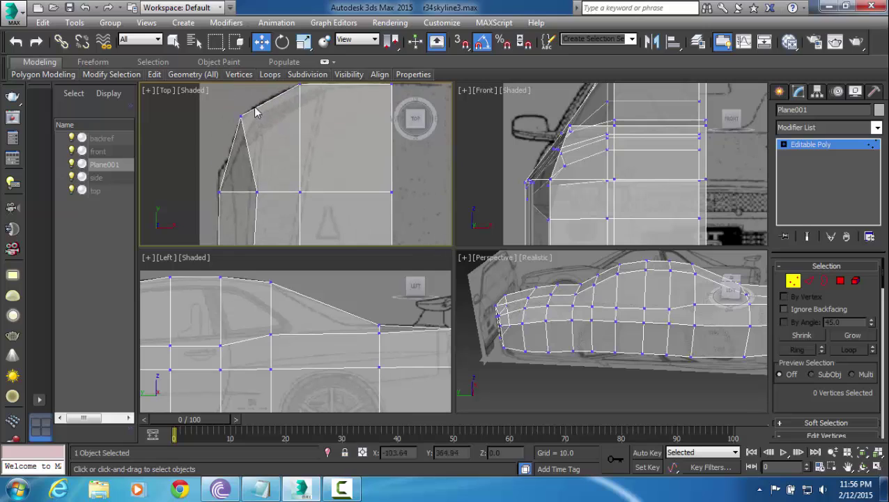
# Shift the three front-corner vertices inward by about 21.5 and forward by about 17.7 units along the bumper curve.
pyautogui.moveTo(232, 123); pyautogui.dragTo(248, 107)
pyautogui.moveTo(260, 119); pyautogui.dragTo(264, 139, button='middle')
pyautogui.moveTo(264, 113); pyautogui.dragTo(285, 93)
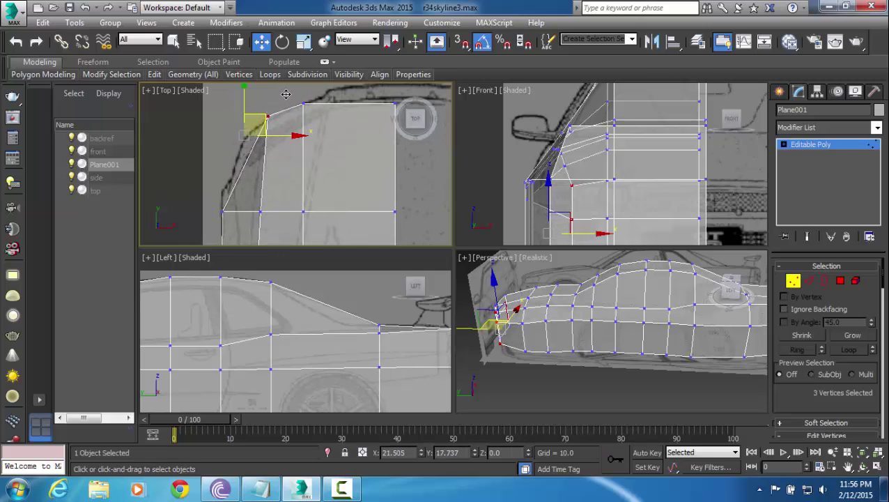
pyautogui.click(292, 163)
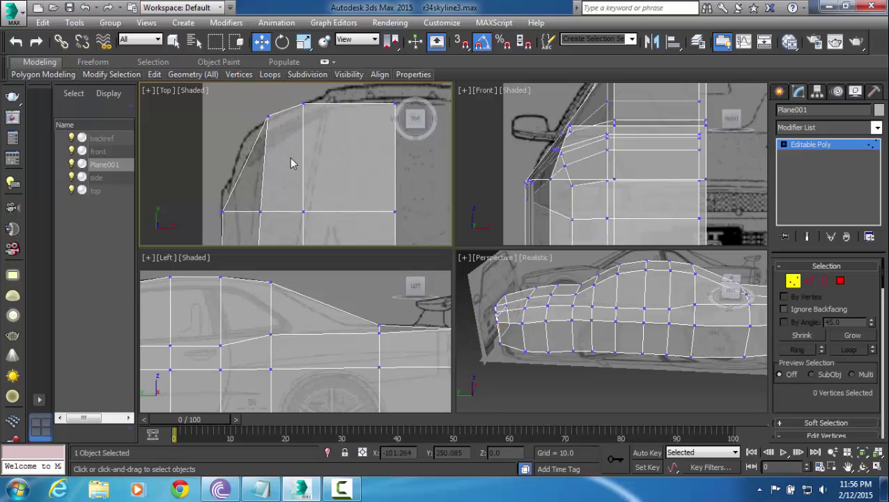
# Move the three centreline vertices at the front edge forward to the bumper outline in the Top view.
pyautogui.moveTo(360, 209)
pyautogui.mouseDown(button='middle')
pyautogui.moveTo(349, 163)
pyautogui.moveTo(353, 196)
pyautogui.moveTo(342, 196)
pyautogui.moveTo(355, 196)
pyautogui.mouseUp(button='middle')
pyautogui.scroll(-2, 349, 162)
pyautogui.scroll(-2, 351, 164)
pyautogui.scroll(2, 353, 196)
pyautogui.scroll(3, 343, 196)
pyautogui.scroll(-1, 354, 196)
pyautogui.moveTo(326, 189); pyautogui.dragTo(326, 190)
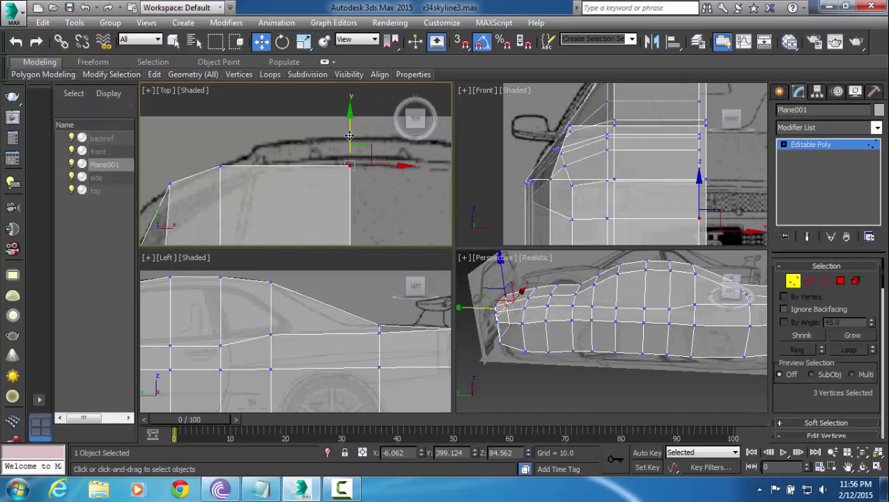
pyautogui.moveTo(351, 134); pyautogui.dragTo(361, 106)
pyautogui.click(550, 331)
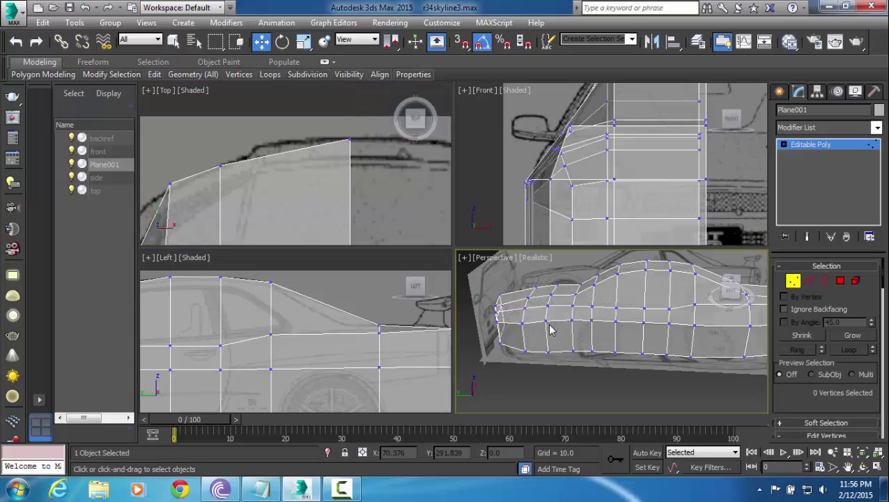
# Check the whole body in perspective, and raise the shoulder vertex near the door's rear edge slightly in the Left view.
pyautogui.hotkey('alt', 'w')
pyautogui.keyDown('alt'); pyautogui.moveTo(489, 288); pyautogui.dragTo(535, 271, button='middle'); pyautogui.keyUp('alt')
pyautogui.scroll(-4, 478, 272)
pyautogui.hotkey('alt', 'w')
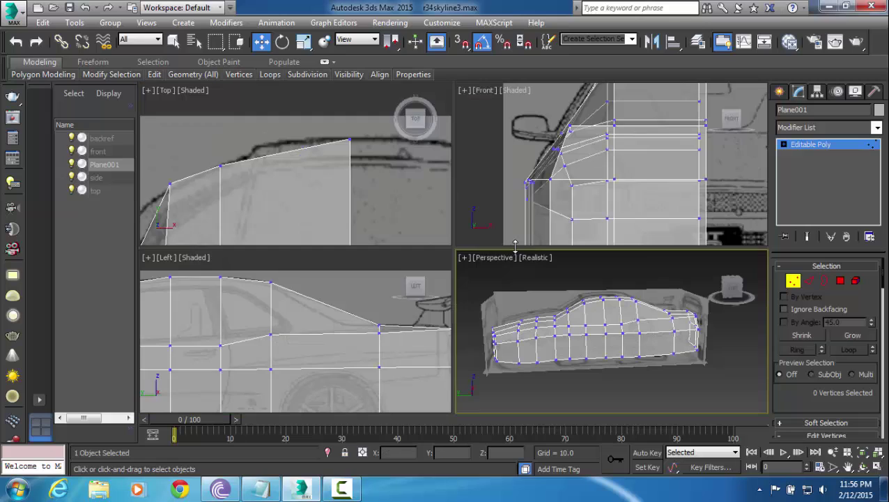
pyautogui.scroll(5, 333, 312)
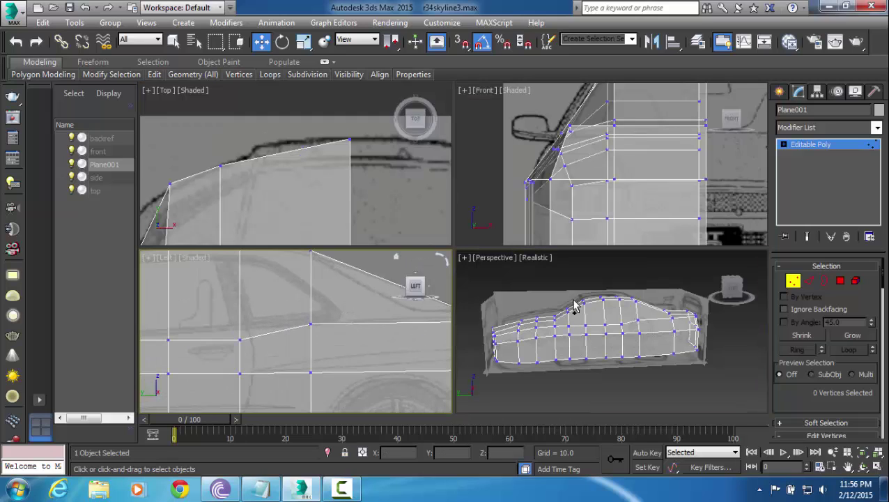
pyautogui.moveTo(312, 301); pyautogui.dragTo(319, 302, button='middle')
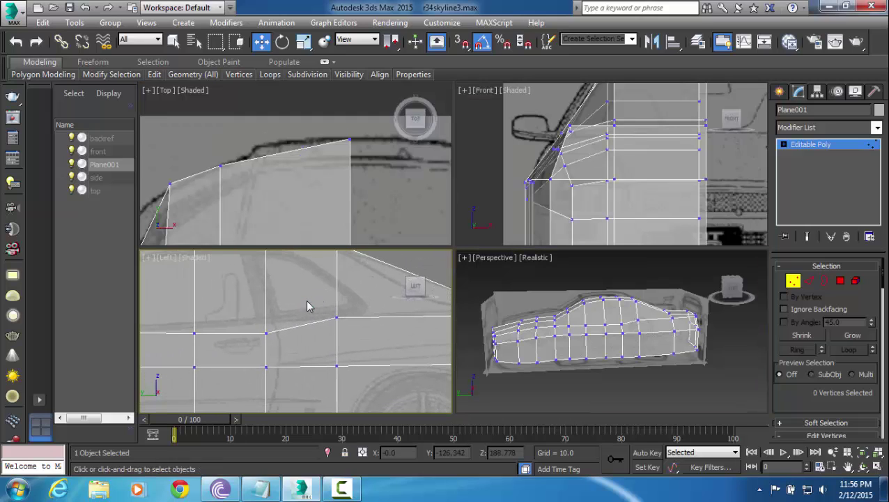
pyautogui.moveTo(251, 356); pyautogui.dragTo(252, 354)
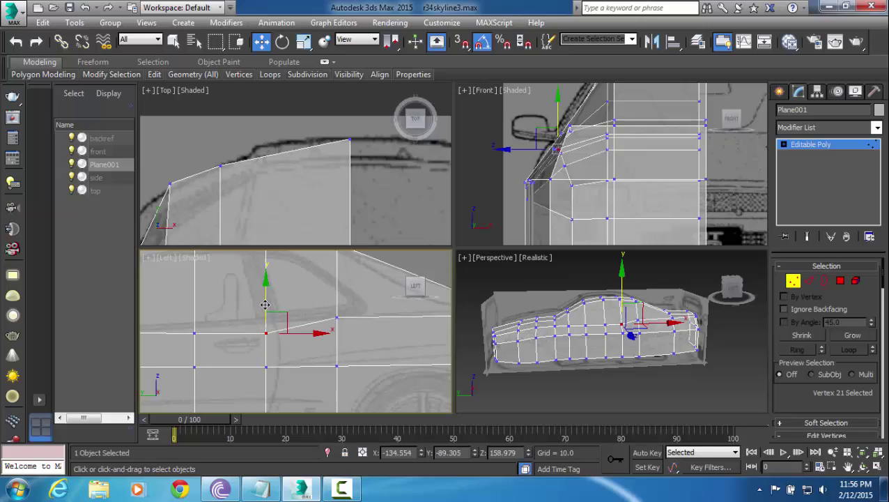
pyautogui.moveTo(265, 305); pyautogui.dragTo(266, 296)
pyautogui.click(341, 305)
# Move the outer vertex at the boot lid's rear edge forward by about 3.6 and down by about 0.6 units in the Left view.
pyautogui.moveTo(343, 306); pyautogui.dragTo(204, 309, button='middle')
pyautogui.scroll(2, 362, 315)
pyautogui.moveTo(334, 342); pyautogui.dragTo(341, 309)
pyautogui.click(304, 324)
pyautogui.scroll(-4, 304, 323)
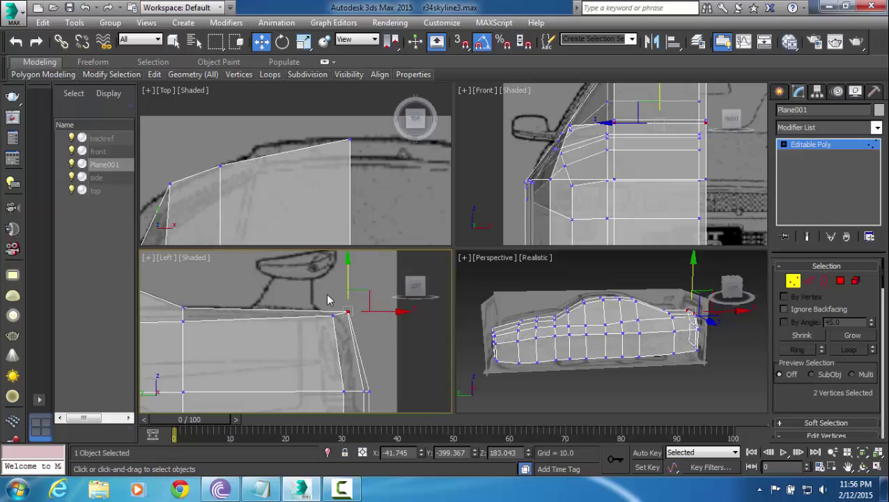
pyautogui.click(315, 298)
pyautogui.scroll(2, 312, 301)
pyautogui.click(331, 330)
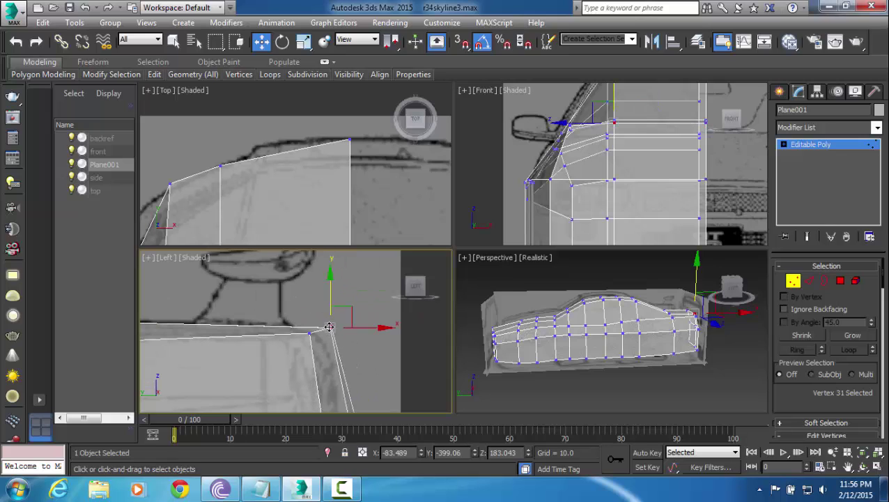
pyautogui.moveTo(340, 309); pyautogui.dragTo(335, 310)
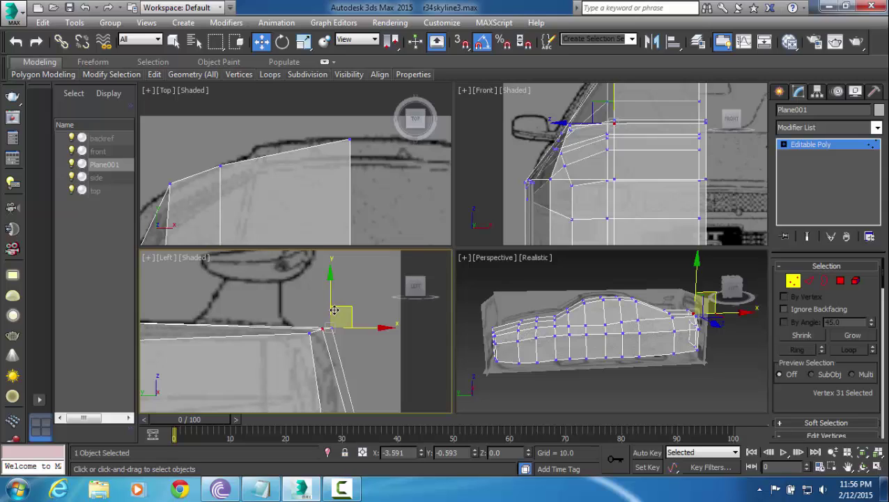
# Move the middle-column vertices at the rear edge, one at mid height and one at the bottom, slightly forward in the Left view.
pyautogui.scroll(4, 335, 310)
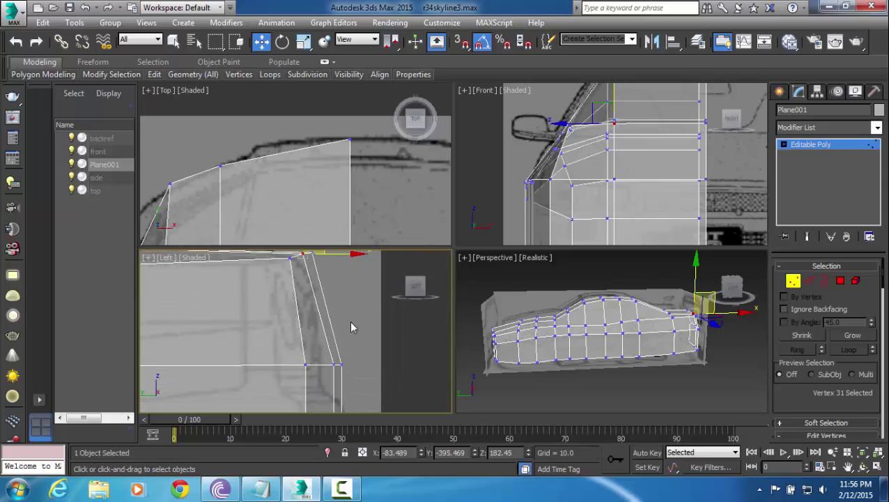
pyautogui.moveTo(353, 324); pyautogui.dragTo(351, 317, button='middle')
pyautogui.scroll(-5, 354, 322)
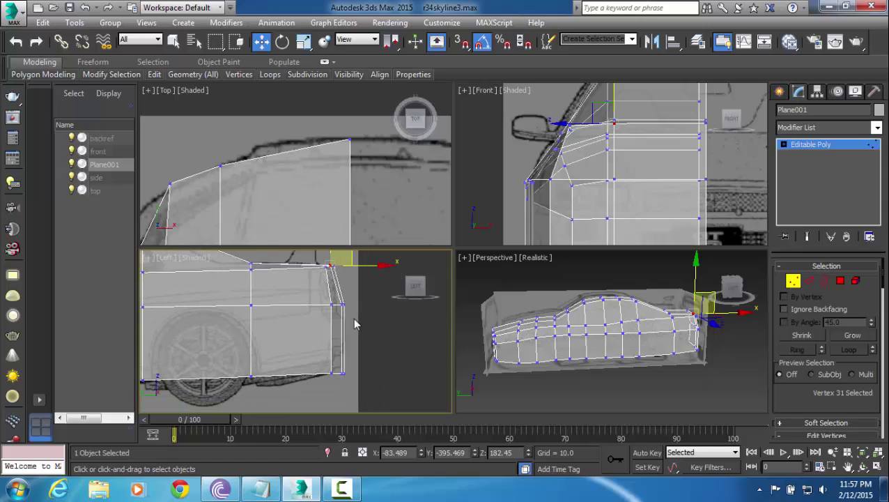
pyautogui.scroll(2, 354, 324)
pyautogui.keyDown('ctrl'); pyautogui.click(338, 396); pyautogui.keyUp('ctrl')
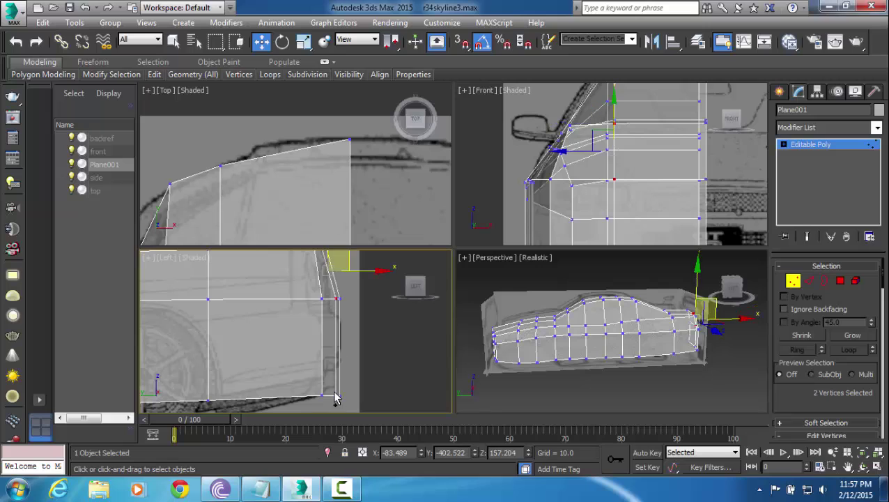
pyautogui.keyDown('ctrl'); pyautogui.click(335, 396); pyautogui.keyUp('ctrl')
pyautogui.moveTo(333, 296); pyautogui.dragTo(367, 315, button='middle')
pyautogui.click(375, 348)
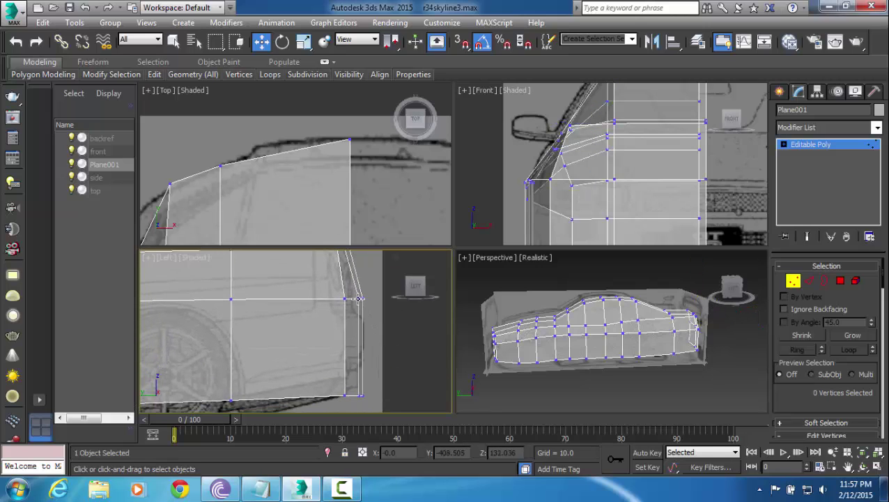
pyautogui.click(358, 298)
pyautogui.keyDown('ctrl'); pyautogui.click(357, 395); pyautogui.keyUp('ctrl')
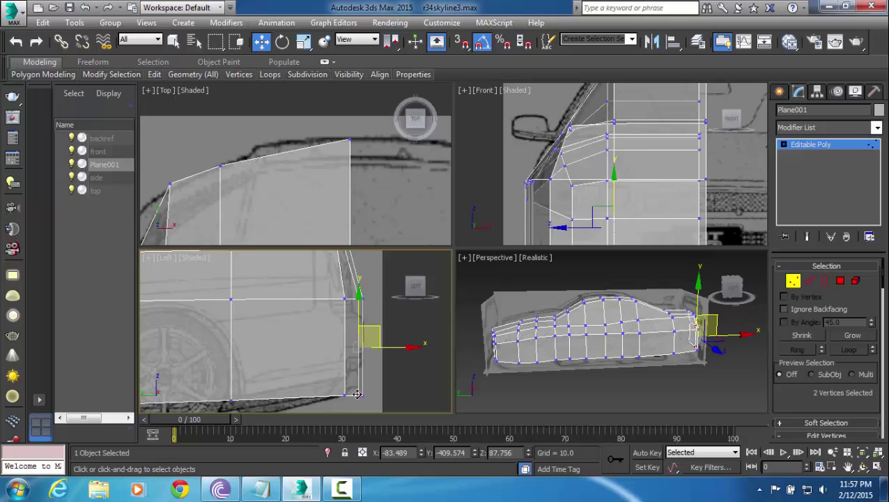
pyautogui.moveTo(399, 347); pyautogui.dragTo(396, 347)
pyautogui.click(388, 350)
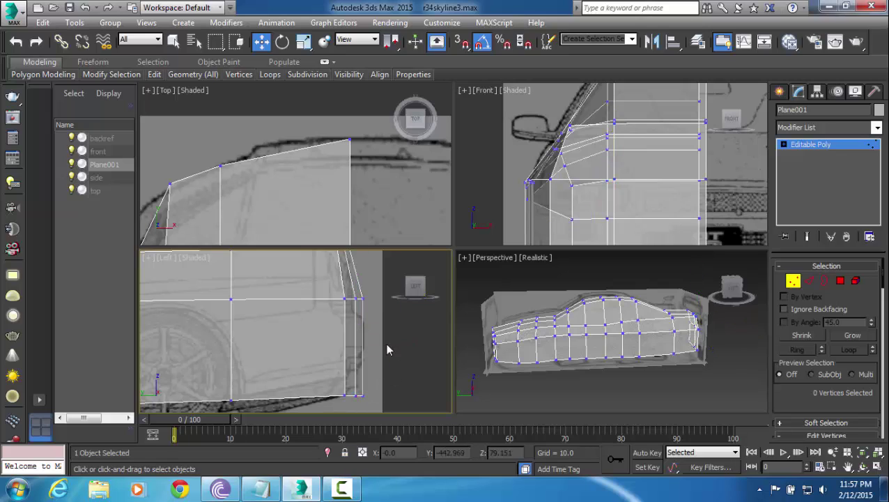
# Adjust the middle-column rear vertices against the side blueprint, shifting the bottom one back by about 1.06 units in the Left view.
pyautogui.moveTo(375, 336); pyautogui.dragTo(382, 354, button='middle')
pyautogui.scroll(2, 383, 357)
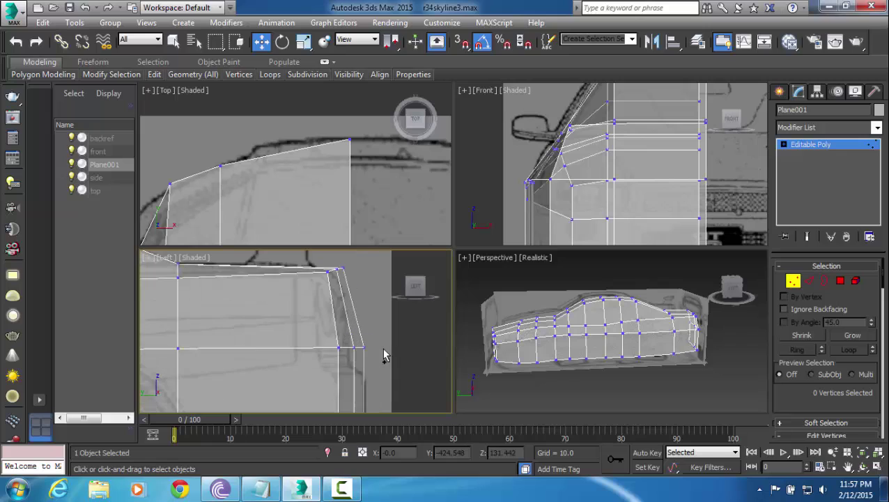
pyautogui.moveTo(365, 306); pyautogui.dragTo(369, 347, button='middle')
pyautogui.scroll(2, 370, 346)
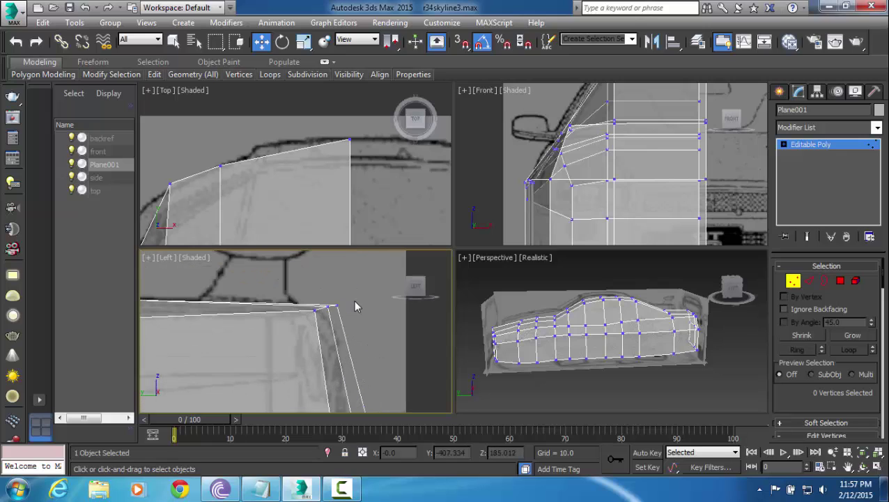
pyautogui.click(338, 306)
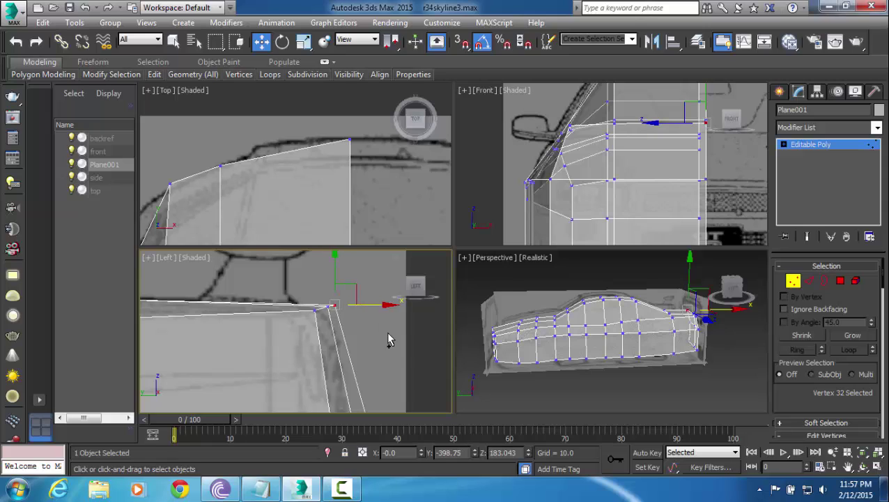
pyautogui.moveTo(389, 397); pyautogui.dragTo(387, 324, button='middle')
pyautogui.scroll(-2, 386, 324)
pyautogui.moveTo(374, 342); pyautogui.dragTo(375, 343)
pyautogui.moveTo(385, 367); pyautogui.dragTo(391, 318, button='middle')
pyautogui.scroll(-2, 383, 325)
pyautogui.click(368, 298)
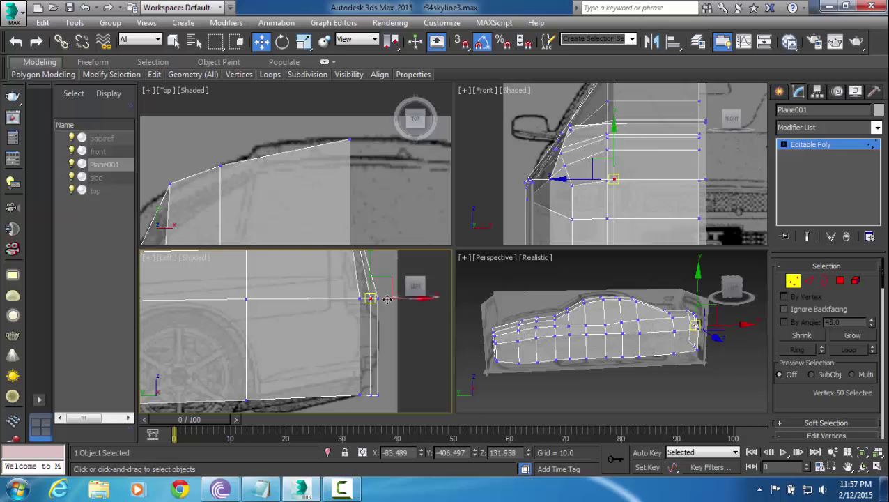
pyautogui.click(371, 395)
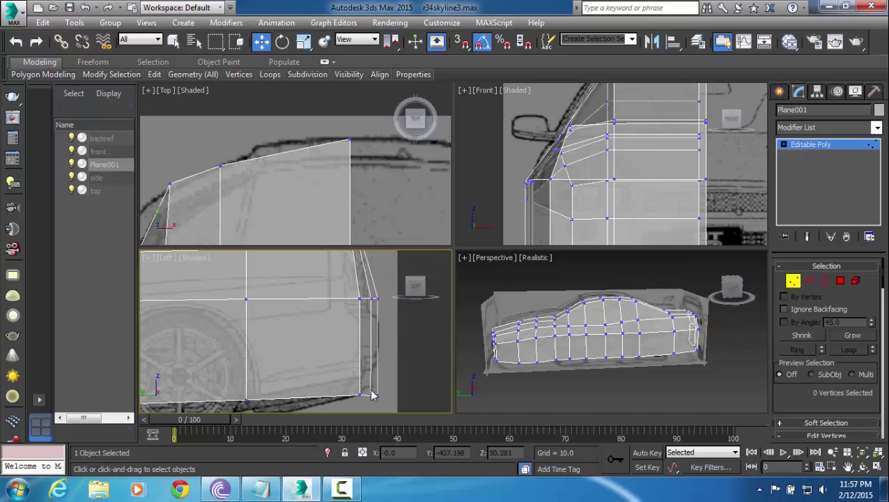
pyautogui.moveTo(402, 396); pyautogui.dragTo(403, 396)
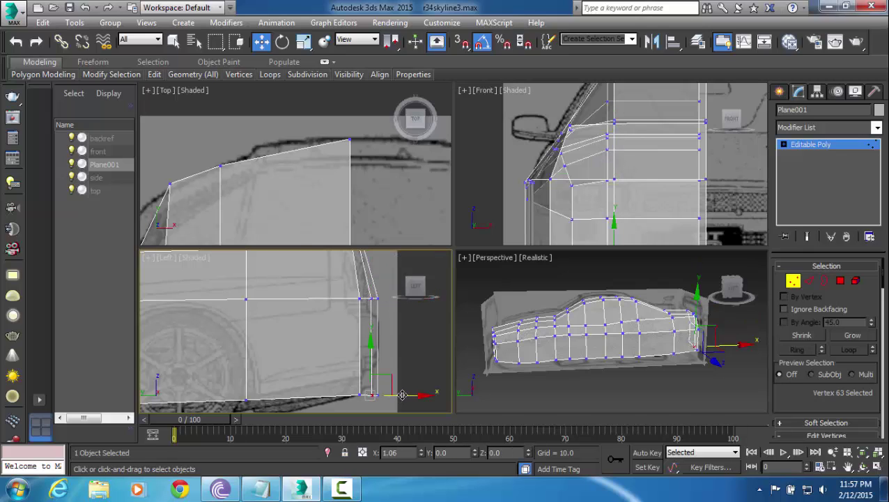
# Move the two lower centreline vertices at the rear edge forward by about 1.3 units in the Left view.
pyautogui.click(382, 299)
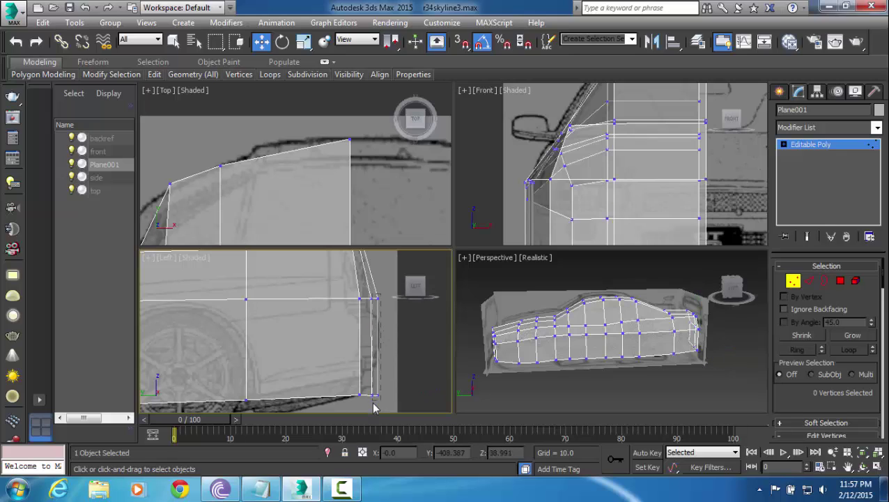
pyautogui.moveTo(377, 411); pyautogui.dragTo(396, 377)
pyautogui.moveTo(410, 347); pyautogui.dragTo(409, 346)
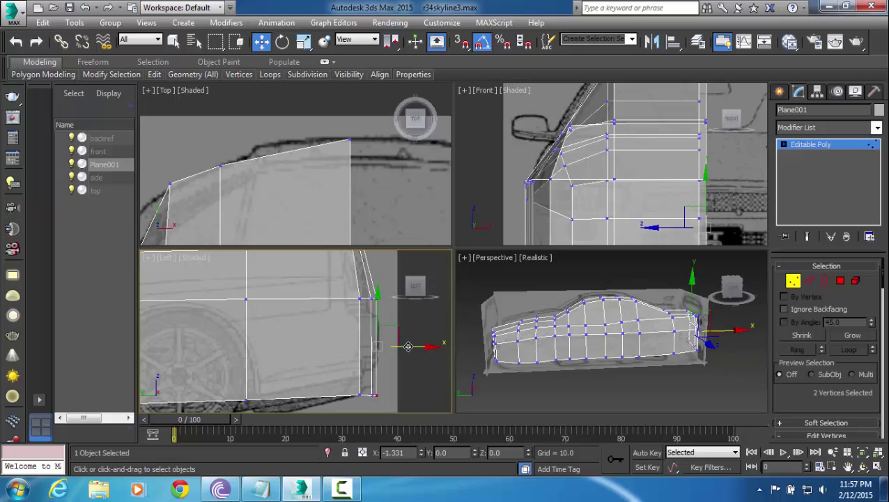
pyautogui.click(431, 373)
# Raise the three bottom vertices of the rear bumper to a height of about 58.8 units in the Left view.
pyautogui.keyDown('alt'); pyautogui.moveTo(672, 358); pyautogui.dragTo(533, 353, button='middle'); pyautogui.keyUp('alt')
pyautogui.moveTo(391, 353); pyautogui.dragTo(422, 362, button='middle')
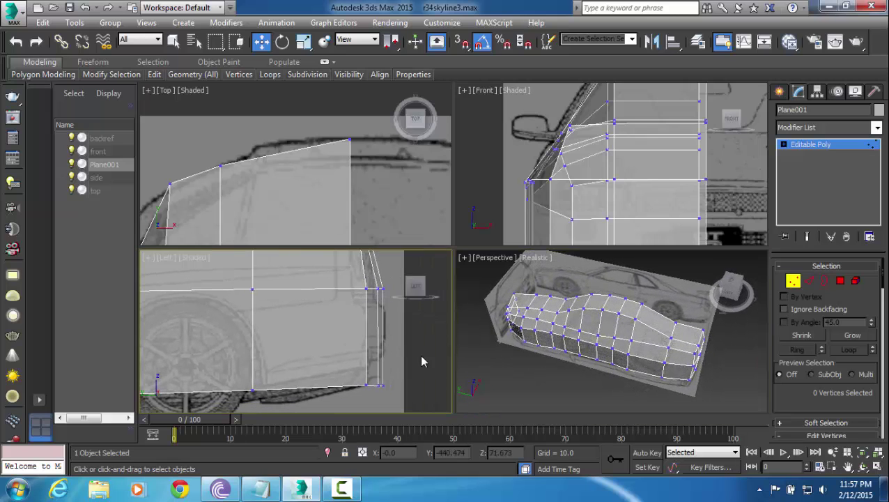
pyautogui.moveTo(353, 402); pyautogui.dragTo(354, 401)
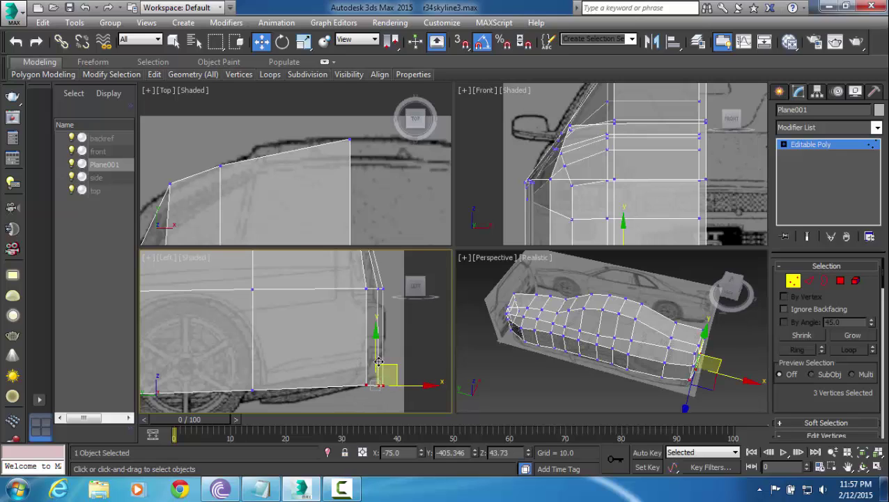
pyautogui.moveTo(379, 353); pyautogui.dragTo(380, 340)
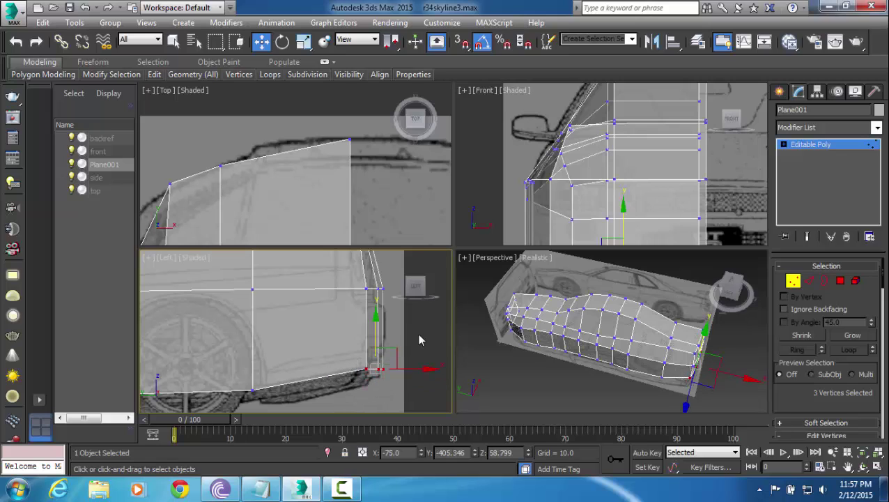
pyautogui.click(411, 349)
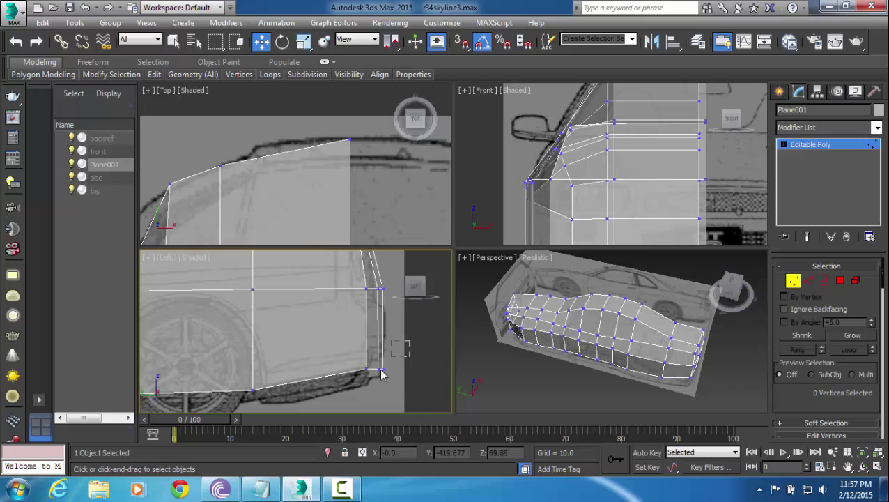
pyautogui.moveTo(376, 387); pyautogui.dragTo(373, 385)
pyautogui.click(322, 380)
# Raise the bottom-edge vertex behind the rear wheel's centre by about 2.8 units in the Left view.
pyautogui.moveTo(162, 397); pyautogui.dragTo(342, 361, button='middle')
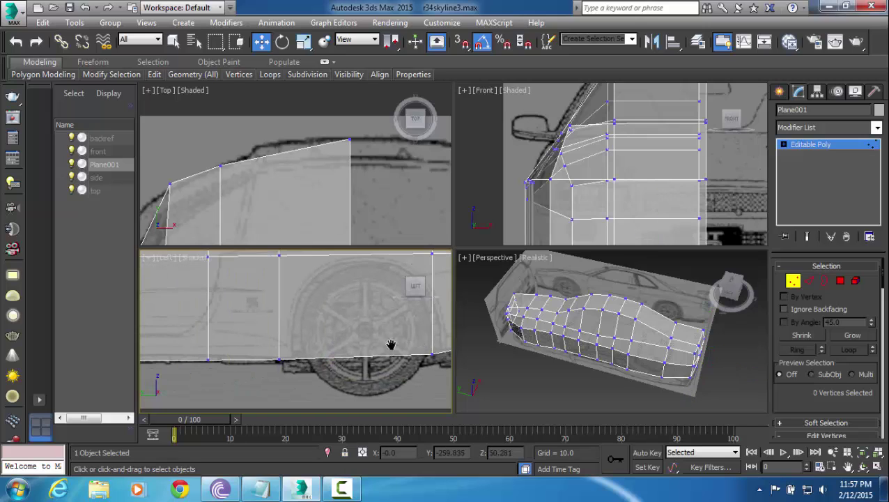
pyautogui.moveTo(391, 345); pyautogui.dragTo(325, 364, button='middle')
pyautogui.scroll(-2, 331, 363)
pyautogui.click(358, 375)
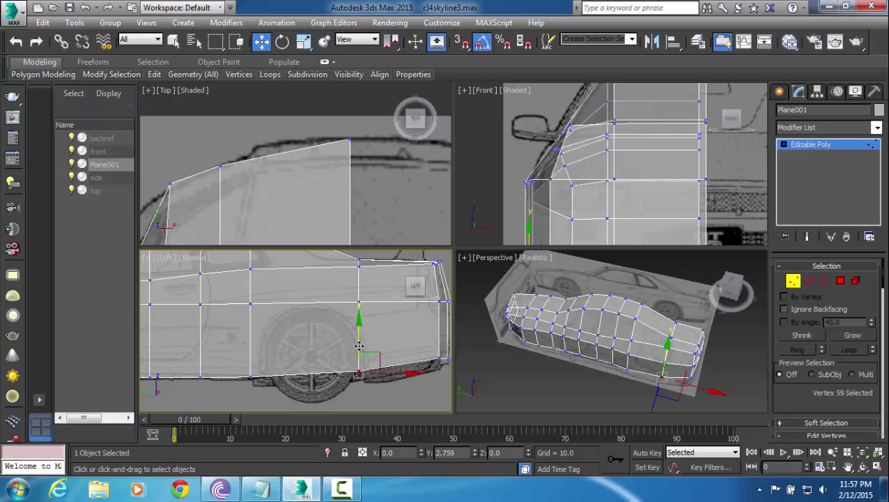
pyautogui.click(292, 344)
# Raise the shoulder-line vertex in the middle of the door by about 4.2 units to the window's lower edge.
pyautogui.moveTo(292, 344); pyautogui.dragTo(386, 344, button='middle')
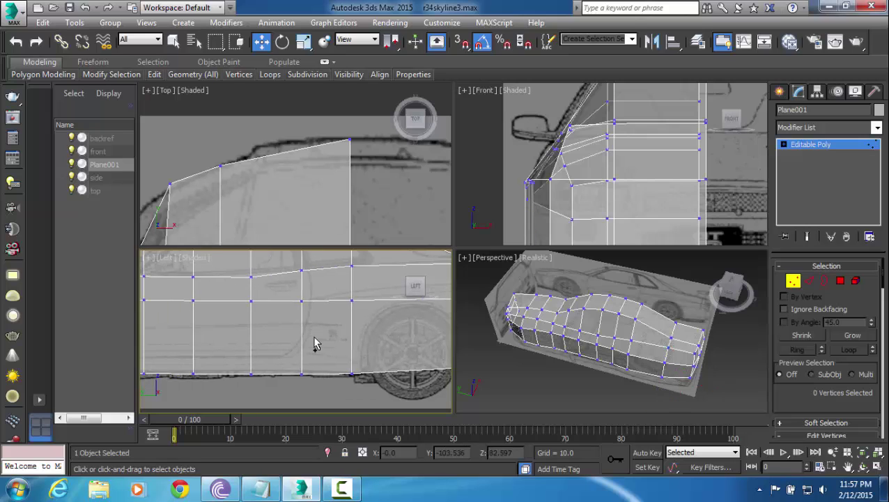
pyautogui.scroll(-1, 315, 342)
pyautogui.moveTo(307, 328); pyautogui.dragTo(383, 373, button='middle')
pyautogui.scroll(1, 326, 339)
pyautogui.scroll(2, 346, 337)
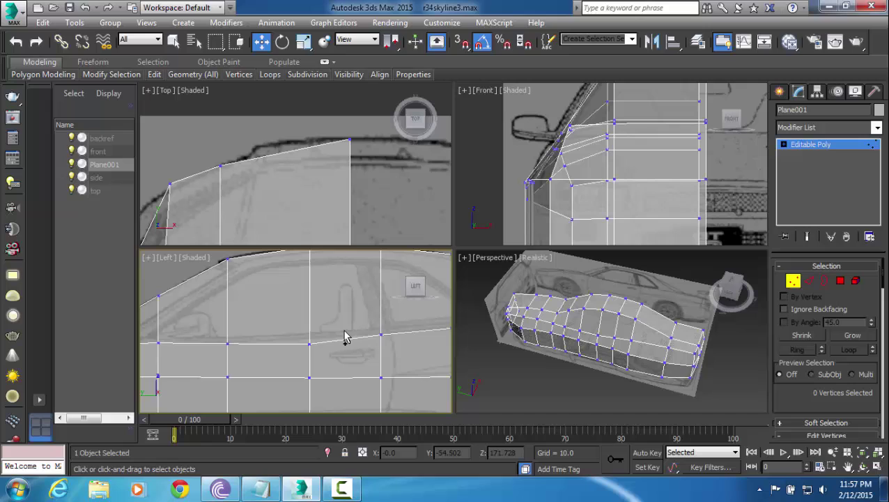
pyautogui.click(309, 343)
pyautogui.moveTo(312, 315); pyautogui.dragTo(314, 312)
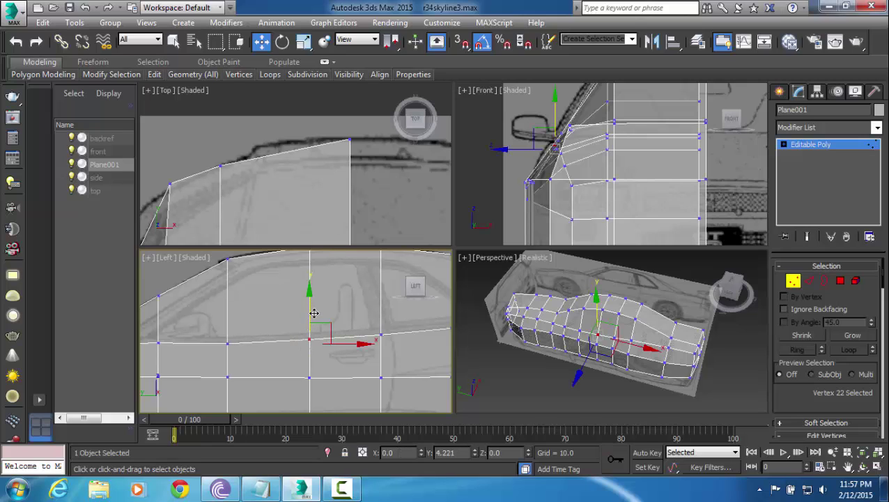
pyautogui.click(277, 327)
# Raise the shoulder-line vertices ahead of the mirror and at the windscreen base slightly in the Left view.
pyautogui.scroll(1, 164, 341)
pyautogui.moveTo(164, 340); pyautogui.dragTo(311, 319, button='middle')
pyautogui.scroll(1, 311, 319)
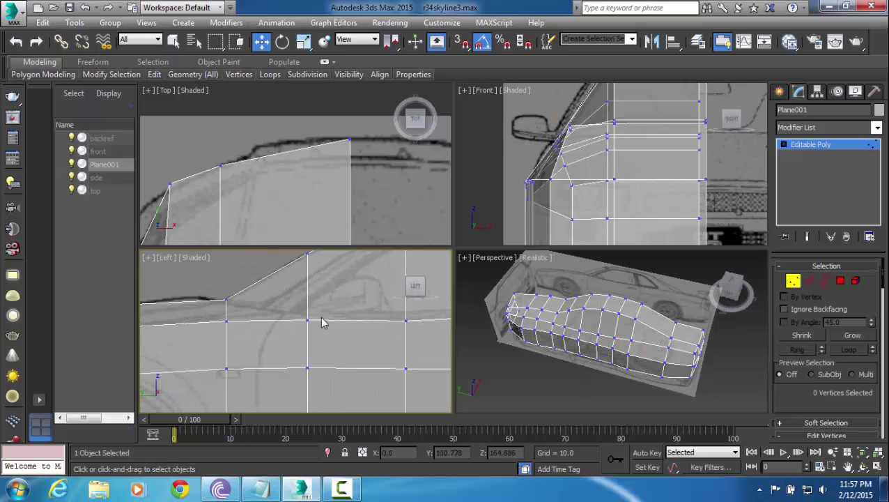
pyautogui.moveTo(322, 317); pyautogui.dragTo(308, 298)
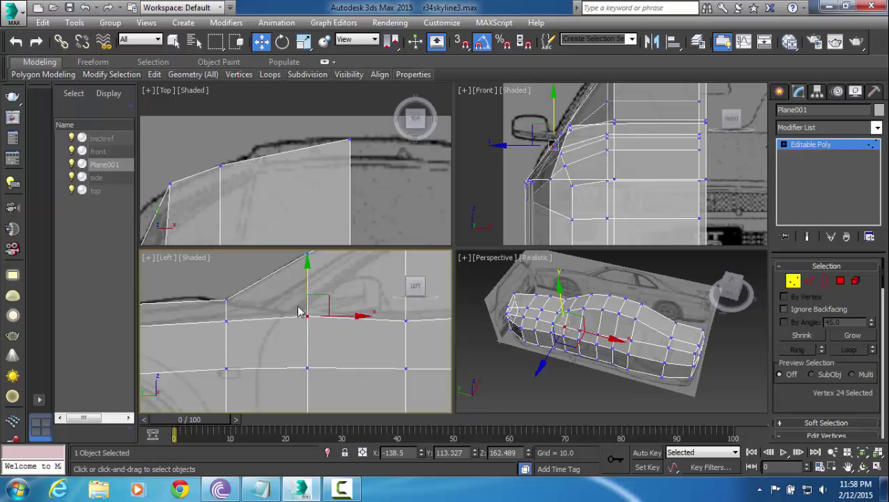
pyautogui.click(281, 318)
pyautogui.moveTo(231, 320); pyautogui.dragTo(299, 314, button='middle')
pyautogui.click(295, 315)
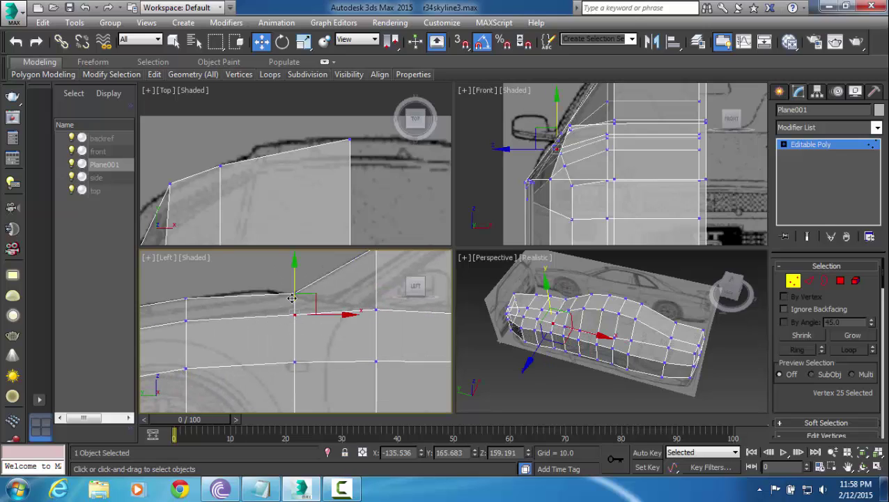
pyautogui.click(248, 323)
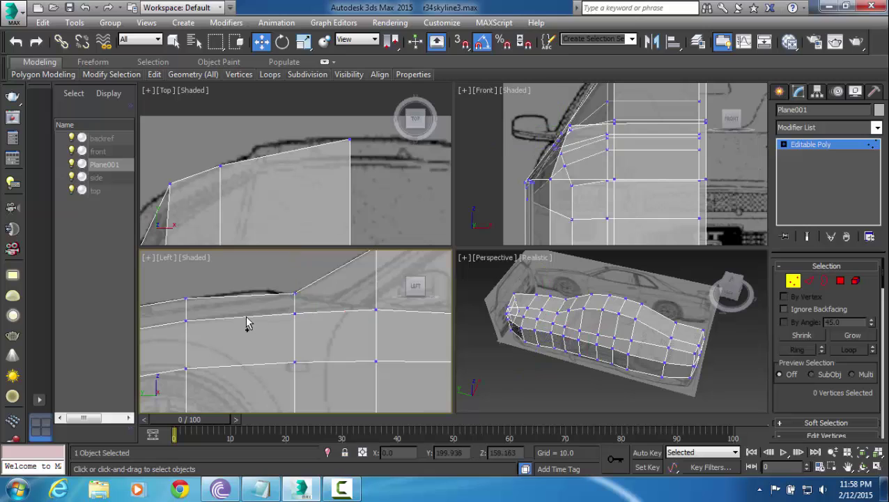
# Move the centreline and middle-column vertices at the bonnet's front edge back and down to the blueprint's nose profile in the Left view.
pyautogui.moveTo(248, 323); pyautogui.dragTo(291, 311, button='middle')
pyautogui.scroll(1, 289, 312)
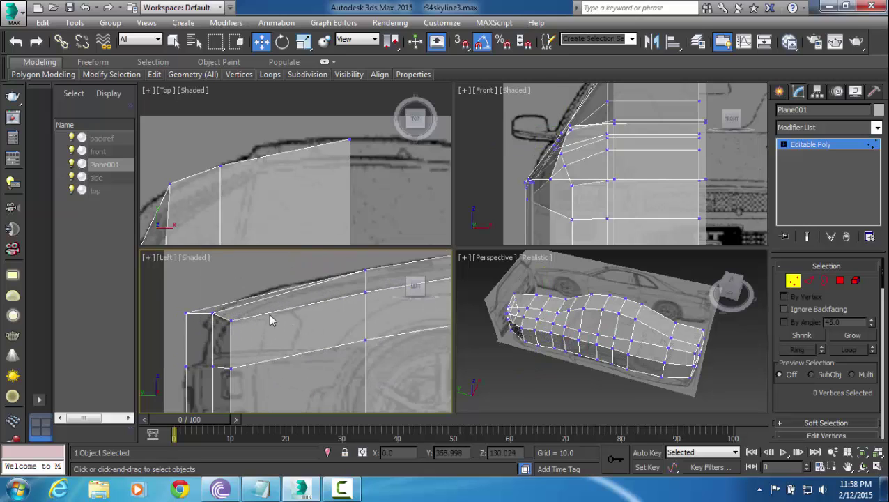
pyautogui.moveTo(211, 322); pyautogui.dragTo(315, 300, button='middle')
pyautogui.scroll(1, 289, 321)
pyautogui.click(300, 299)
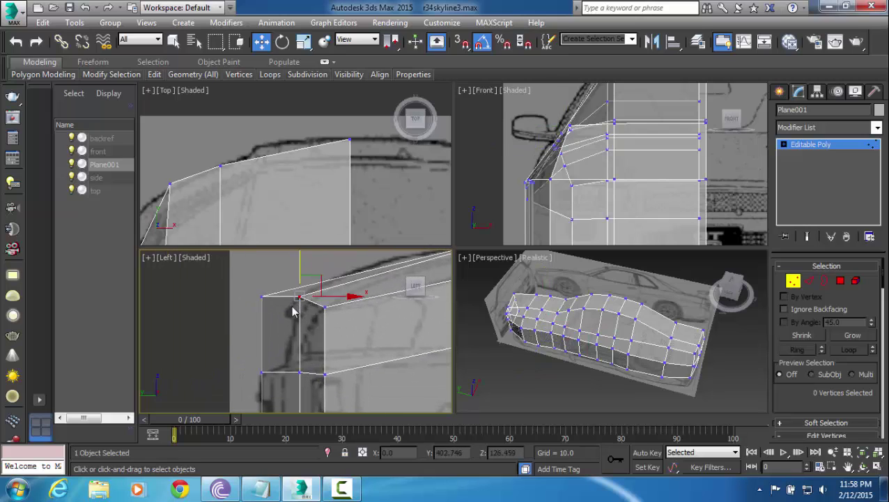
pyautogui.moveTo(317, 282)
pyautogui.mouseDown()
pyautogui.moveTo(325, 288)
pyautogui.moveTo(292, 283)
pyautogui.moveTo(311, 285)
pyautogui.mouseUp()
pyautogui.click(279, 287)
pyautogui.click(262, 298)
pyautogui.click(325, 294)
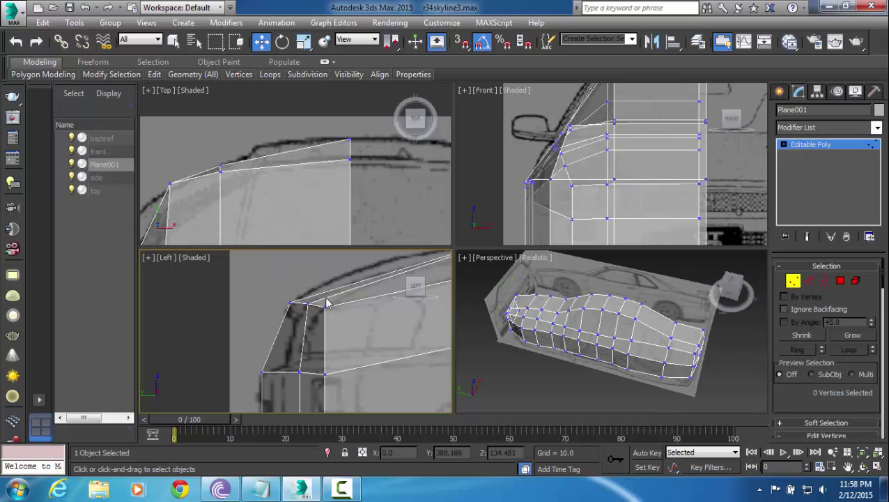
pyautogui.click(307, 306)
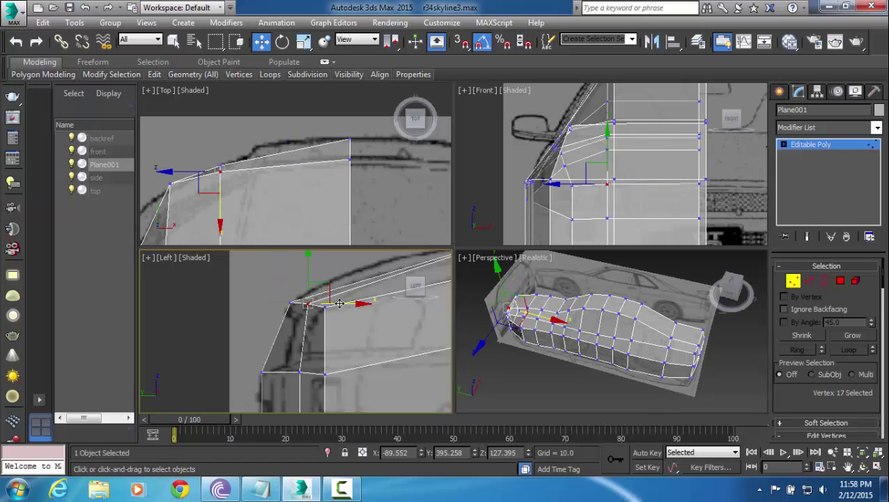
pyautogui.click(360, 345)
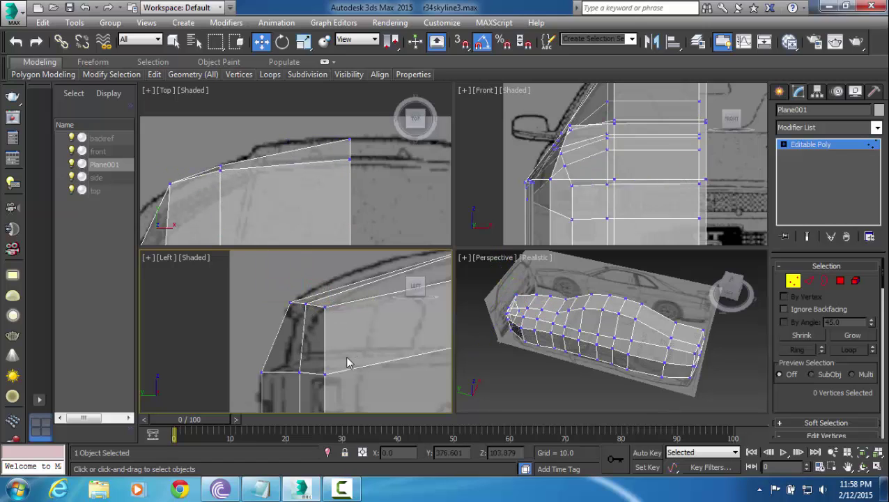
# Move the two middle-column nose vertices below the bonnet edge, at headlight height and at the bottom, forward in the Left view.
pyautogui.moveTo(337, 394); pyautogui.dragTo(351, 346, button='middle')
pyautogui.click(313, 324)
pyautogui.moveTo(352, 324); pyautogui.dragTo(343, 325)
pyautogui.moveTo(344, 325); pyautogui.dragTo(344, 359, button='middle')
pyautogui.click(328, 370)
pyautogui.moveTo(362, 373); pyautogui.dragTo(350, 373)
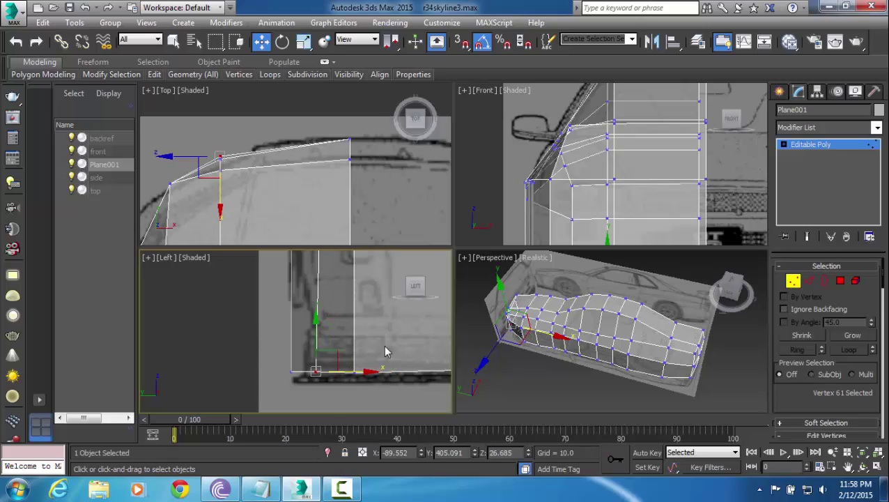
# Move the upper front-corner vertex inward and back along the bumper curve in the Top view.
pyautogui.moveTo(144, 188); pyautogui.dragTo(265, 182, button='middle')
pyautogui.scroll(2, 310, 195)
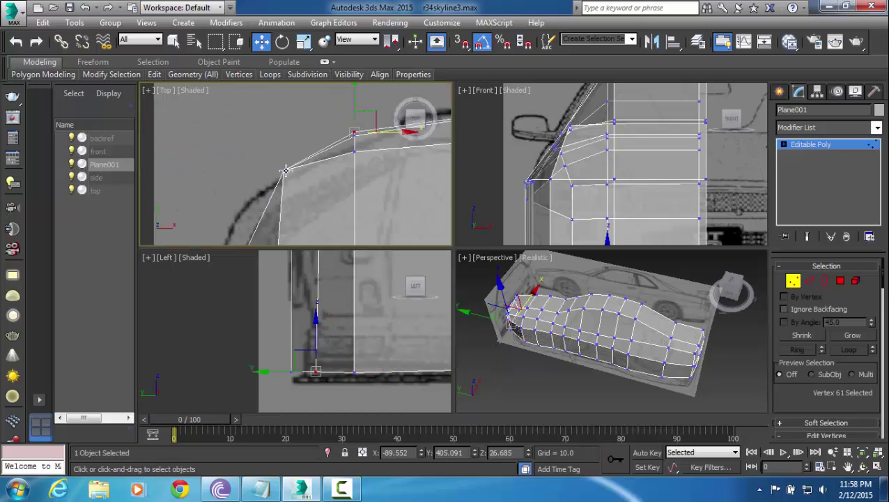
pyautogui.click(283, 170)
pyautogui.moveTo(293, 153); pyautogui.dragTo(304, 164)
pyautogui.click(301, 140)
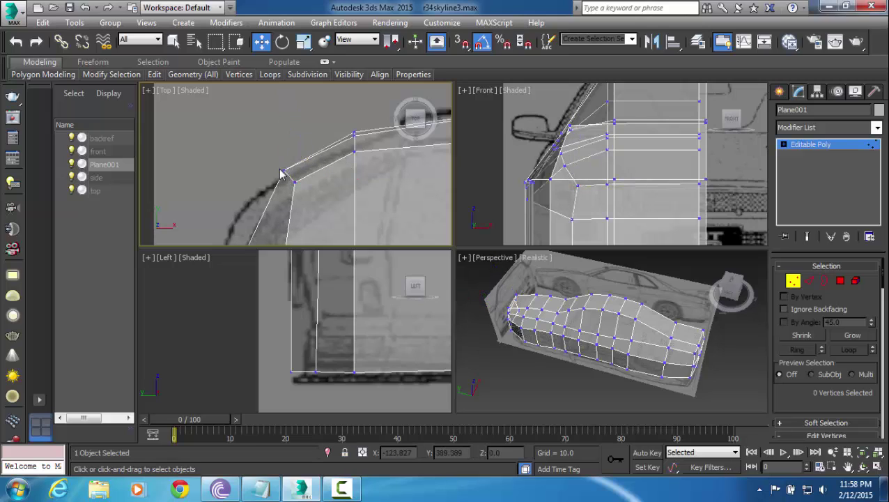
# Move the front-corner vertex at headlight height slightly inward and back along the bumper curve in the Top view.
pyautogui.click(286, 173)
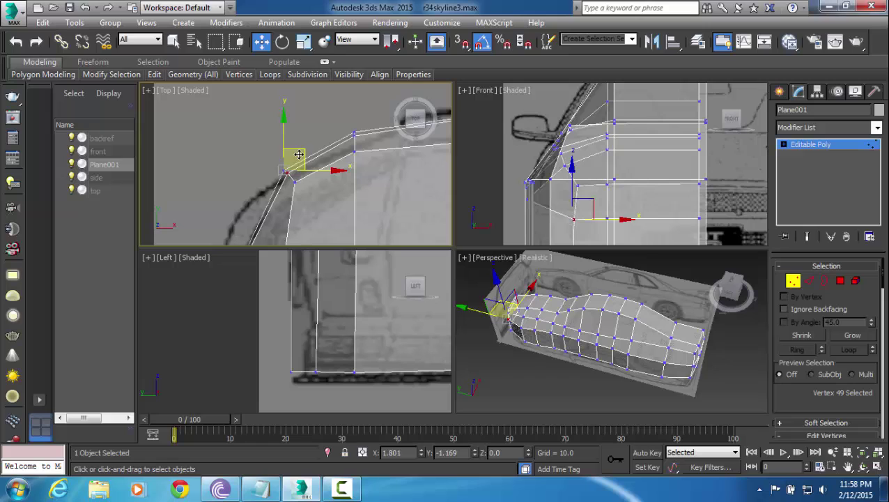
pyautogui.moveTo(299, 155); pyautogui.dragTo(303, 158)
pyautogui.moveTo(334, 209); pyautogui.dragTo(364, 146, button='middle')
pyautogui.scroll(-2, 364, 148)
pyautogui.moveTo(346, 189); pyautogui.dragTo(360, 167, button='middle')
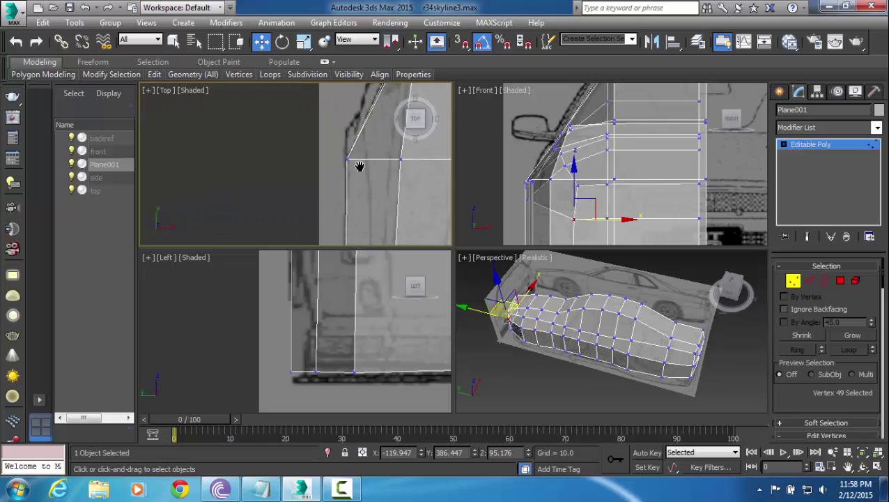
# Move the mid-height and bottom side vertices just behind the front corner slightly inward onto the blueprint outline in the Top view.
pyautogui.scroll(5, 359, 169)
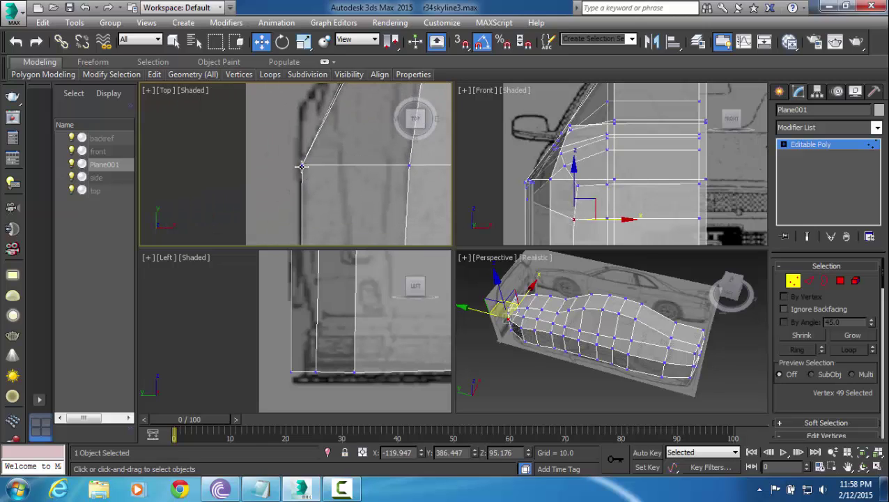
pyautogui.click(301, 166)
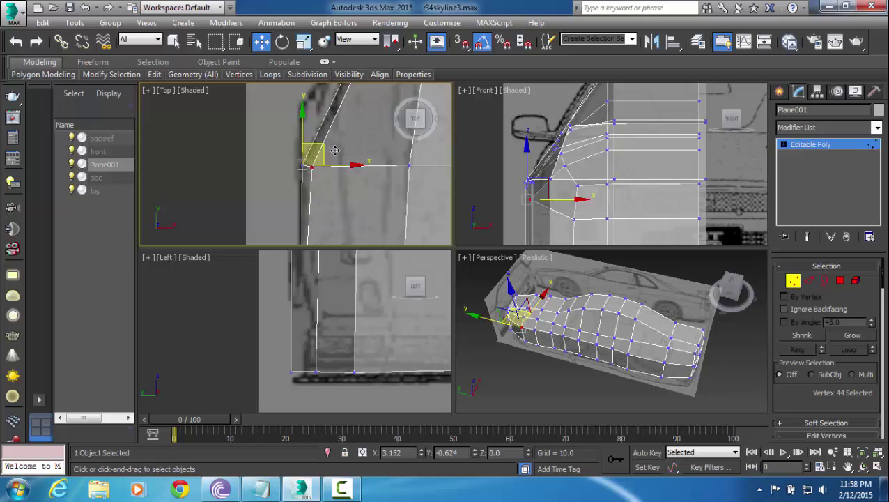
pyautogui.click(338, 185)
pyautogui.moveTo(335, 151); pyautogui.dragTo(325, 151)
pyautogui.click(303, 165)
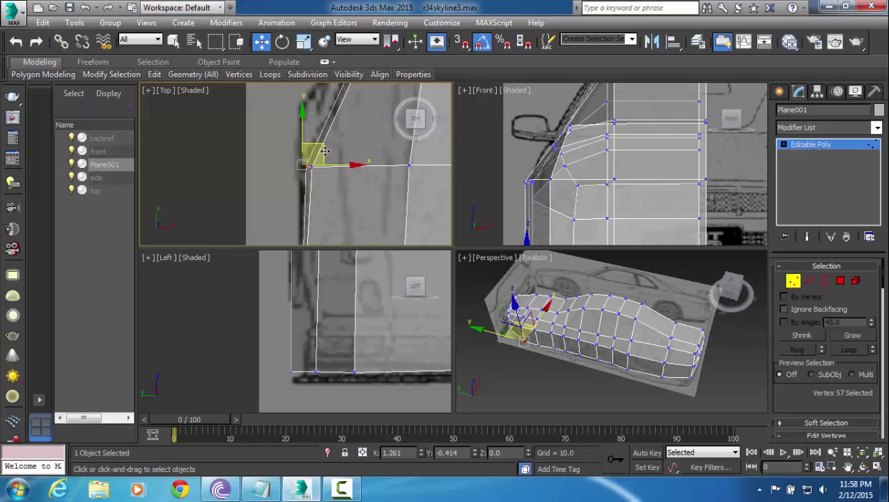
pyautogui.click(353, 187)
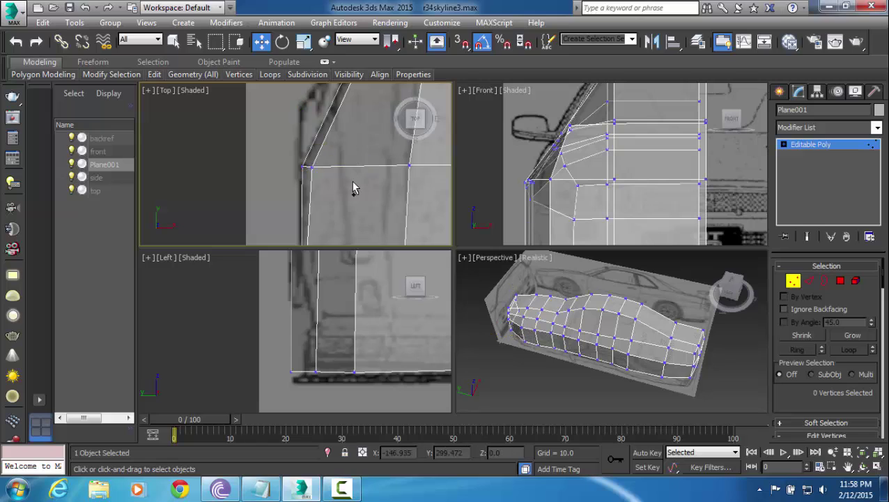
# Examine the body's side outline and roof vertices against the top blueprint from nose to tail.
pyautogui.rightClick(354, 184)
pyautogui.moveTo(242, 194); pyautogui.dragTo(346, 175, button='middle')
pyautogui.scroll(2, 346, 176)
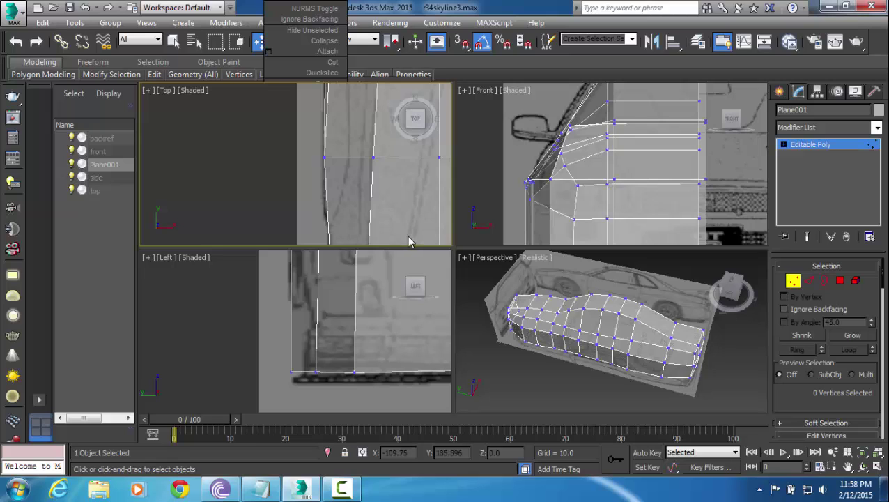
pyautogui.scroll(-4, 391, 220)
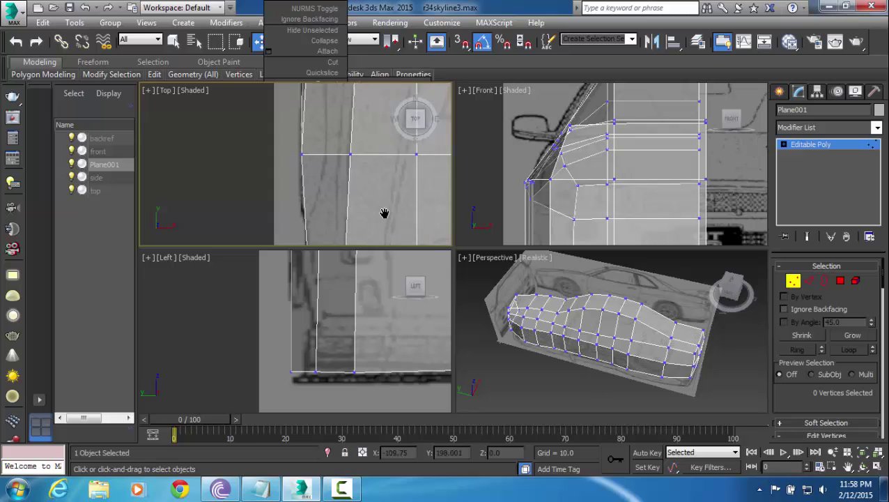
pyautogui.moveTo(407, 218); pyautogui.dragTo(395, 207, button='middle')
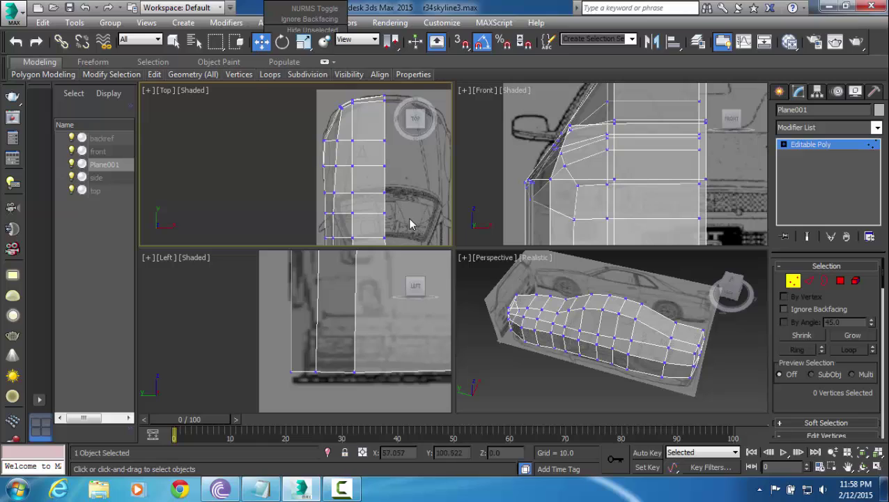
pyautogui.scroll(-3, 354, 184)
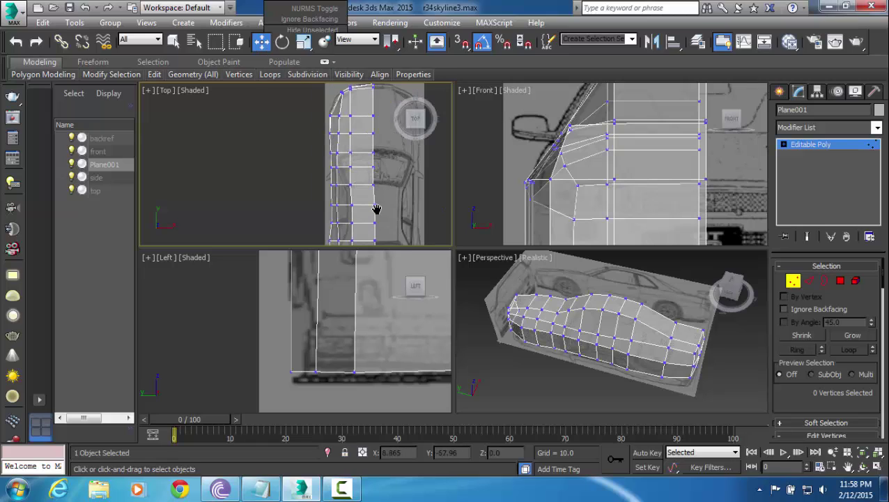
pyautogui.moveTo(377, 208); pyautogui.dragTo(375, 198, button='middle')
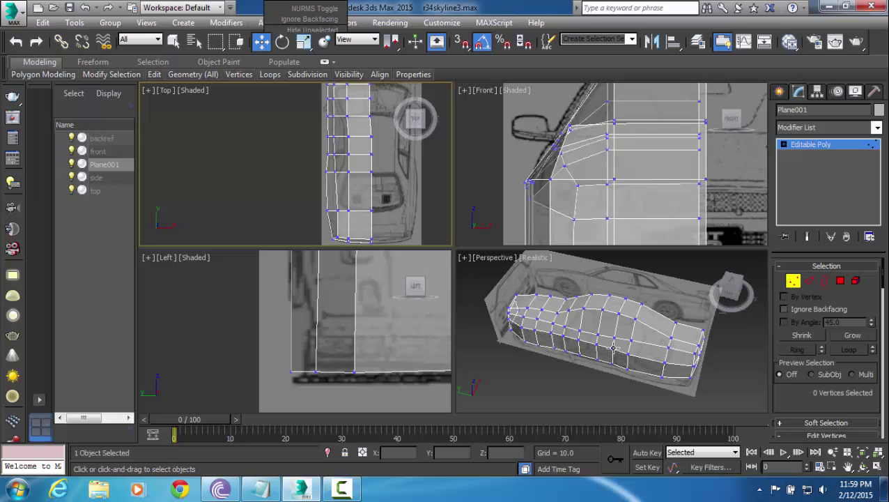
pyautogui.hotkey('alt', 'w')
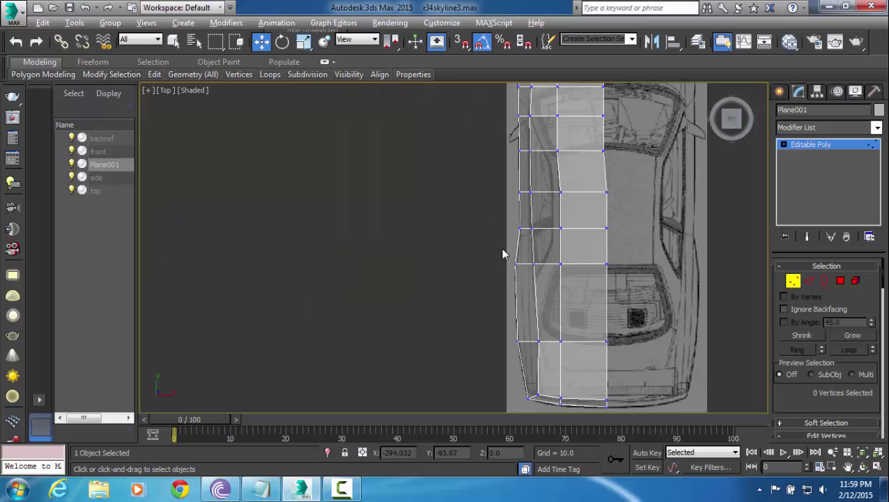
pyautogui.scroll(4, 549, 255)
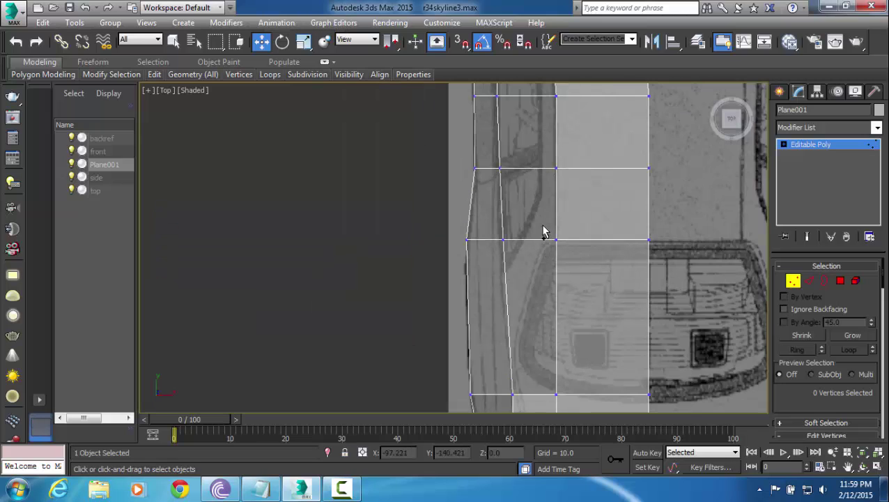
pyautogui.moveTo(545, 232); pyautogui.dragTo(540, 250, button='middle')
pyautogui.scroll(2, 542, 250)
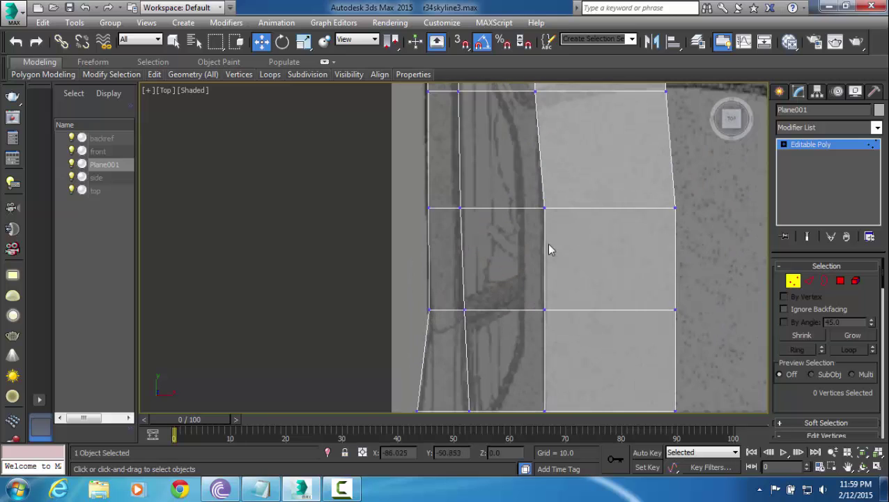
pyautogui.scroll(-2, 587, 193)
pyautogui.moveTo(574, 177); pyautogui.dragTo(532, 279)
pyautogui.moveTo(541, 206); pyautogui.dragTo(583, 200)
pyautogui.click(592, 181)
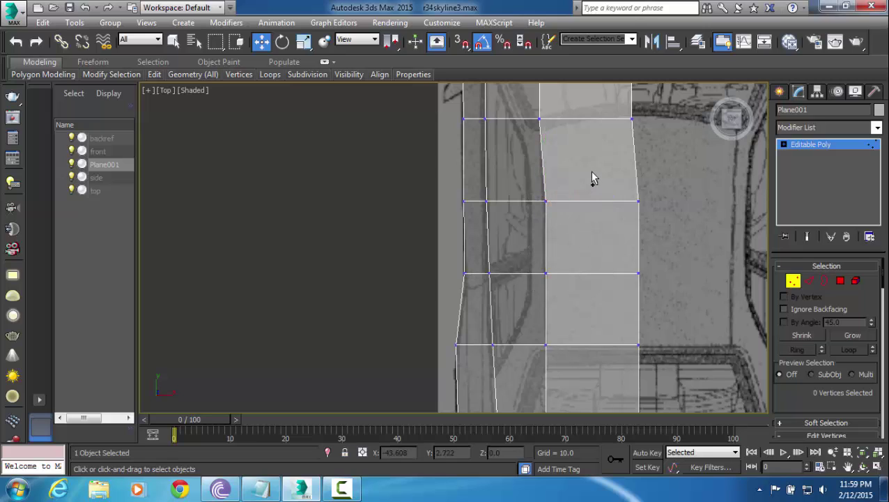
# Move the side, shoulder and middle-column vertices level with the windscreen's top edge about 9.7 units rearward in the Top view.
pyautogui.scroll(2, 591, 176)
pyautogui.moveTo(576, 159); pyautogui.dragTo(583, 192, button='middle')
pyautogui.click(528, 151)
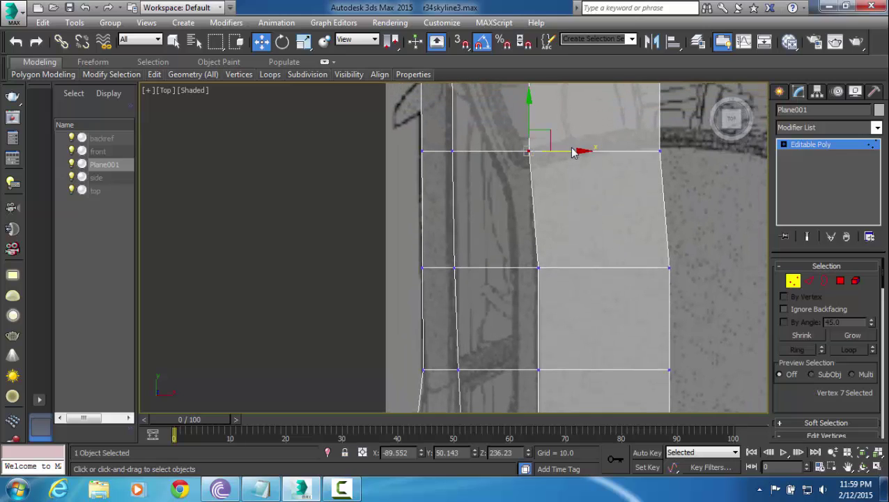
pyautogui.click(579, 147)
pyautogui.moveTo(501, 168); pyautogui.dragTo(564, 151)
pyautogui.moveTo(391, 189); pyautogui.dragTo(428, 168)
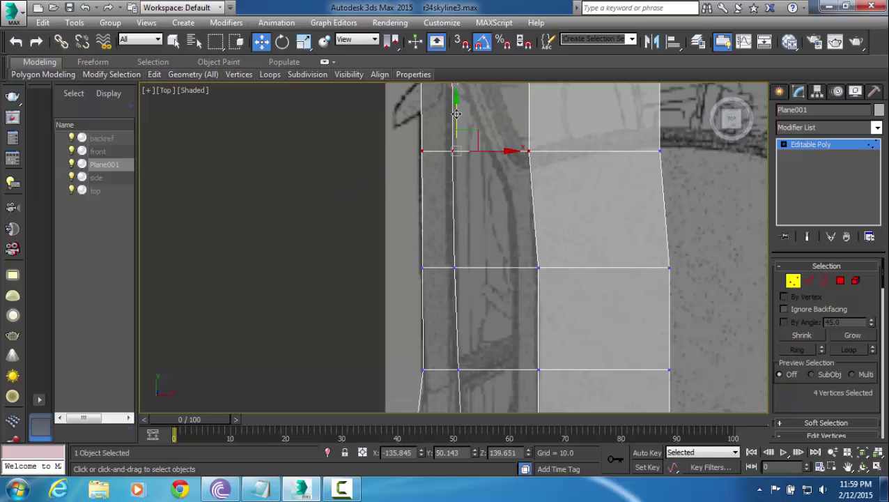
pyautogui.moveTo(455, 113); pyautogui.dragTo(456, 129)
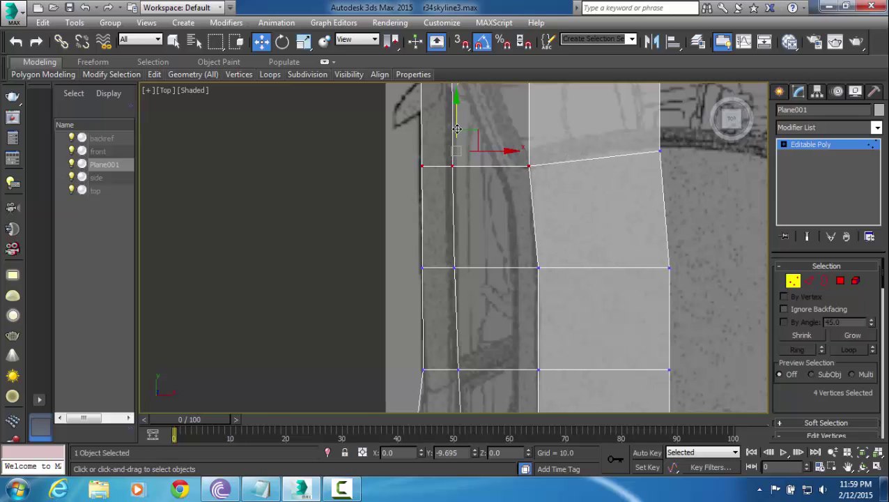
pyautogui.click(409, 110)
# Try moving the shoulder-line vertex beside the windscreen inward towards the pillar in the Top view.
pyautogui.moveTo(471, 118); pyautogui.dragTo(482, 181, button='middle')
pyautogui.click(451, 232)
pyautogui.moveTo(479, 232); pyautogui.dragTo(503, 230)
pyautogui.moveTo(505, 228); pyautogui.dragTo(513, 212, button='middle')
pyautogui.scroll(-3, 510, 212)
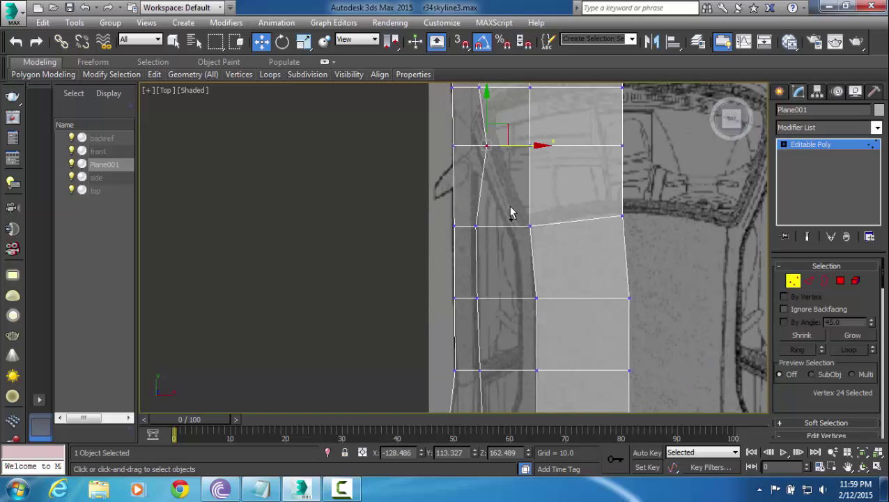
pyautogui.hotkey('ctrl', 'z')
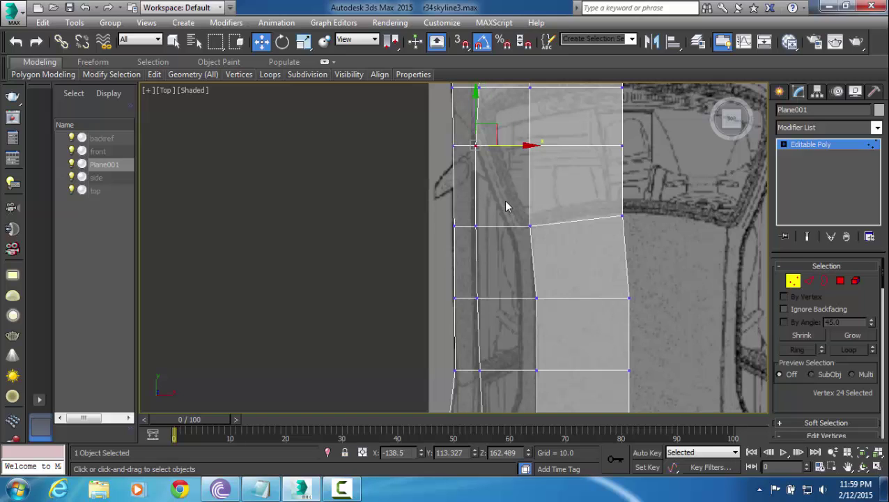
# Examine the whole half-body mesh against the blueprints in the Top and Perspective views.
pyautogui.moveTo(508, 143); pyautogui.dragTo(524, 238, button='middle')
pyautogui.scroll(-4, 506, 234)
pyautogui.click(545, 230)
pyautogui.scroll(2, 537, 247)
pyautogui.moveTo(524, 275); pyautogui.dragTo(553, 261, button='middle')
pyautogui.scroll(-3, 534, 235)
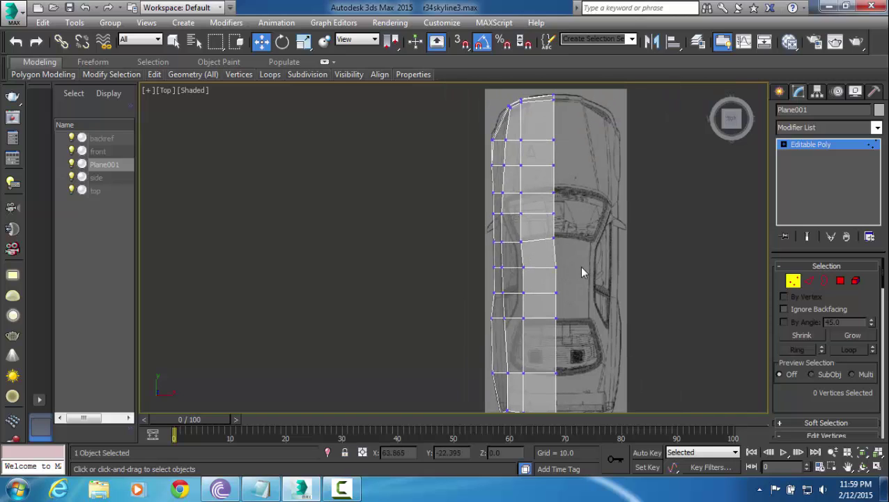
pyautogui.hotkey('alt', 'w')
pyautogui.click(648, 340)
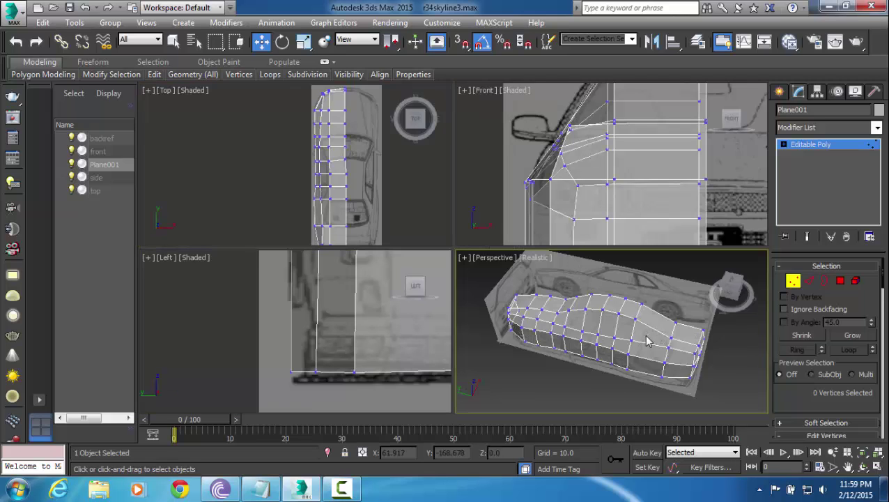
pyautogui.hotkey('alt', 'w')
pyautogui.keyDown('alt'); pyautogui.moveTo(384, 278); pyautogui.dragTo(508, 234, button='middle'); pyautogui.keyUp('alt')
pyautogui.keyDown('alt'); pyautogui.moveTo(503, 237); pyautogui.dragTo(451, 242, button='middle'); pyautogui.keyUp('alt')
pyautogui.scroll(-3, 453, 242)
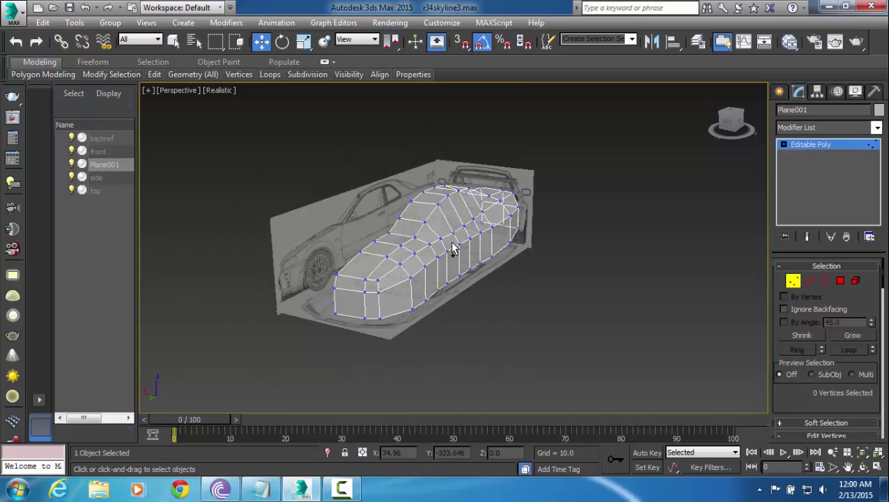
pyautogui.scroll(3, 452, 243)
# Leave vertex editing and inspect the deselected half body's shading from the nose and the rear.
pyautogui.click(795, 281)
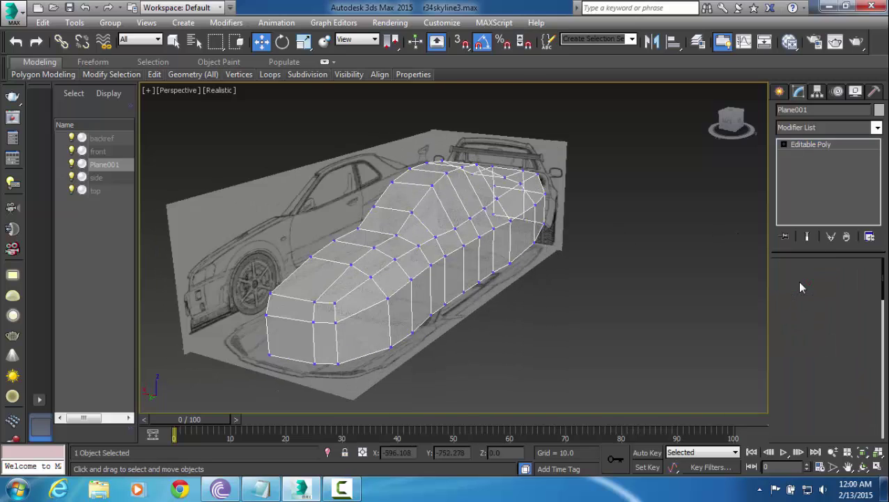
pyautogui.press('m')
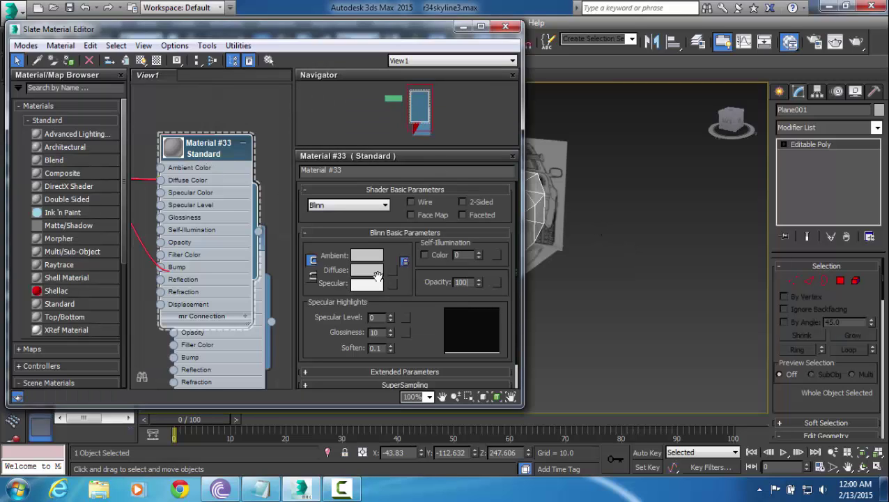
pyautogui.click(506, 26)
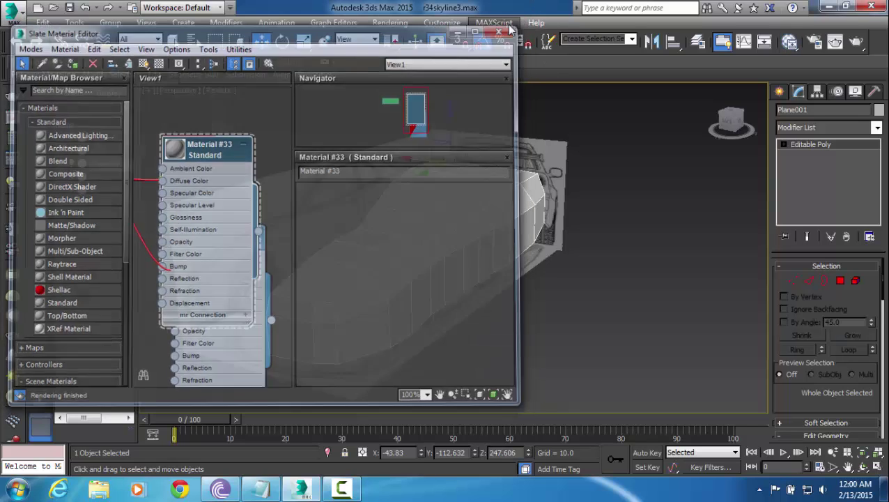
pyautogui.click(565, 237)
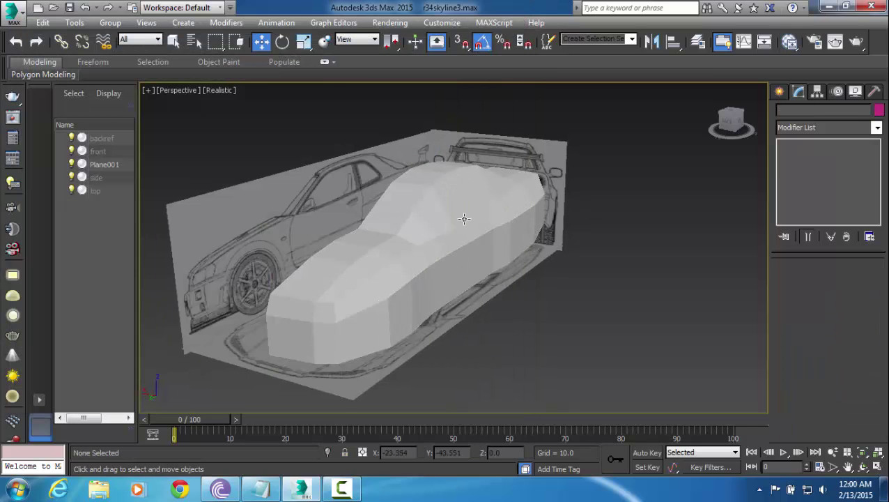
pyautogui.keyDown('alt'); pyautogui.moveTo(537, 328); pyautogui.dragTo(352, 323, button='middle'); pyautogui.keyUp('alt')
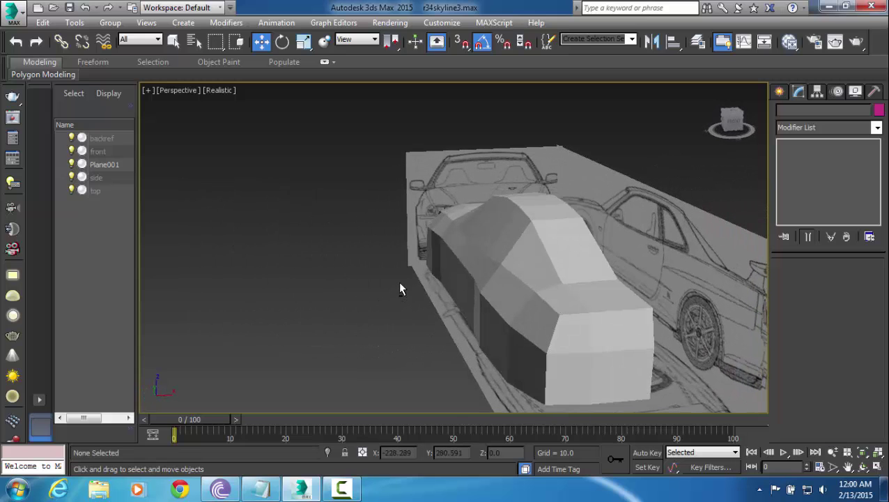
pyautogui.moveTo(432, 197)
pyautogui.keyDown('alt'); pyautogui.mouseDown(button='middle')
pyautogui.moveTo(403, 196)
pyautogui.moveTo(403, 219)
pyautogui.moveTo(453, 234)
pyautogui.moveTo(545, 199)
pyautogui.moveTo(631, 213)
pyautogui.moveTo(605, 238)
pyautogui.moveTo(556, 253)
pyautogui.moveTo(515, 184)
pyautogui.moveTo(467, 175)
pyautogui.moveTo(444, 204)
pyautogui.moveTo(469, 236)
pyautogui.moveTo(528, 254)
pyautogui.moveTo(586, 237)
pyautogui.moveTo(625, 204)
pyautogui.mouseUp(button='middle'); pyautogui.keyUp('alt')
# Apply a Symmetry modifier to the half-body mesh with Slice Along Mirror turned off.
pyautogui.click(496, 221)
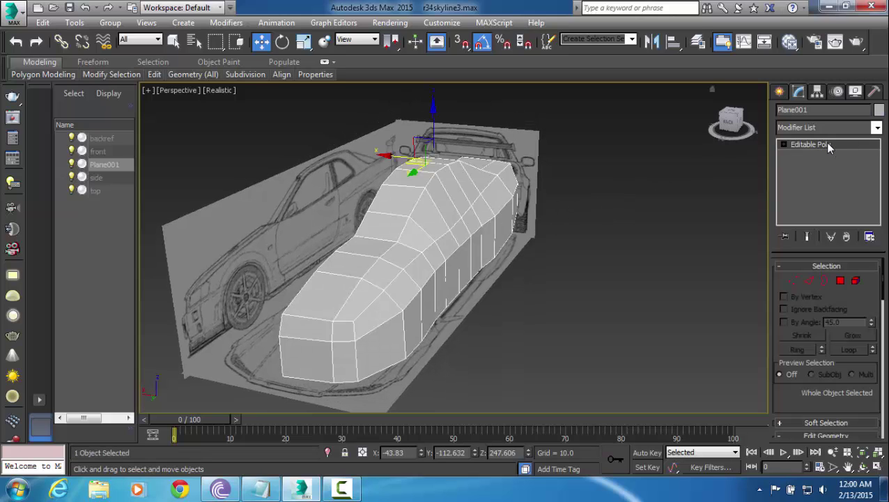
pyautogui.click(877, 128)
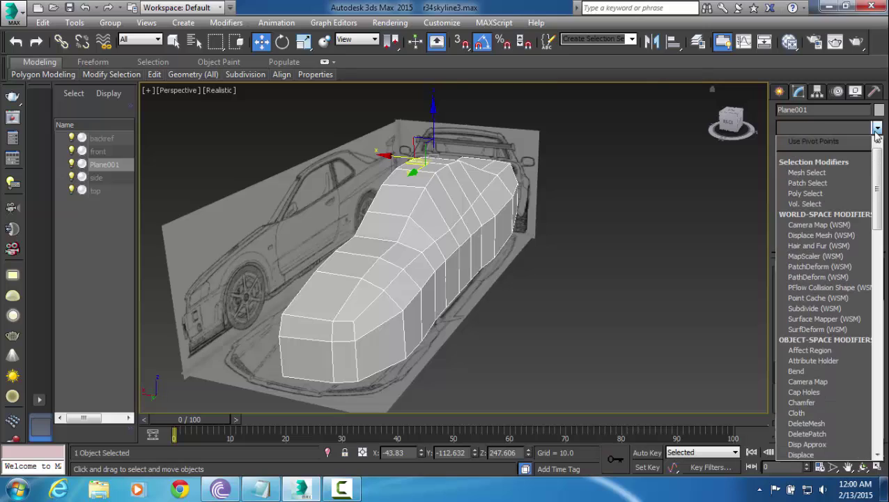
pyautogui.click(744, 123)
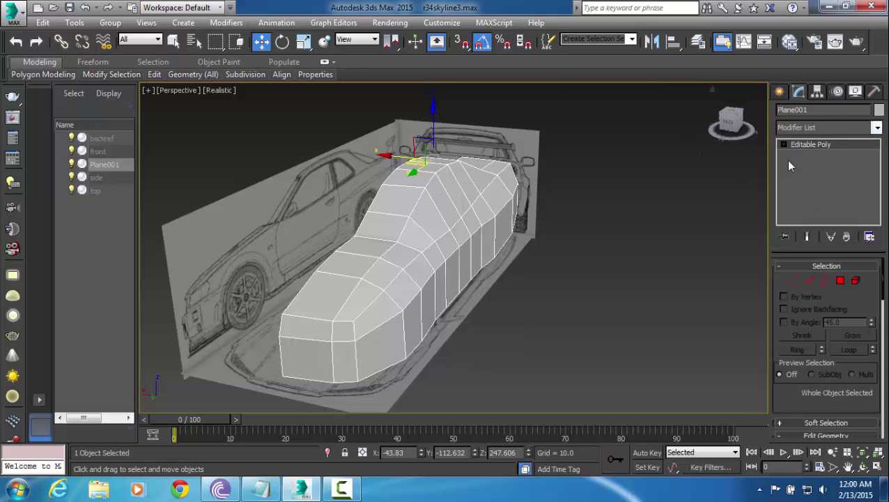
pyautogui.click(877, 128)
pyautogui.moveTo(878, 159); pyautogui.dragTo(882, 319)
pyautogui.scroll(-1, 862, 430)
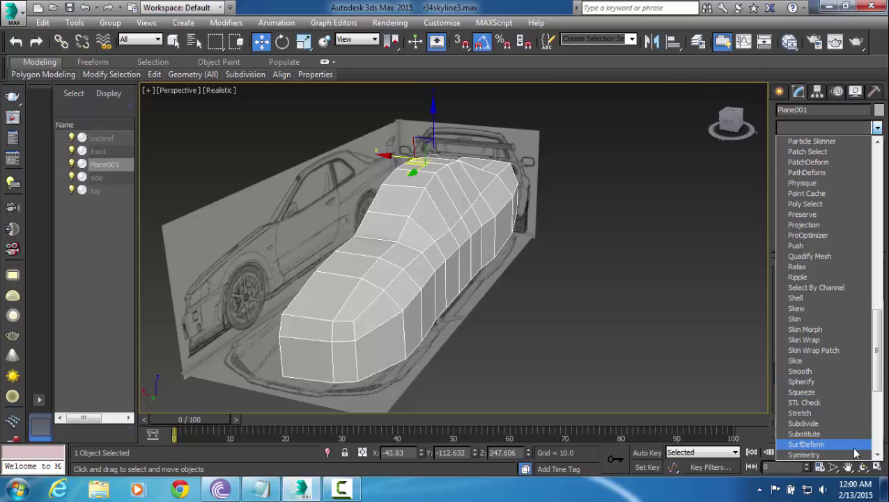
pyautogui.click(849, 458)
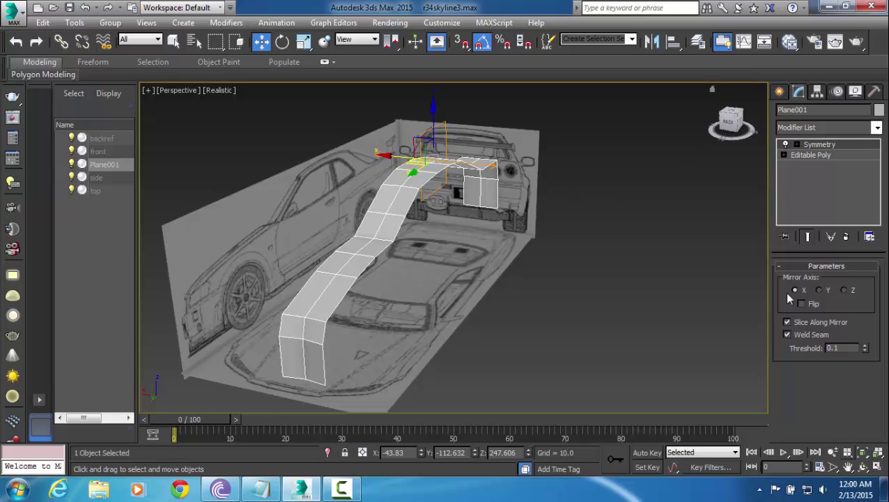
pyautogui.click(787, 322)
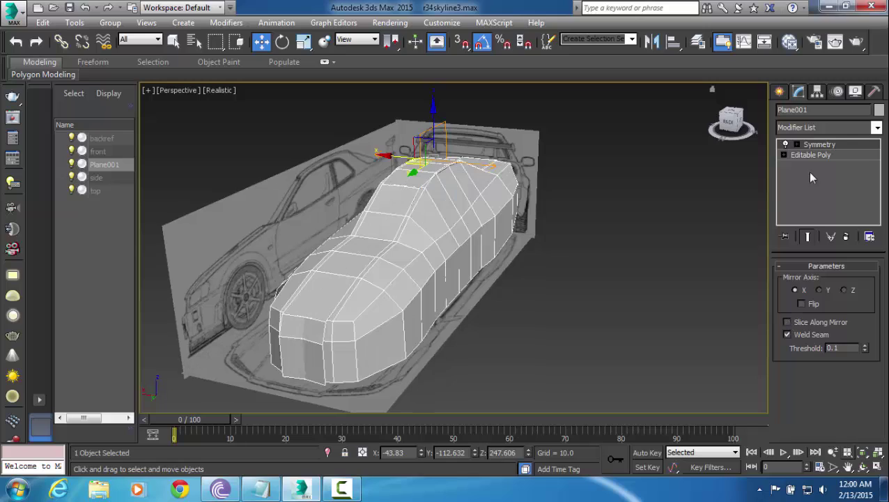
# Set the X position of the Symmetry modifier's mirror plane to 0 and check the centre seam between the halves.
pyautogui.click(796, 144)
pyautogui.click(816, 154)
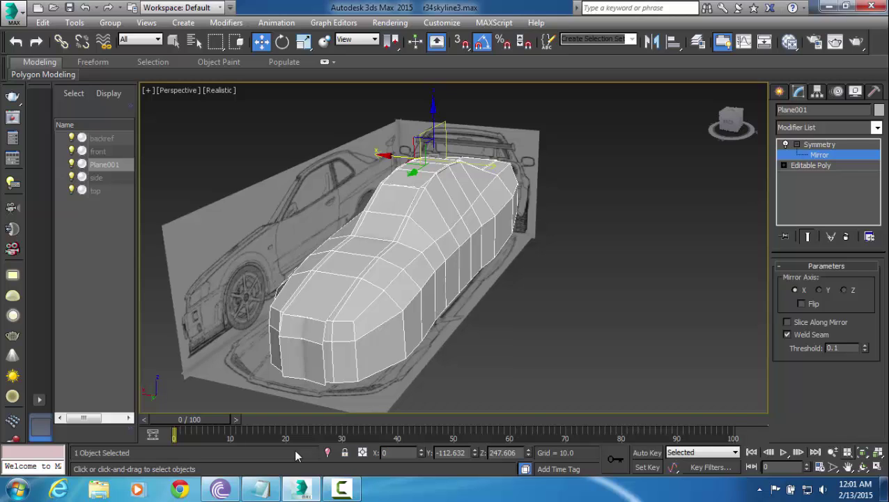
pyautogui.write('0')
pyautogui.press('Return')
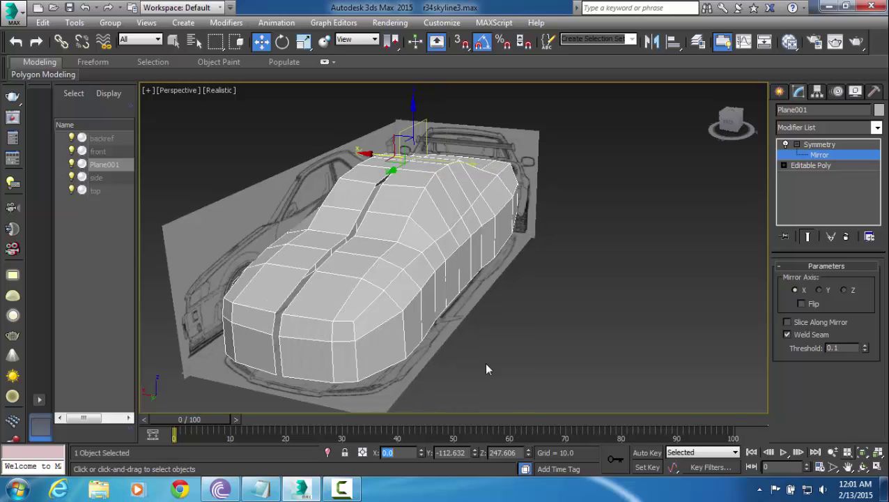
pyautogui.keyDown('alt'); pyautogui.moveTo(353, 264); pyautogui.dragTo(433, 208, button='middle'); pyautogui.keyUp('alt')
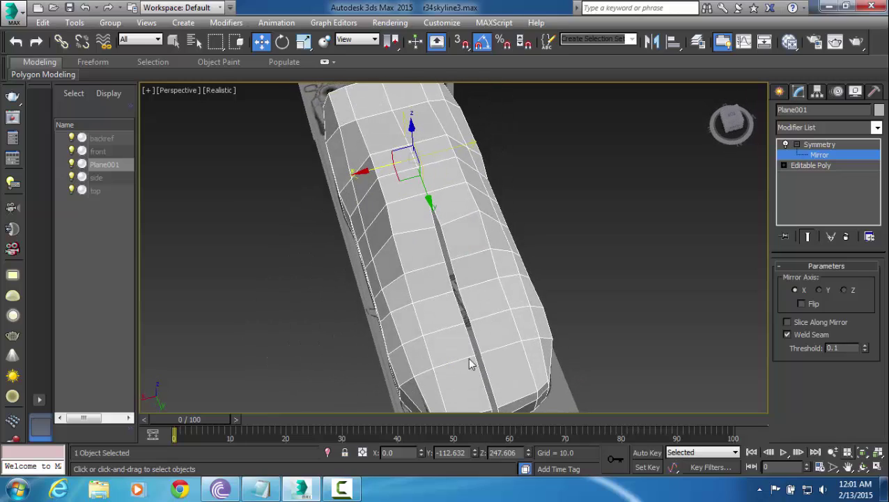
pyautogui.keyDown('alt'); pyautogui.moveTo(469, 363); pyautogui.dragTo(453, 207, button='middle'); pyautogui.keyUp('alt')
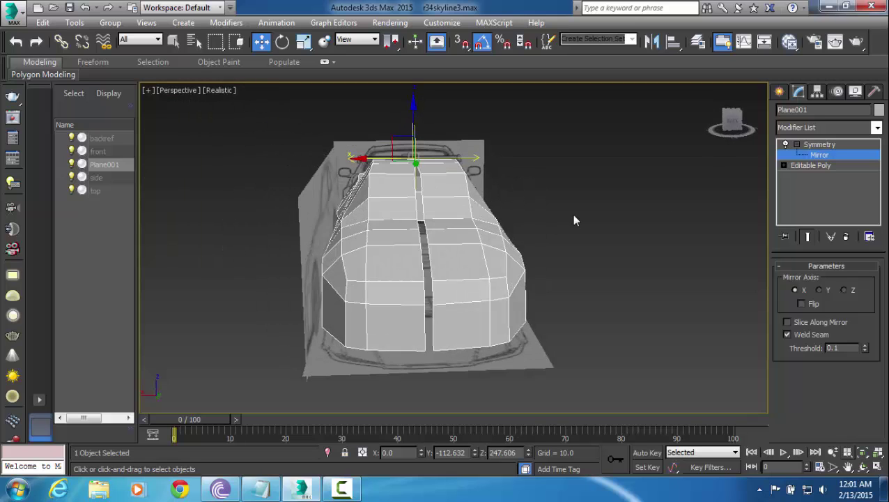
# Return to the Editable Poly's vertices, set the centreline vertex at the top of the windscreen to X 0, and select the next one forward.
pyautogui.click(844, 166)
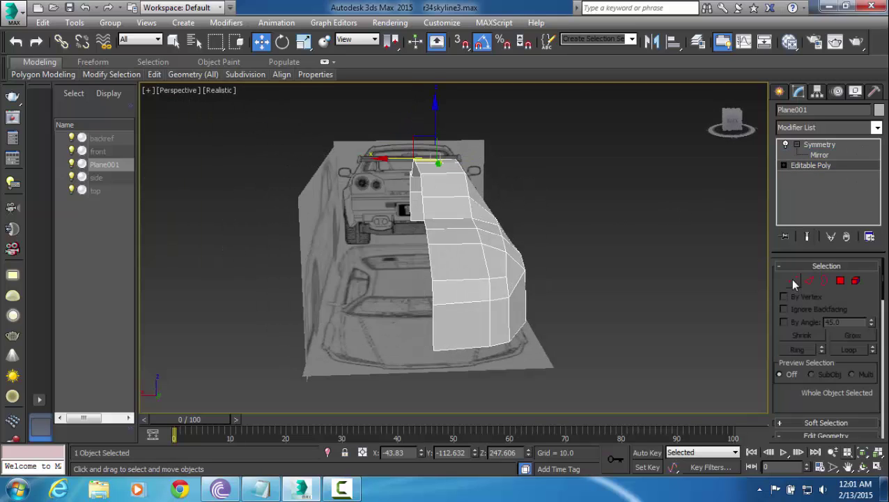
pyautogui.click(793, 281)
pyautogui.keyDown('alt'); pyautogui.moveTo(753, 251); pyautogui.dragTo(656, 253, button='middle'); pyautogui.keyUp('alt')
pyautogui.click(415, 182)
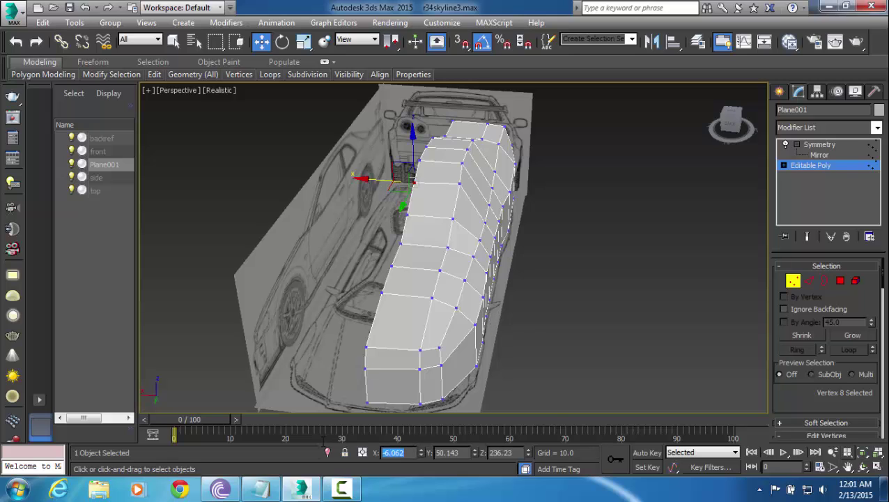
pyautogui.press('Return')
pyautogui.click(407, 215)
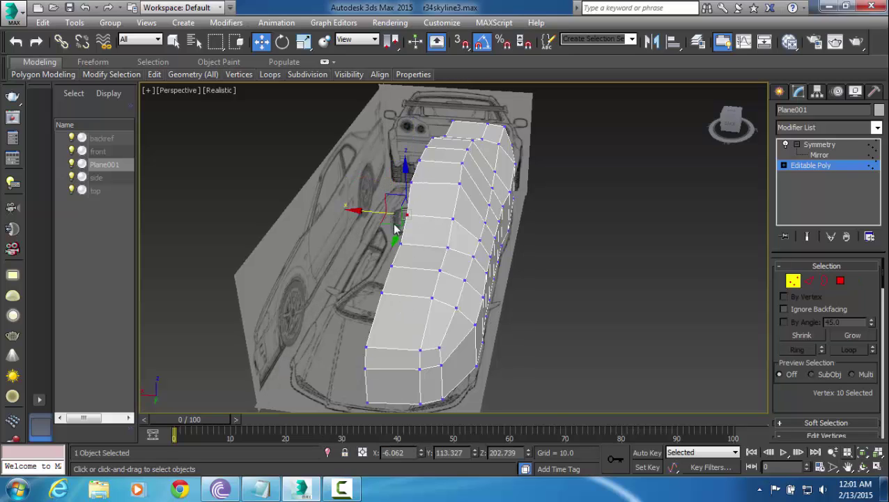
pyautogui.press('0')
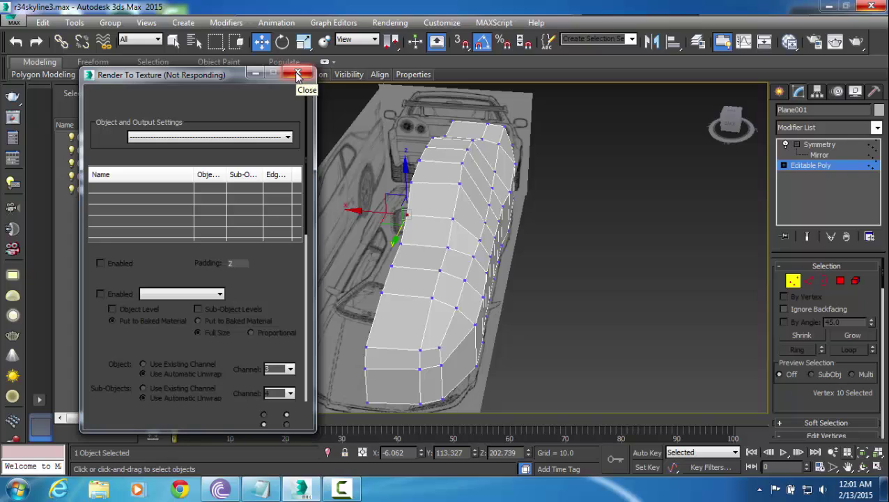
pyautogui.click(298, 75)
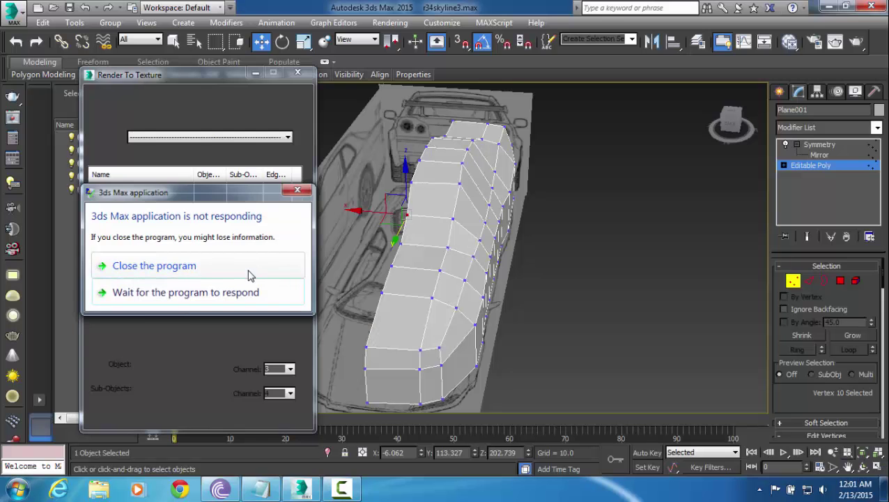
pyautogui.click(247, 294)
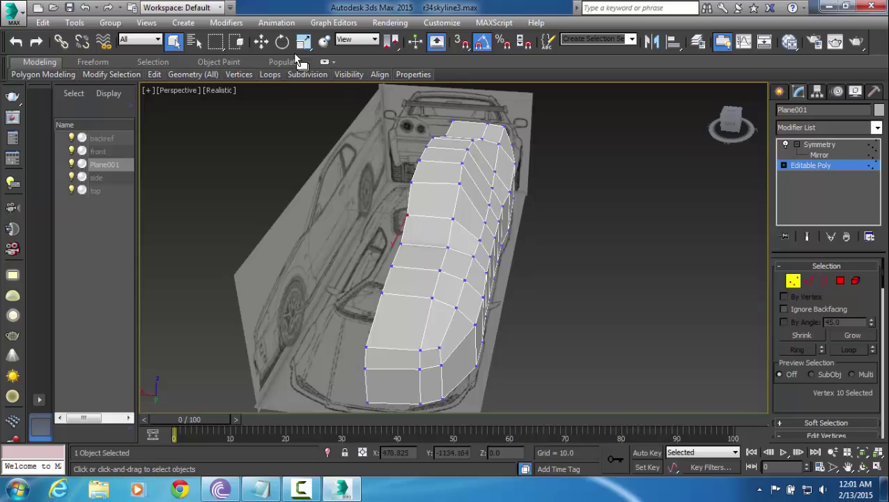
# Set the X position of the centreline vertices at the middle and base of the windscreen to 0, one at a time.
pyautogui.press('w')
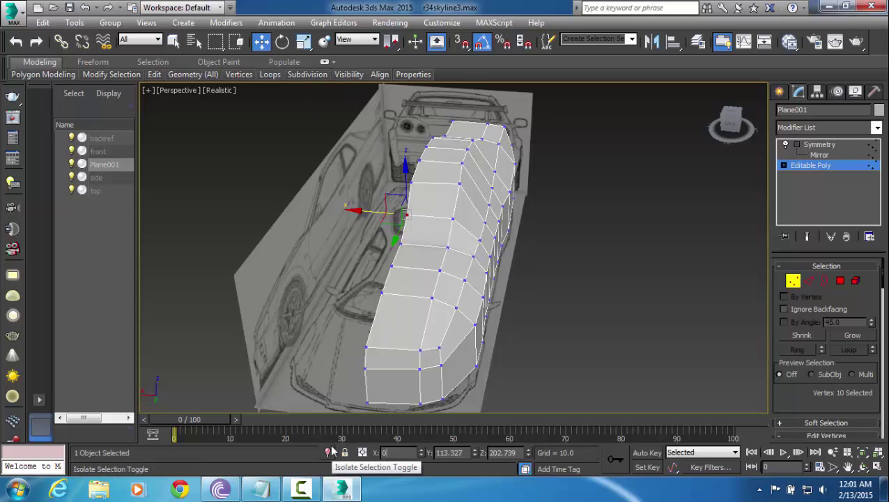
pyautogui.press('Return')
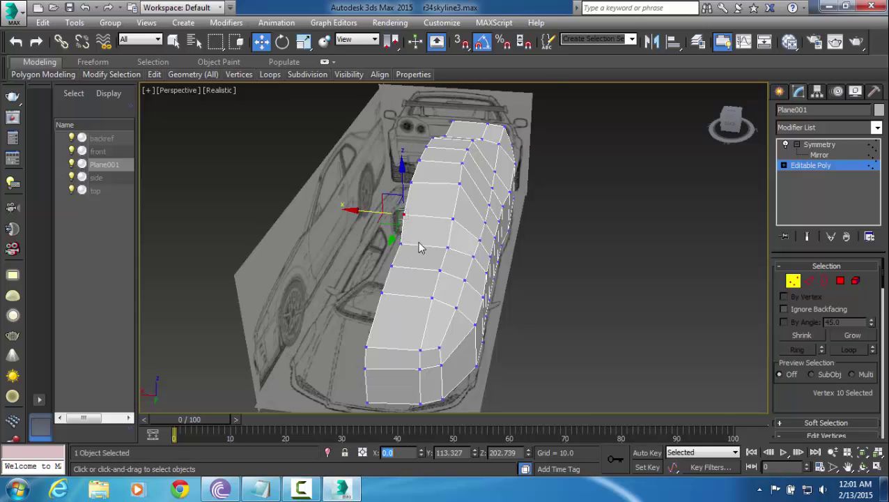
pyautogui.moveTo(418, 239); pyautogui.dragTo(391, 259)
pyautogui.moveTo(408, 452); pyautogui.dragTo(345, 452)
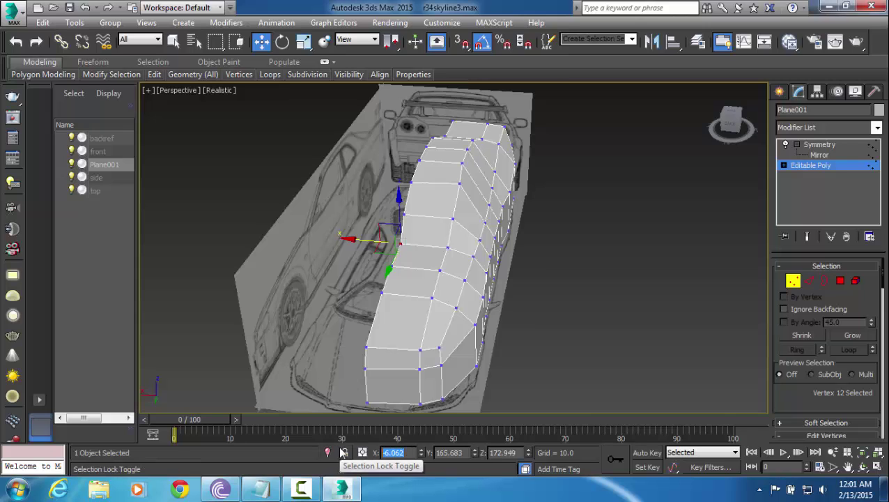
pyautogui.write('0')
pyautogui.press('Return')
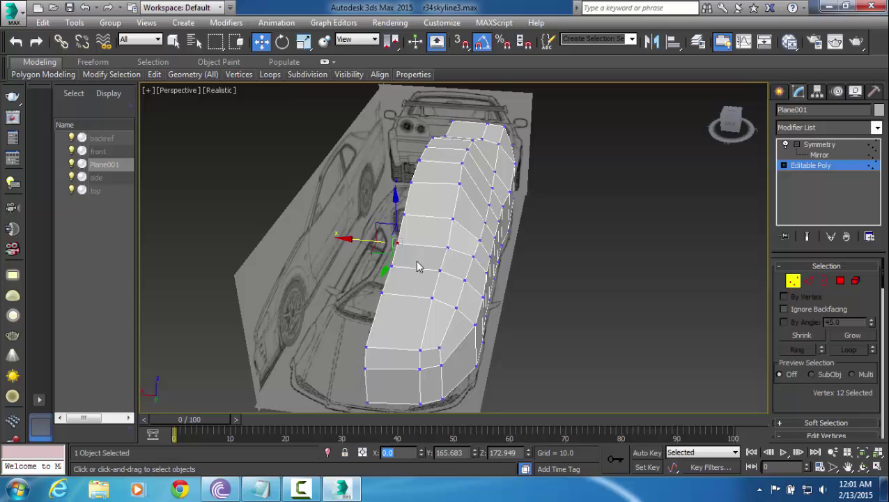
# Set the X position of the next two centreline vertices along the bonnet to 0, one at a time.
pyautogui.moveTo(415, 260); pyautogui.dragTo(375, 277)
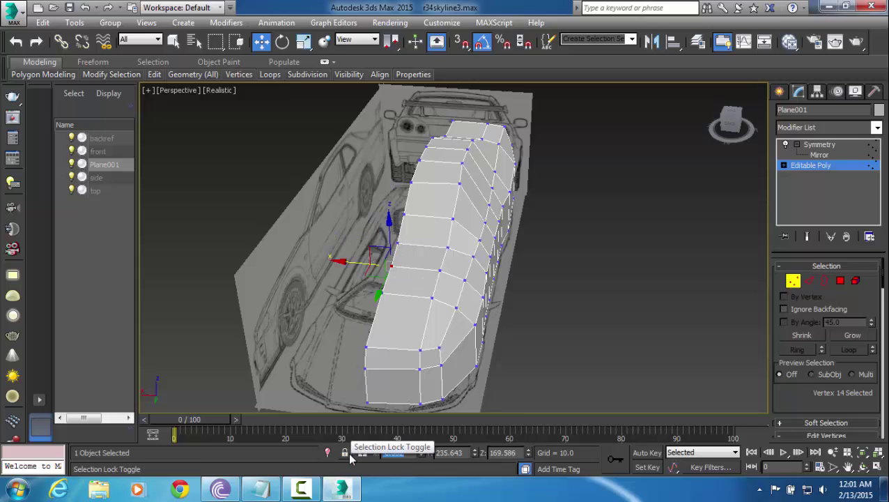
pyautogui.write('0')
pyautogui.press('Return')
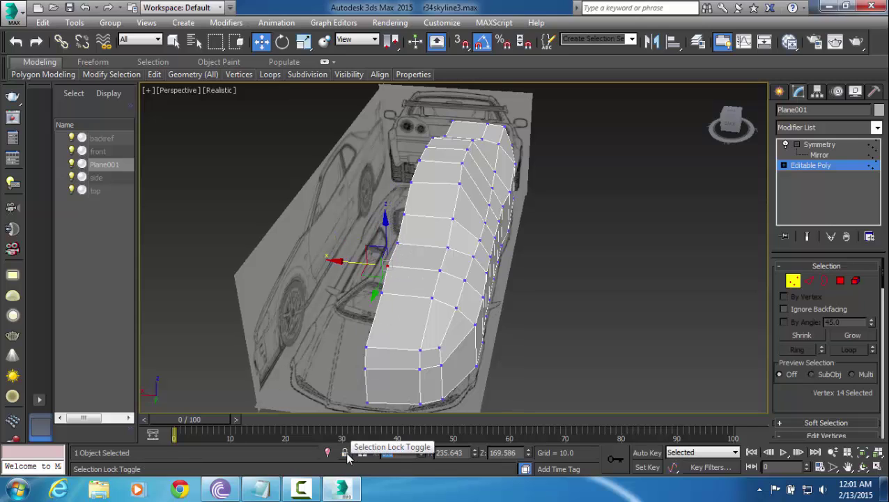
pyautogui.keyDown('ctrl'); pyautogui.click(366, 308); pyautogui.keyUp('ctrl')
pyautogui.write('0')
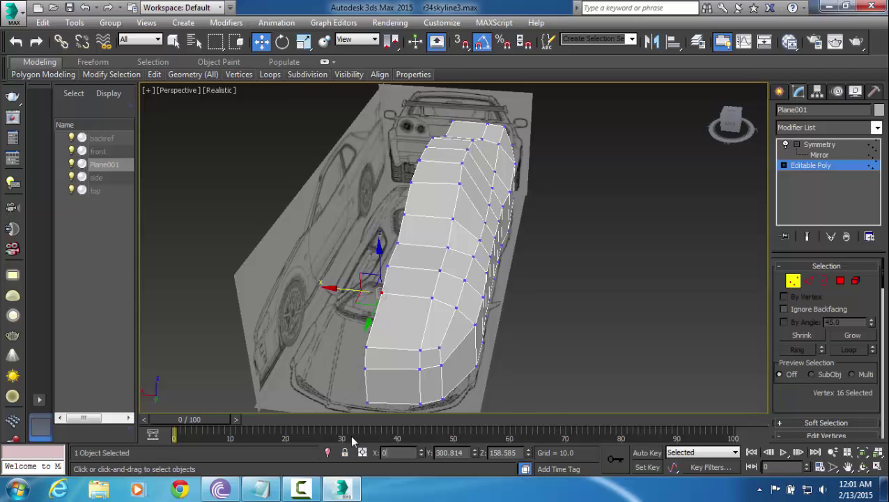
pyautogui.press('Return')
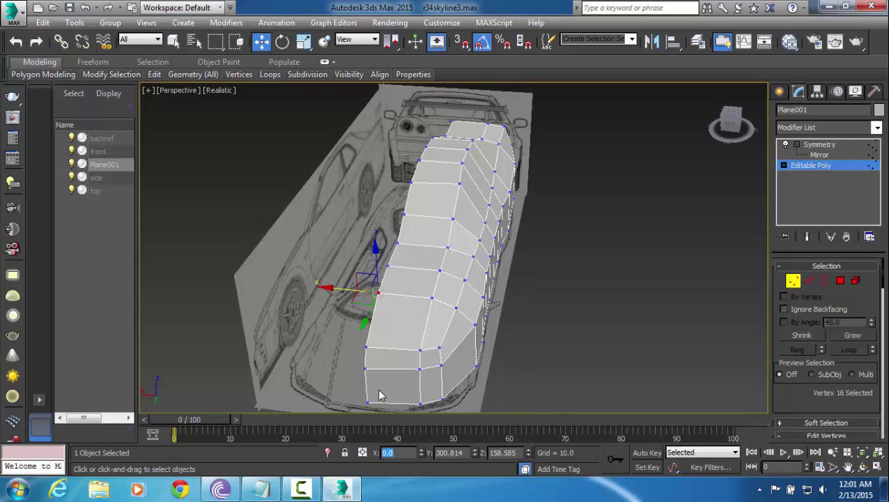
# Try aligning the bonnet's front-edge vertex and the nose vertex below it together at X 0.
pyautogui.keyDown('ctrl'); pyautogui.click(367, 347); pyautogui.keyUp('ctrl')
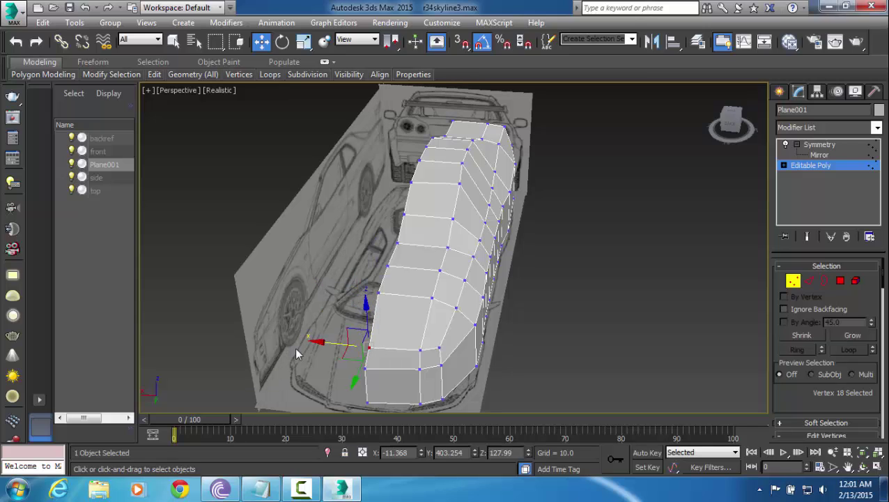
pyautogui.keyDown('ctrl'); pyautogui.click(364, 370); pyautogui.keyUp('ctrl')
pyautogui.moveTo(334, 367); pyautogui.dragTo(377, 378)
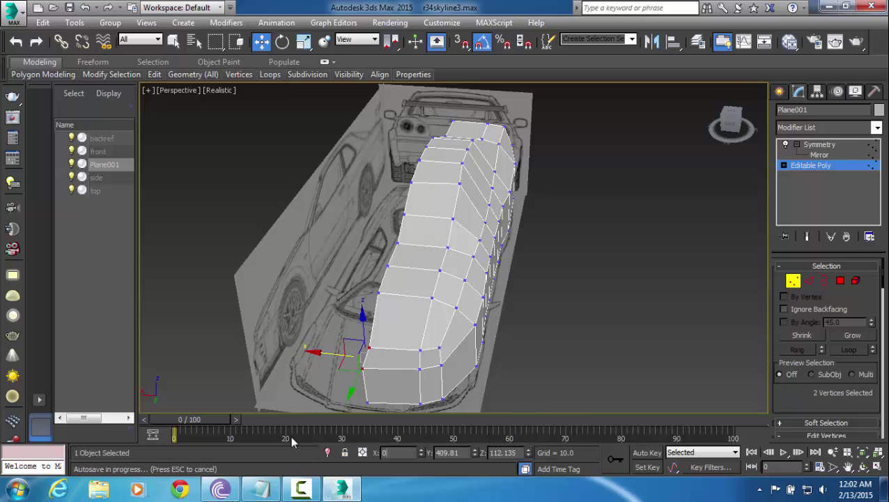
pyautogui.write('0')
pyautogui.press('Return')
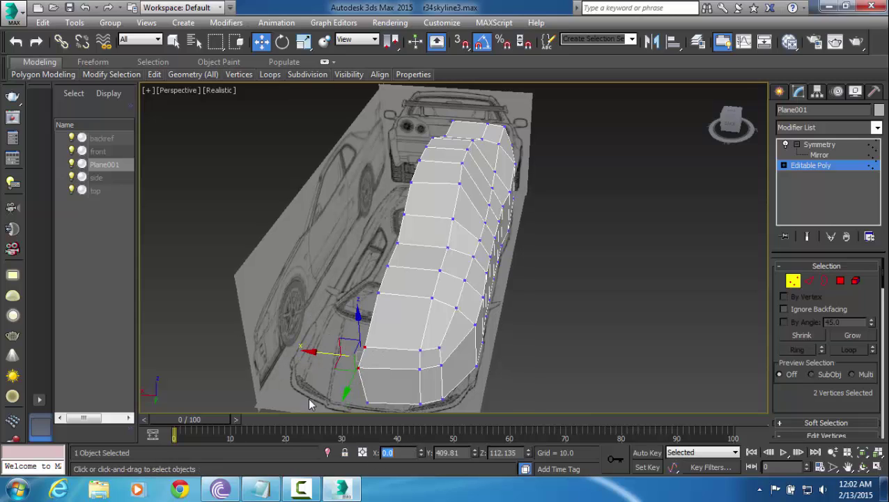
# Set the X position of the upper nose vertex and the bonnet's front-edge centreline vertex to 0 individually.
pyautogui.click(361, 367)
pyautogui.write('0')
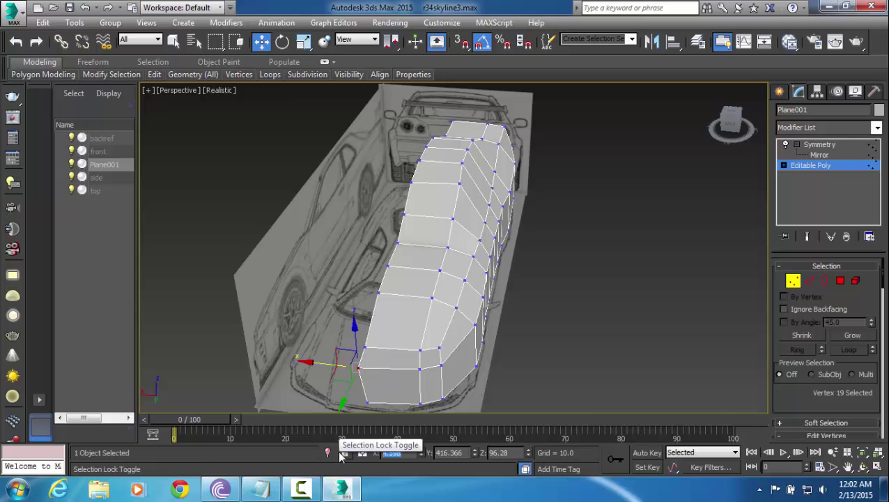
pyautogui.press('Return')
pyautogui.click(367, 348)
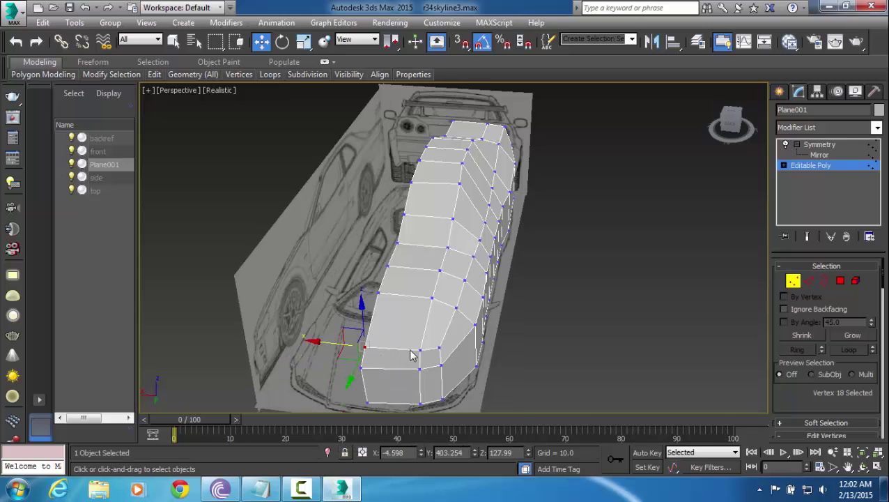
pyautogui.press('0')
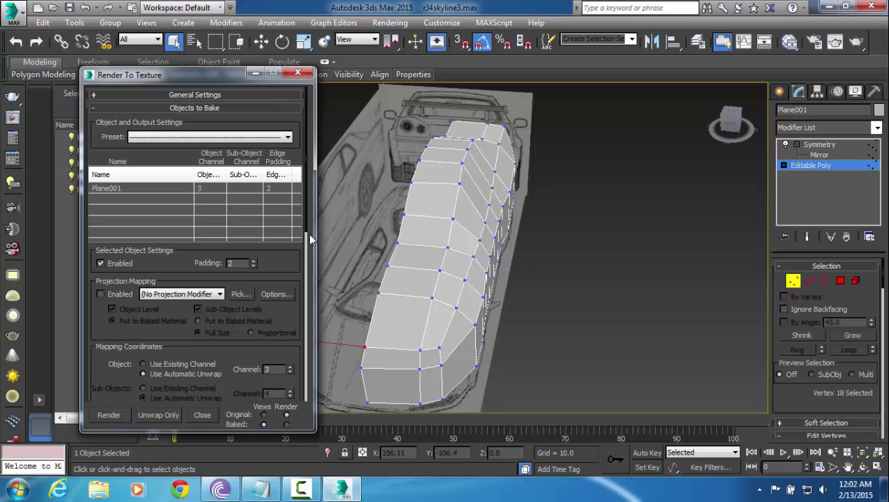
pyautogui.click(298, 73)
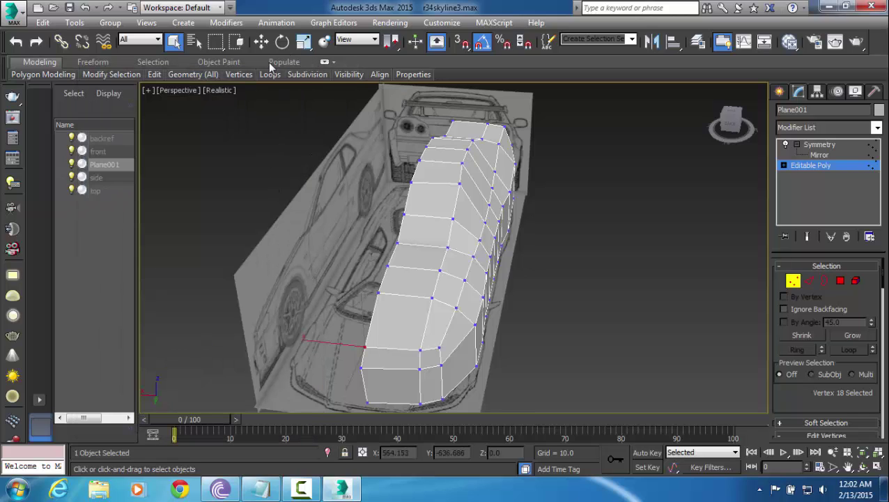
pyautogui.click(261, 41)
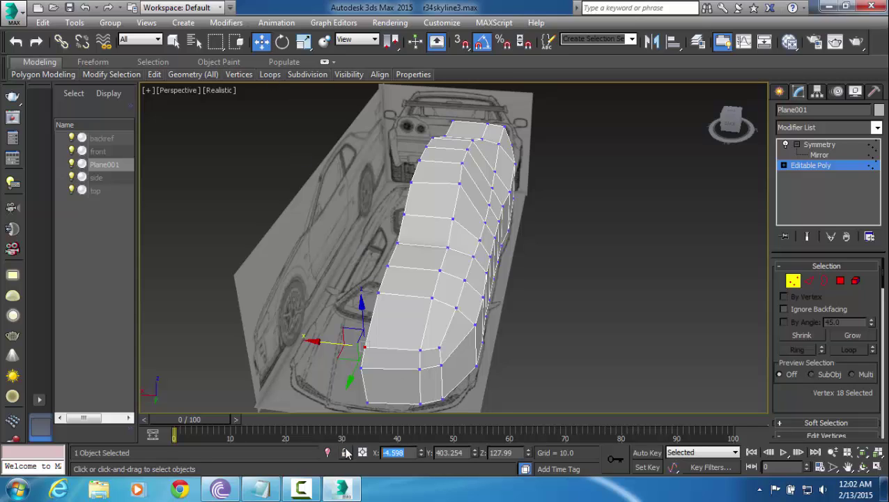
pyautogui.write('0')
pyautogui.press('Return')
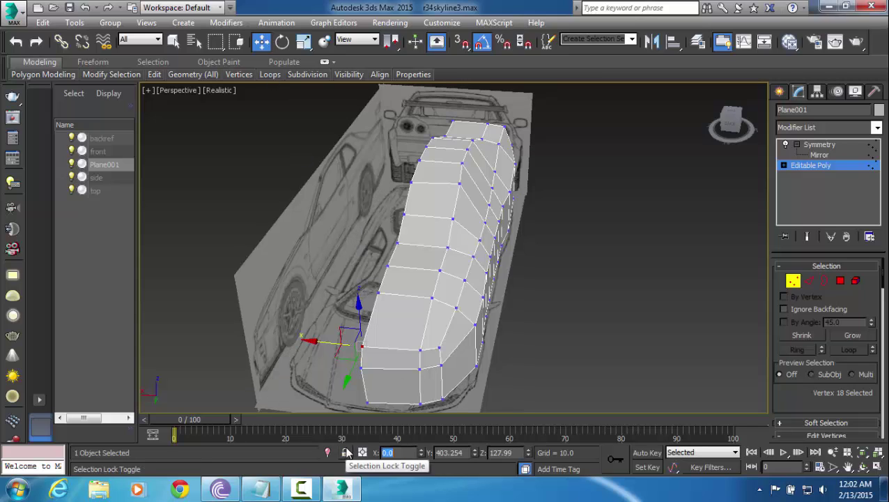
# Set the lowest centreline vertex of the nose to X 0 and check the other centreline vertices.
pyautogui.click(368, 403)
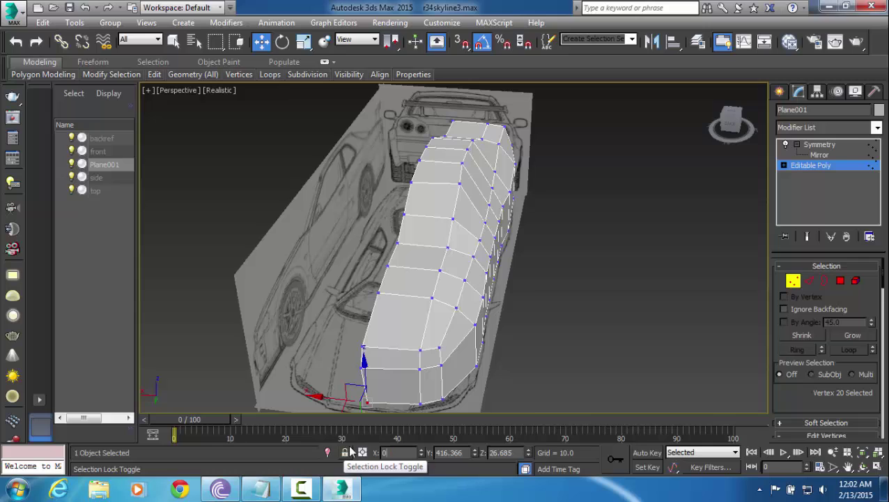
pyautogui.click(375, 295)
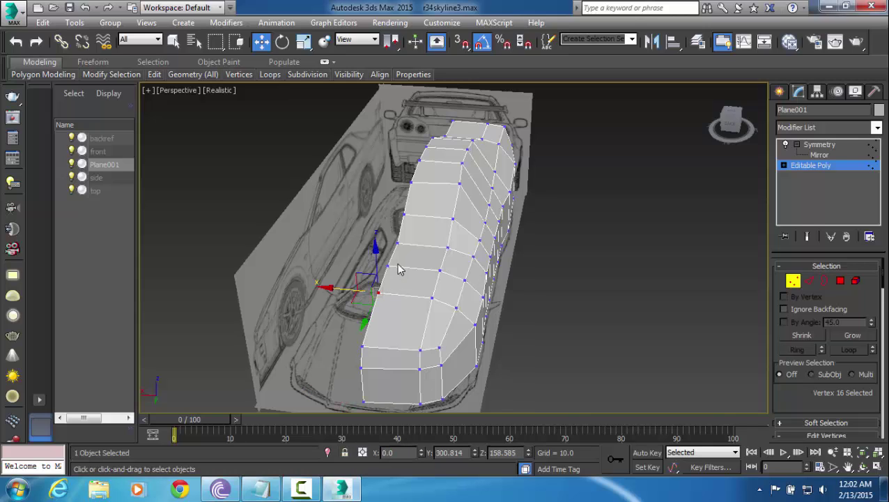
pyautogui.click(400, 232)
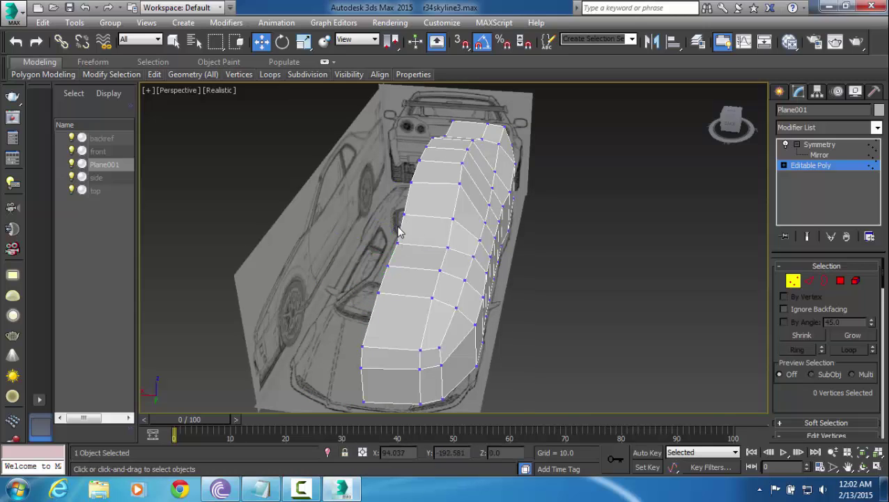
pyautogui.moveTo(424, 193); pyautogui.dragTo(387, 221)
# Leave vertex editing and deselect the body to inspect the seam between the mirrored halves.
pyautogui.click(689, 239)
pyautogui.click(793, 280)
pyautogui.click(617, 250)
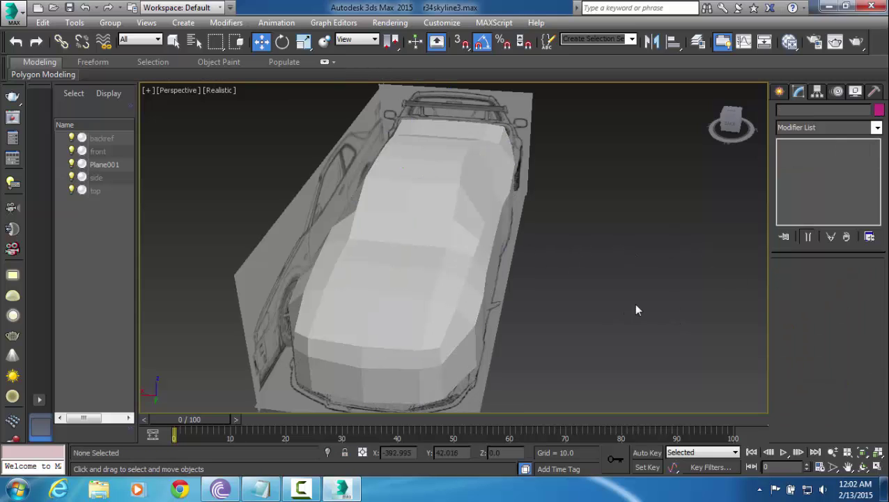
pyautogui.keyDown('alt'); pyautogui.moveTo(625, 317); pyautogui.dragTo(454, 289, button='middle'); pyautogui.keyUp('alt')
# Apply a MeshSmooth modifier to the mirrored body and inspect the smoothed shape from the side and the nose.
pyautogui.click(453, 290)
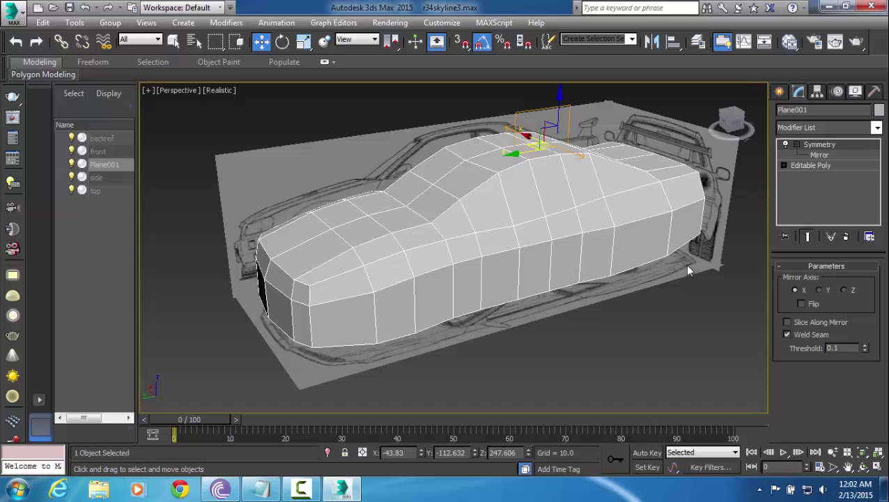
pyautogui.click(877, 127)
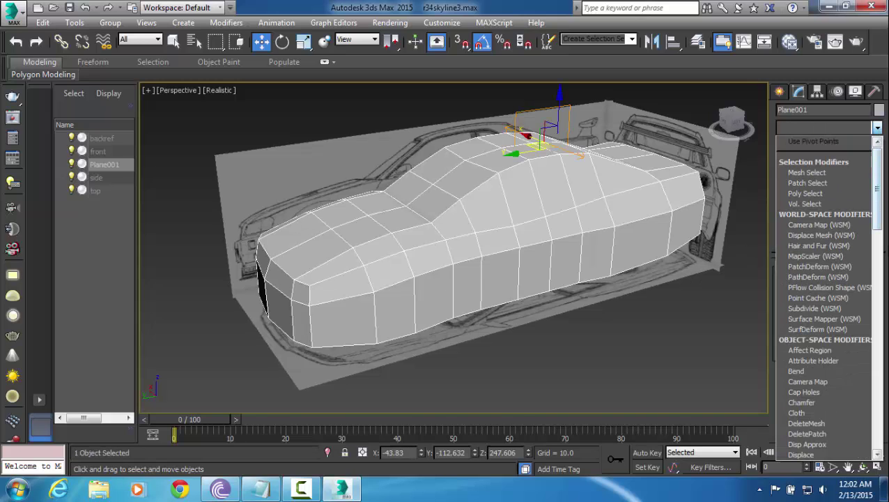
pyautogui.scroll(-9, 834, 314)
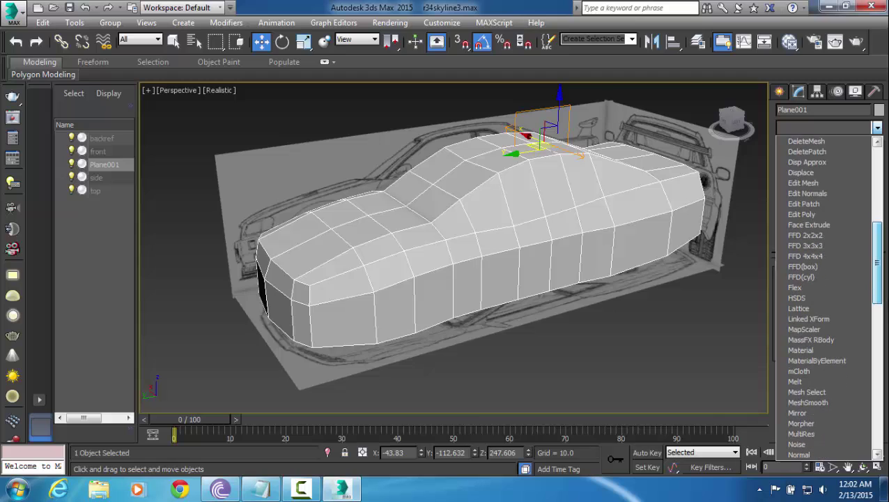
pyautogui.click(822, 403)
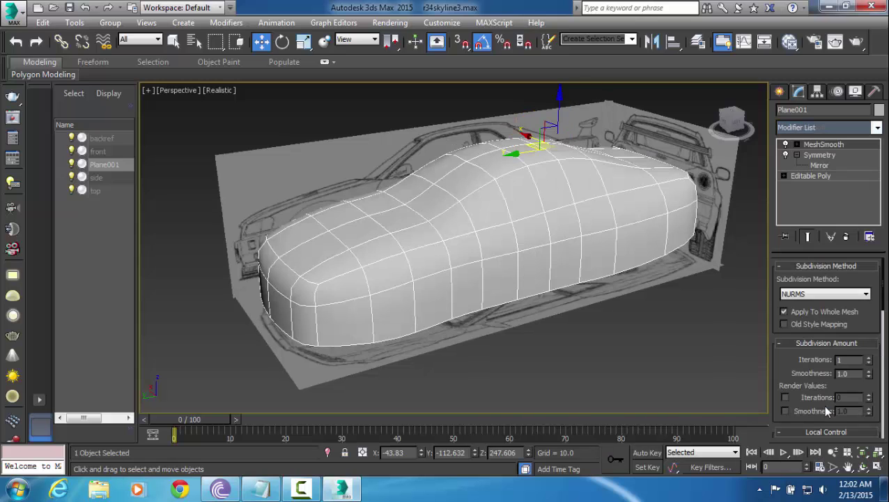
pyautogui.click(592, 333)
pyautogui.keyDown('alt'); pyautogui.moveTo(241, 251); pyautogui.dragTo(524, 298, button='middle'); pyautogui.keyUp('alt')
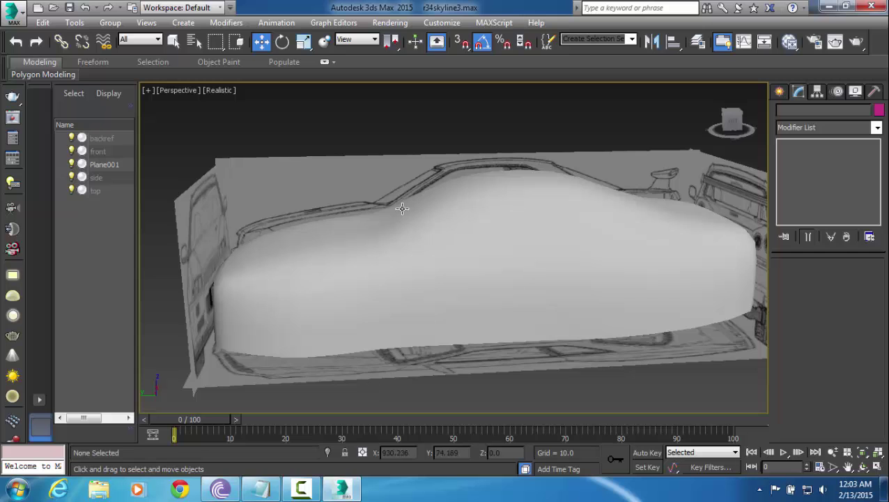
pyautogui.keyDown('alt'); pyautogui.moveTo(403, 206); pyautogui.dragTo(486, 267, button='middle'); pyautogui.keyUp('alt')
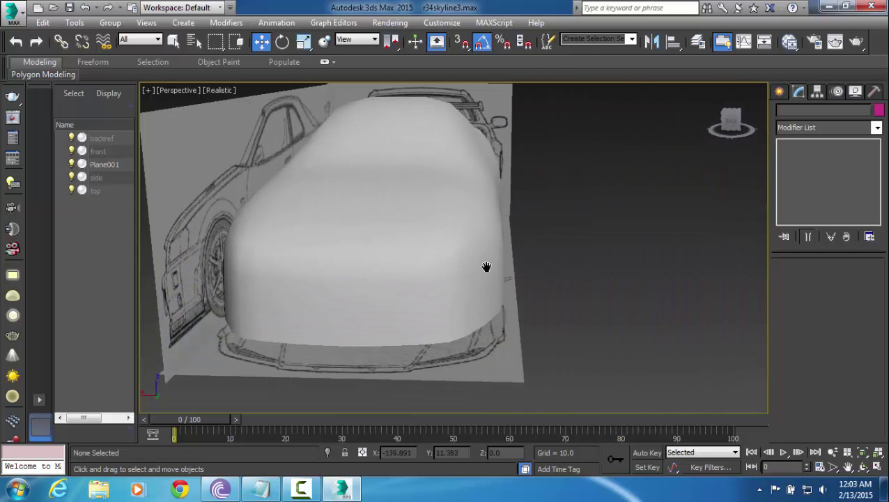